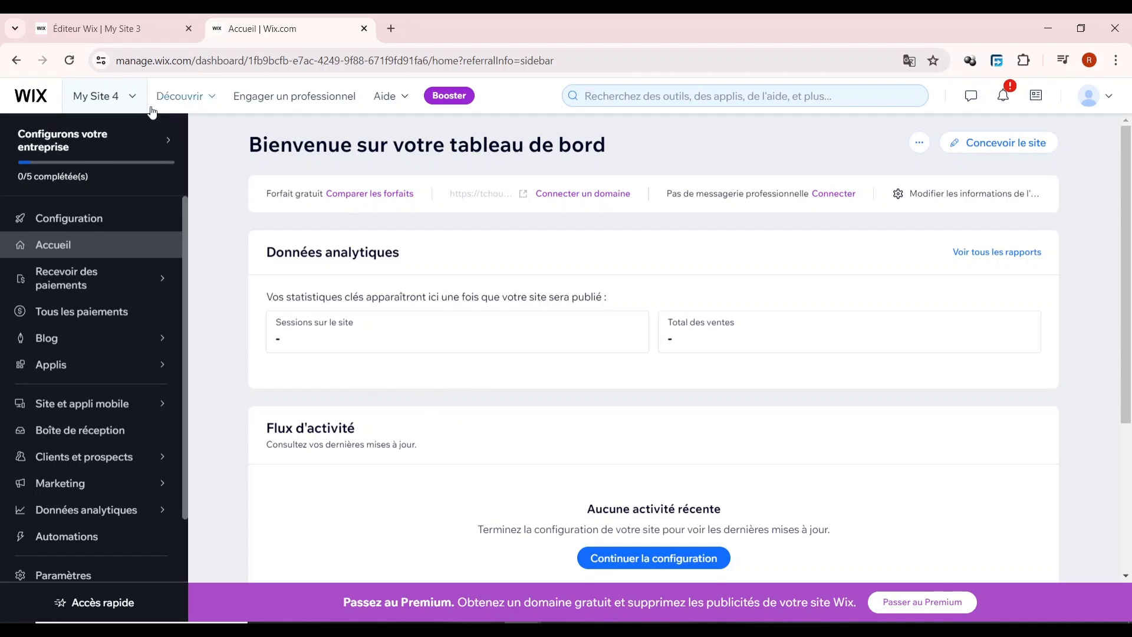
- Go to the list of all sites, select My Site 4 and open it in the site editor
click(128, 99)
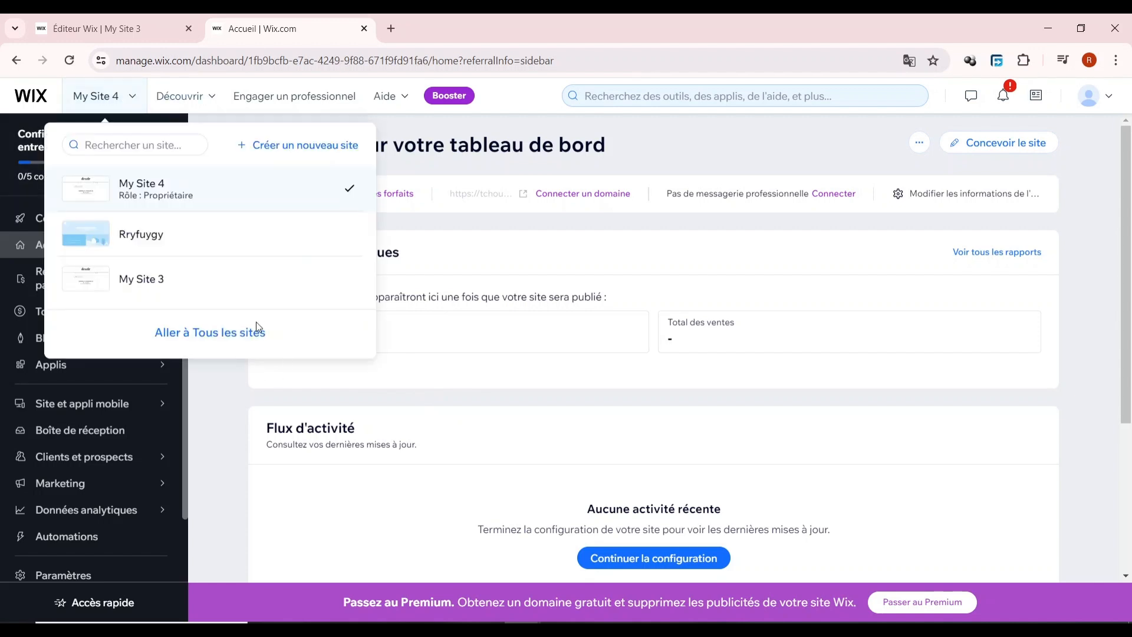
click(228, 333)
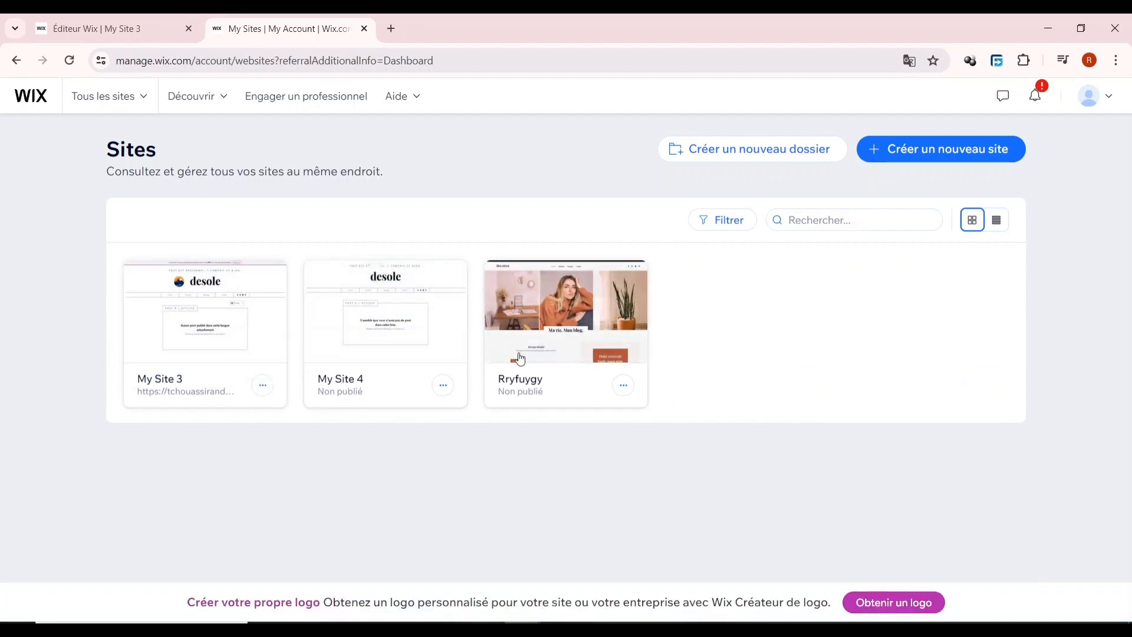
mouse_move(369, 324)
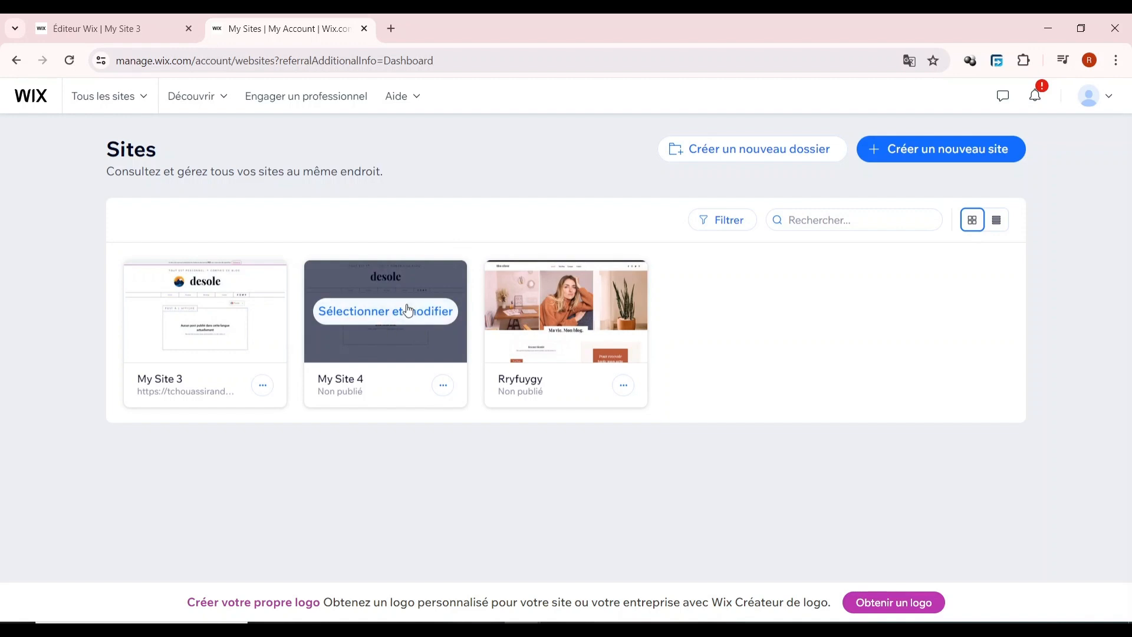
click(407, 323)
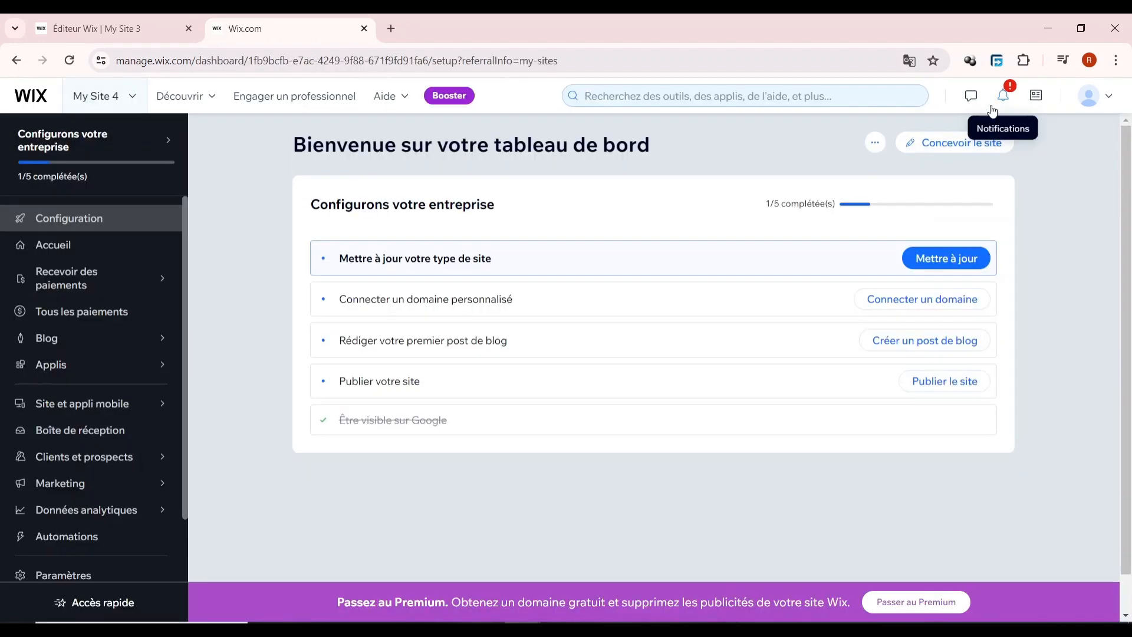
click(953, 152)
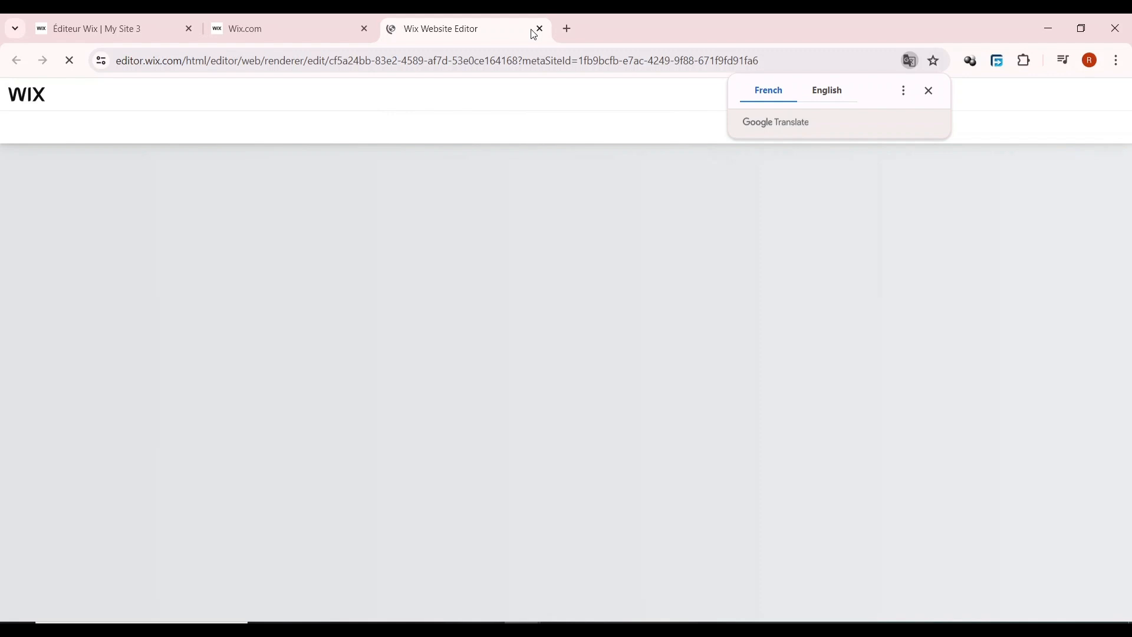
- Return to the My Site 3 editor and review its home page from the header down to the subscription form
click(540, 29)
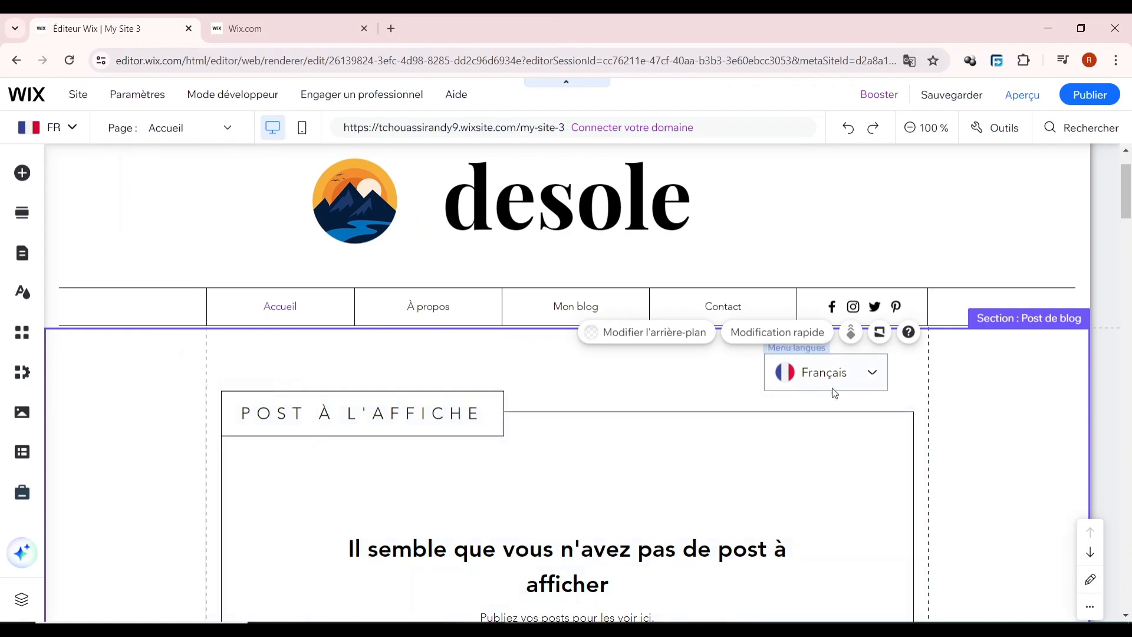
scroll(743, 442, down, 5)
scroll(759, 444, up, 6)
scroll(760, 448, down, 20)
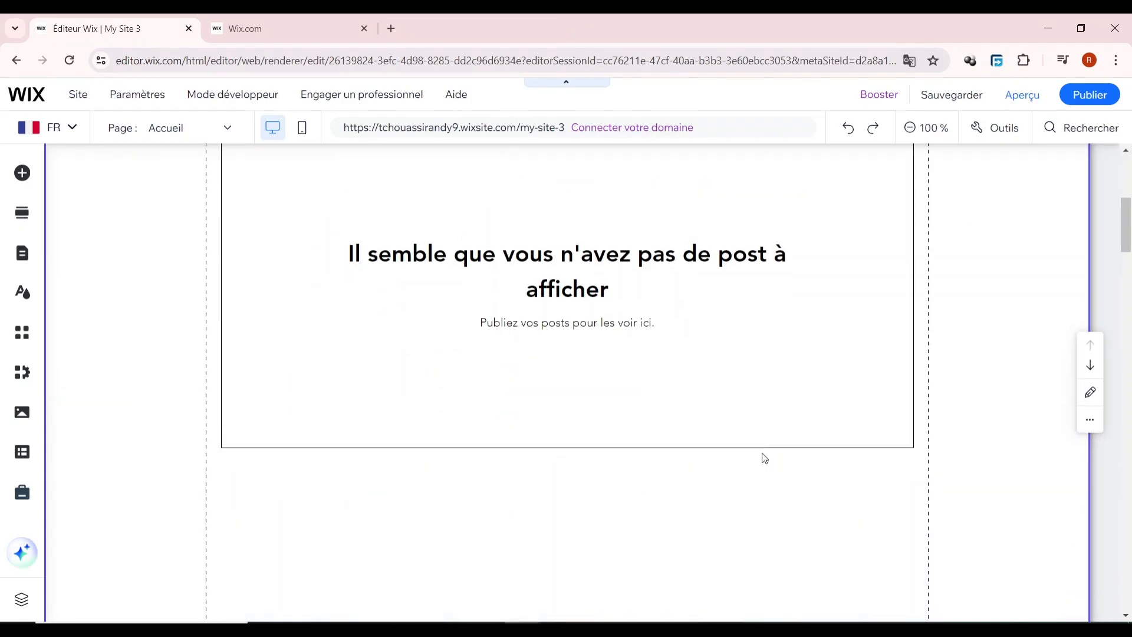
scroll(767, 446, down, 5)
scroll(772, 447, up, 3)
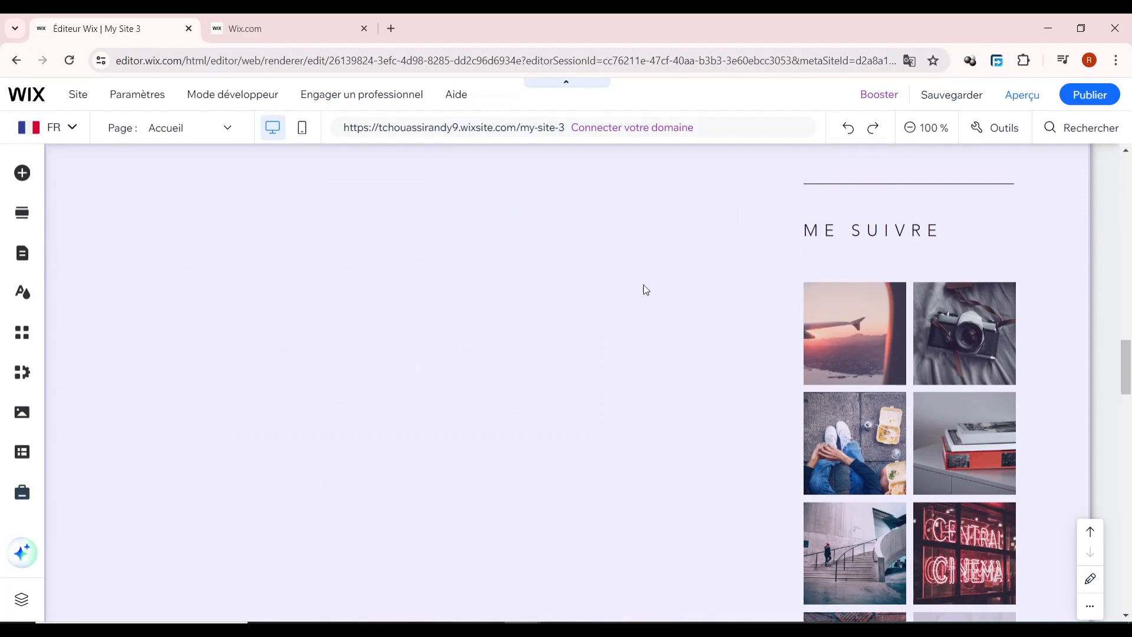
scroll(648, 307, up, 10)
scroll(652, 334, down, 6)
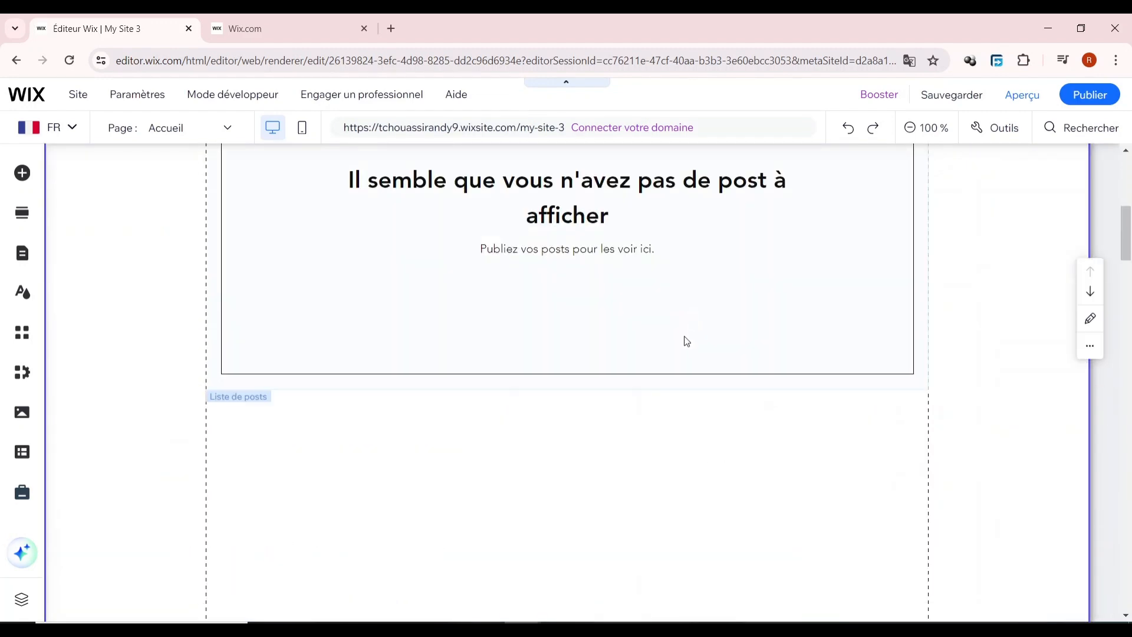
scroll(684, 348, down, 15)
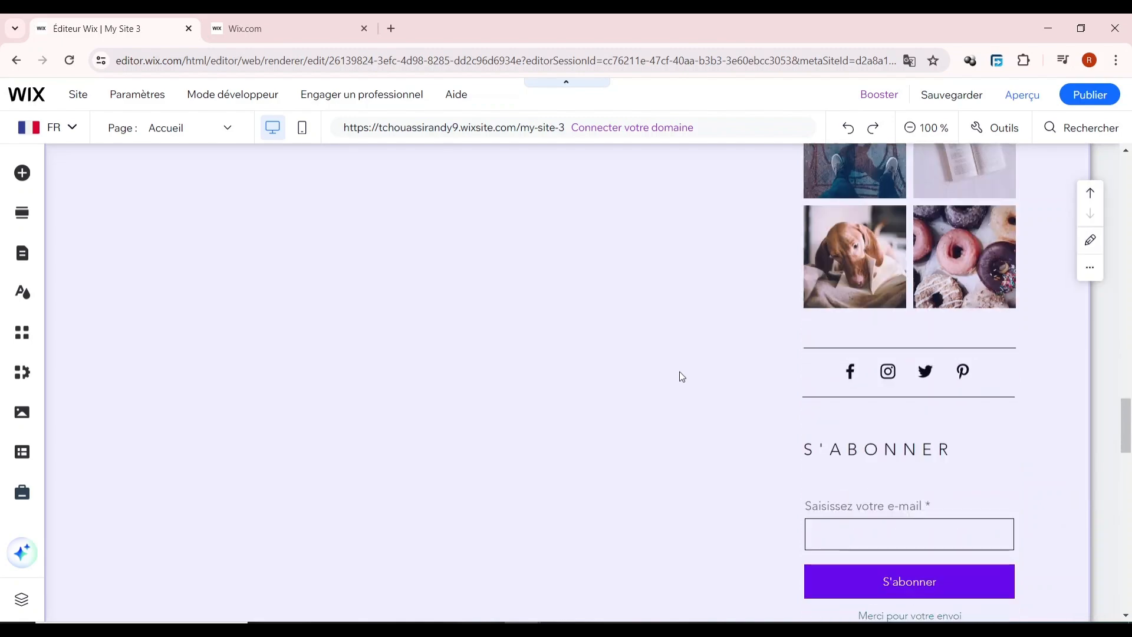
scroll(679, 371, down, 12)
scroll(679, 372, up, 20)
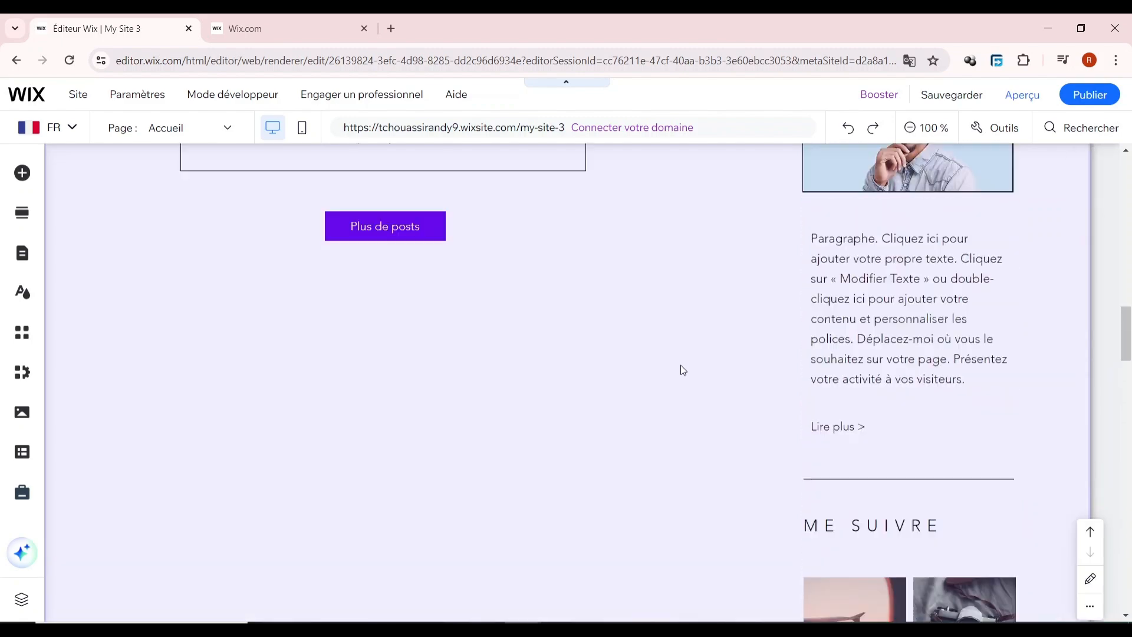
scroll(680, 362, up, 10)
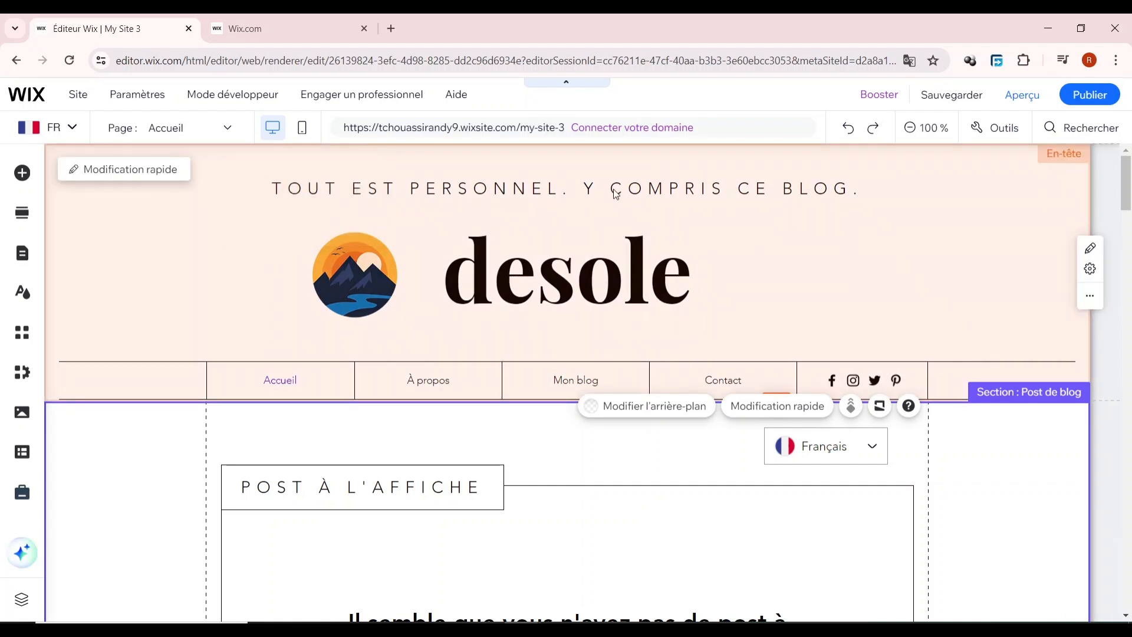
- Examine the text elements that can be added to the page, including the title and paragraph styles
click(616, 193)
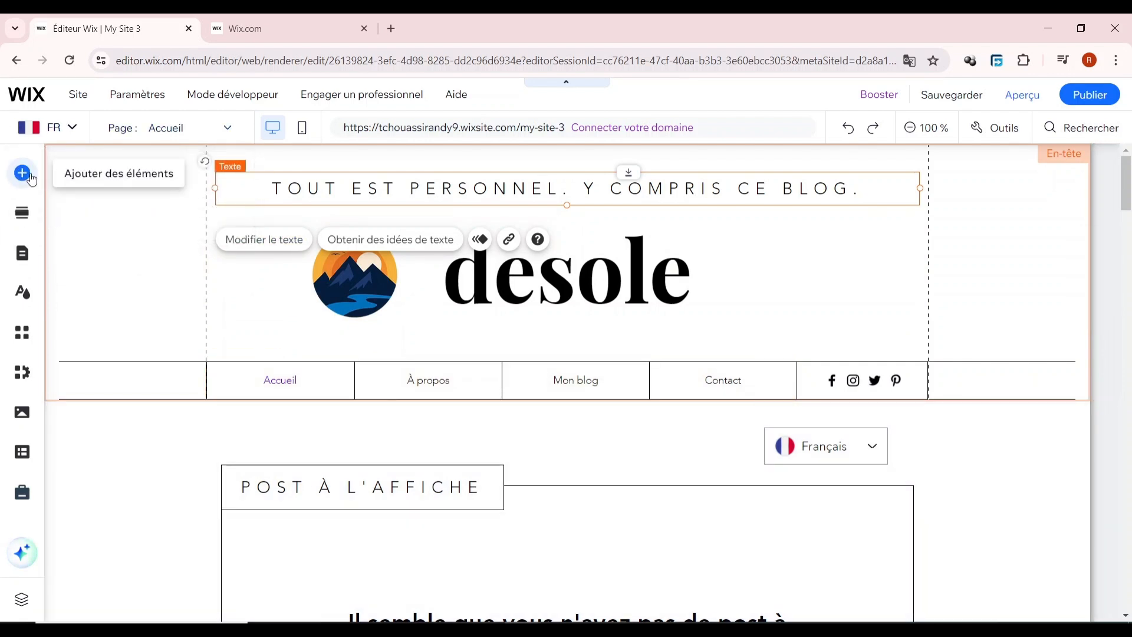
click(31, 179)
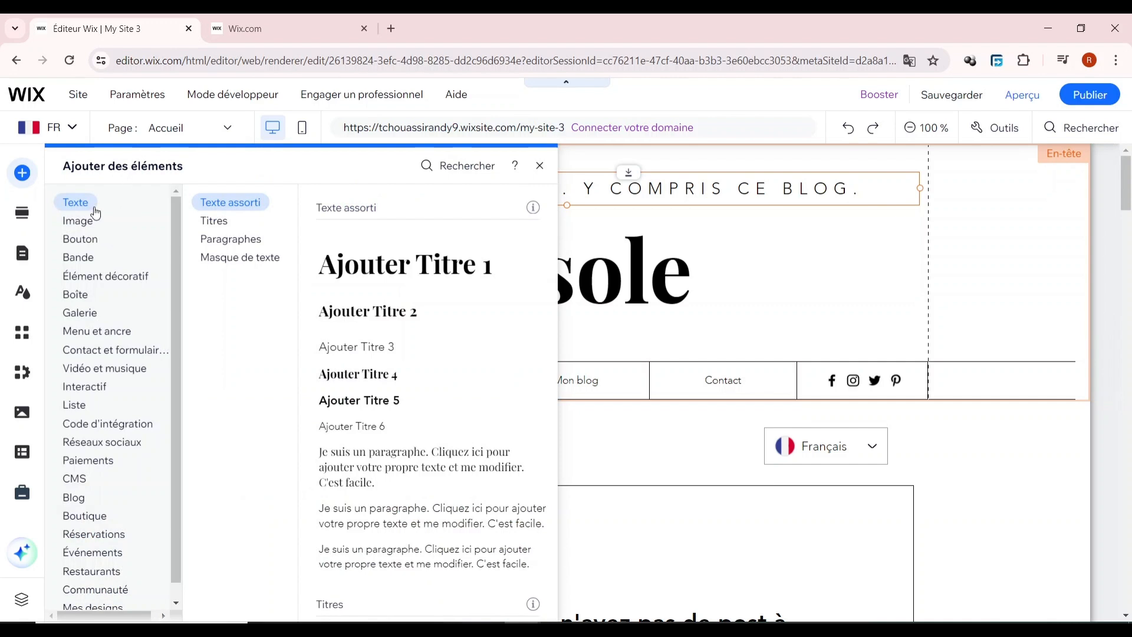
mouse_move(77, 227)
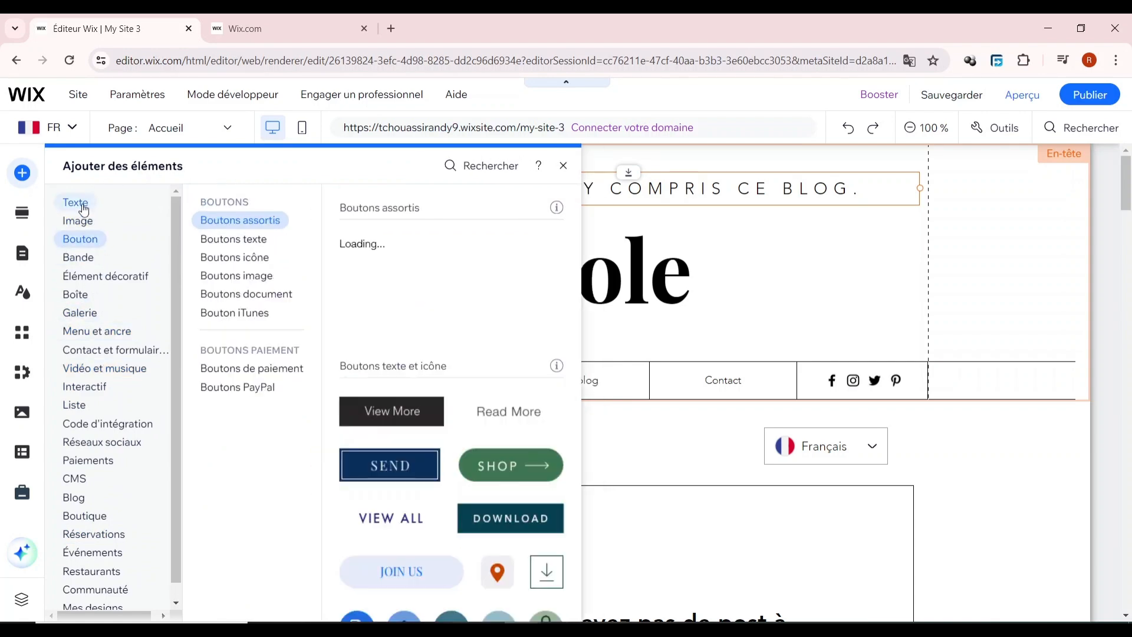
mouse_move(83, 205)
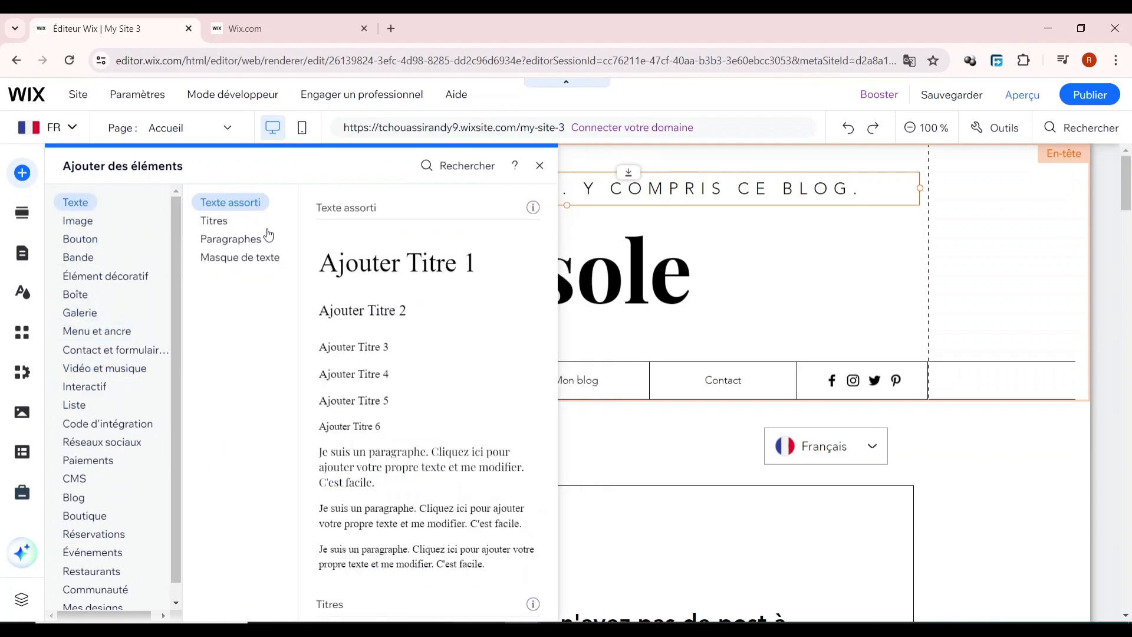
click(222, 223)
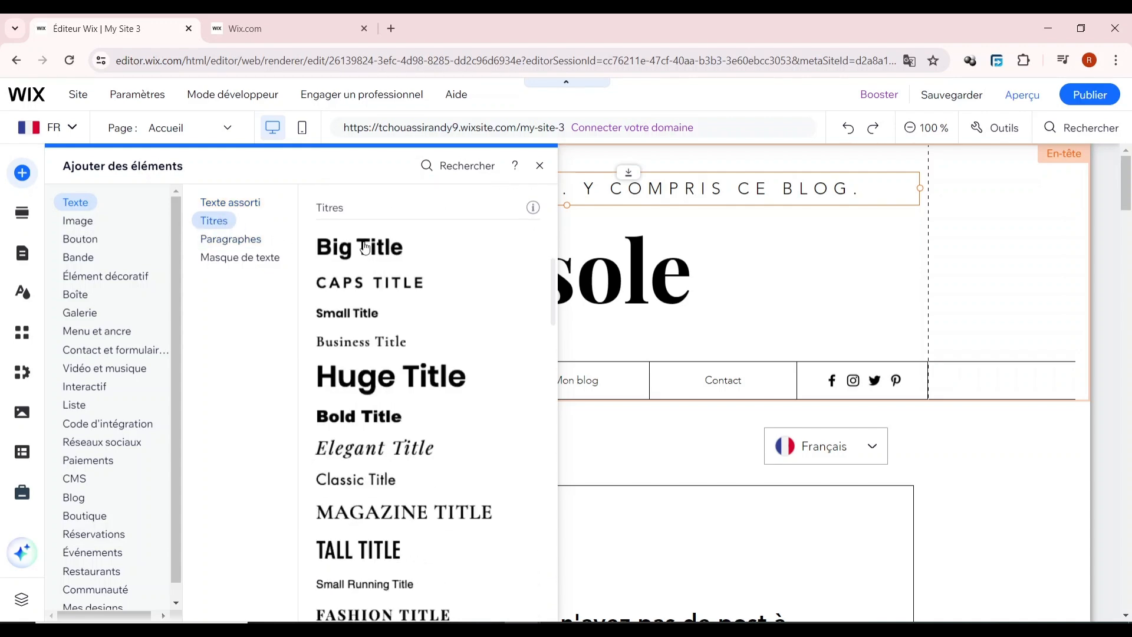
scroll(413, 464, down, 5)
scroll(449, 449, up, 3)
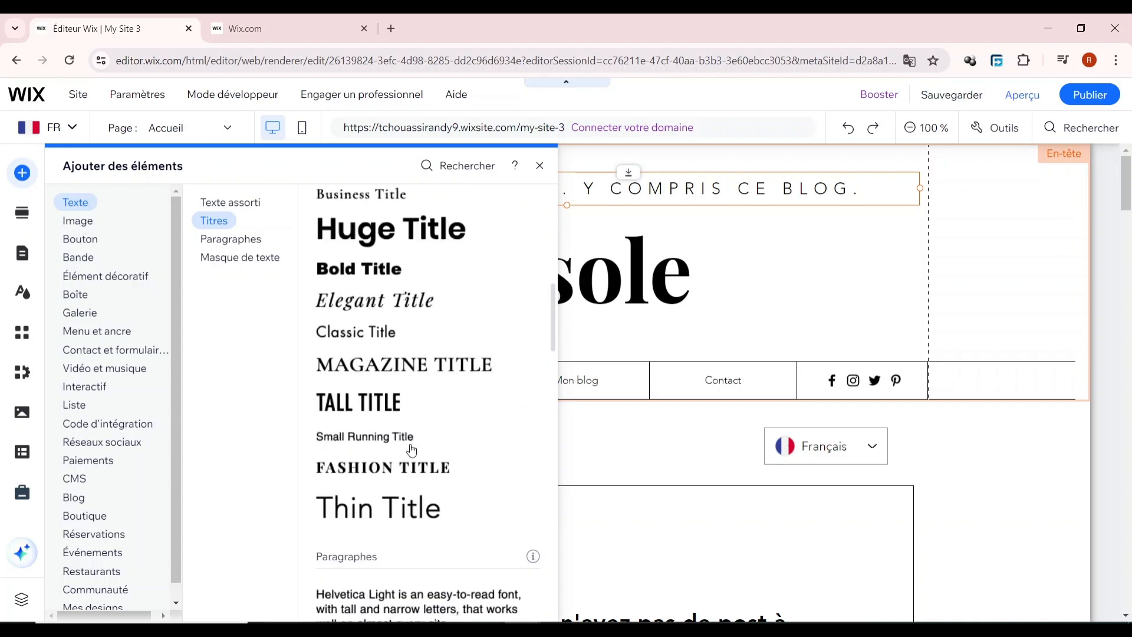
click(240, 244)
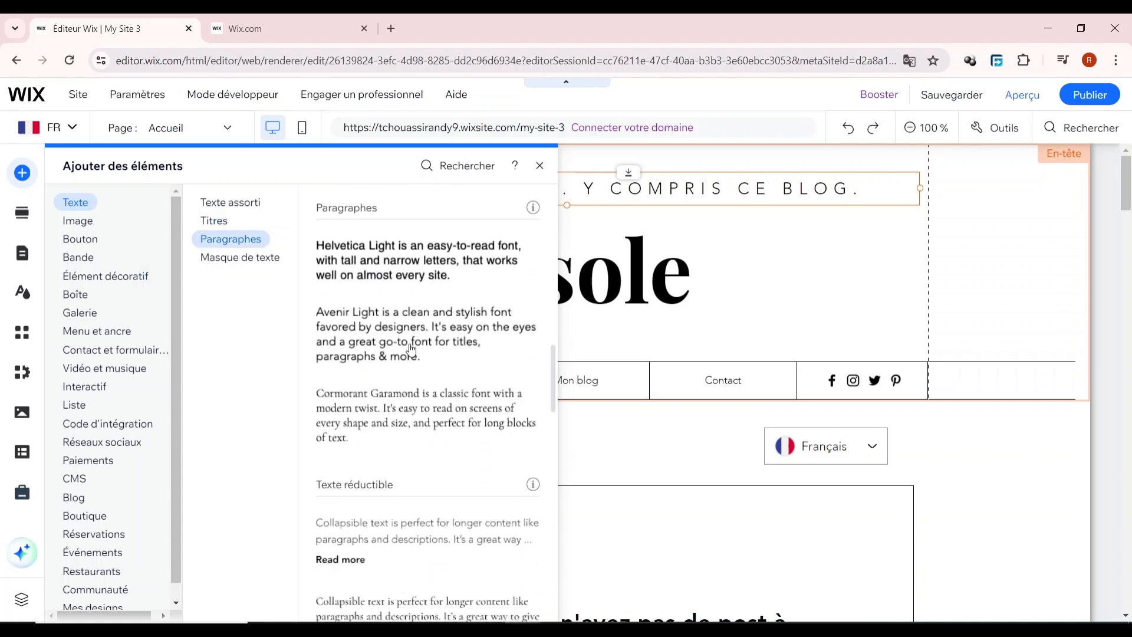
scroll(407, 353, down, 5)
scroll(409, 354, up, 5)
- Examine the interactive elements and the text and icon button designs that can be added
click(84, 386)
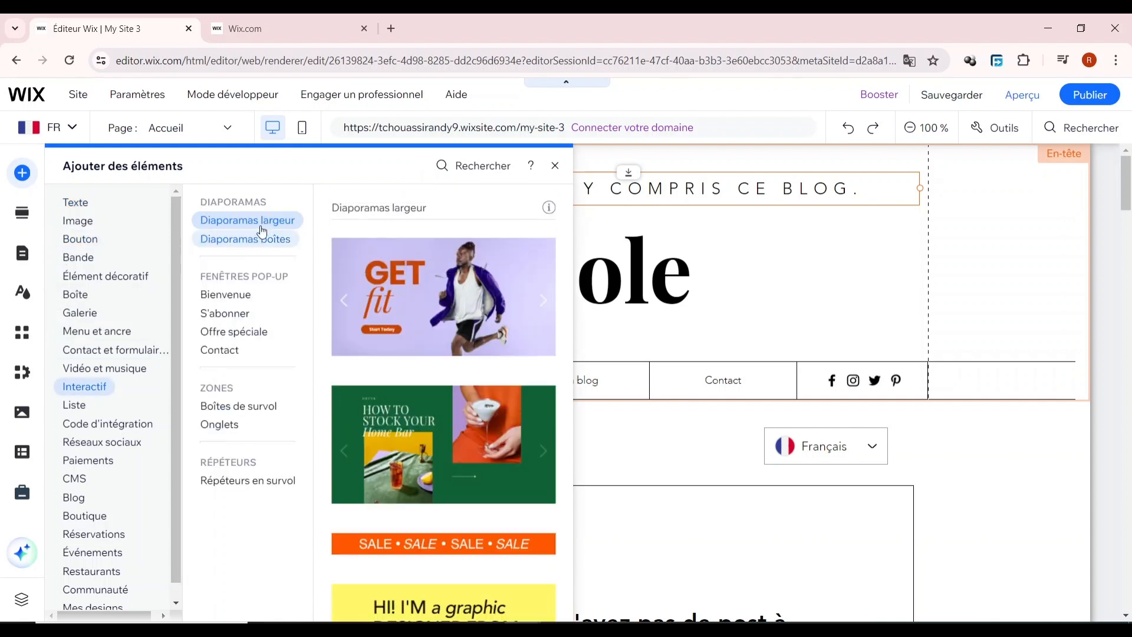
click(80, 239)
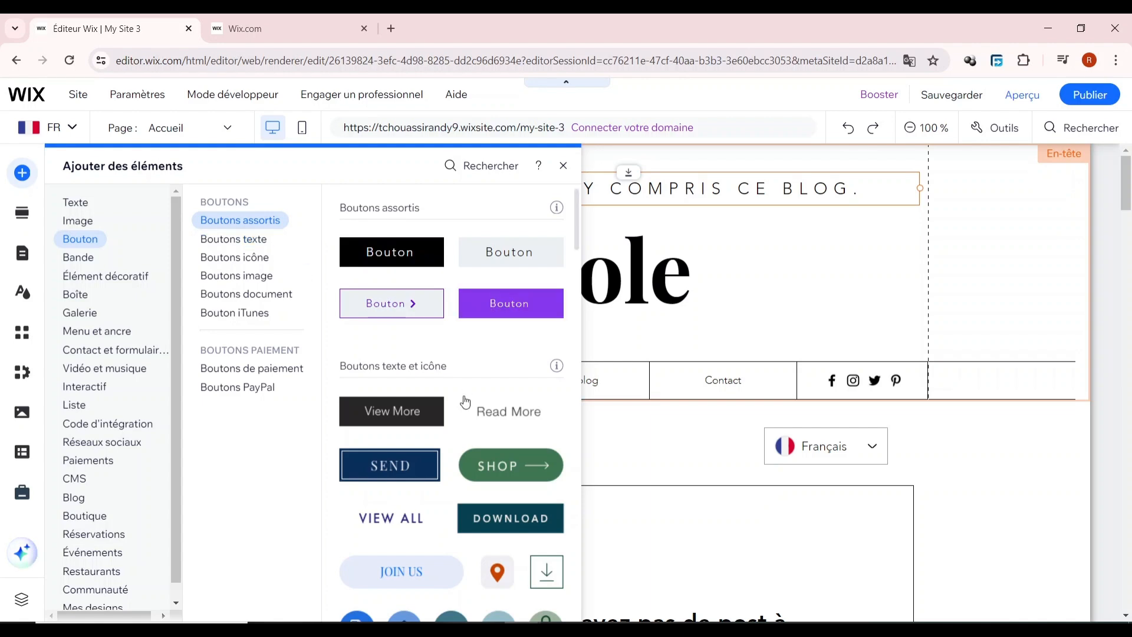
scroll(463, 413, down, 5)
scroll(465, 454, up, 1)
scroll(465, 454, down, 6)
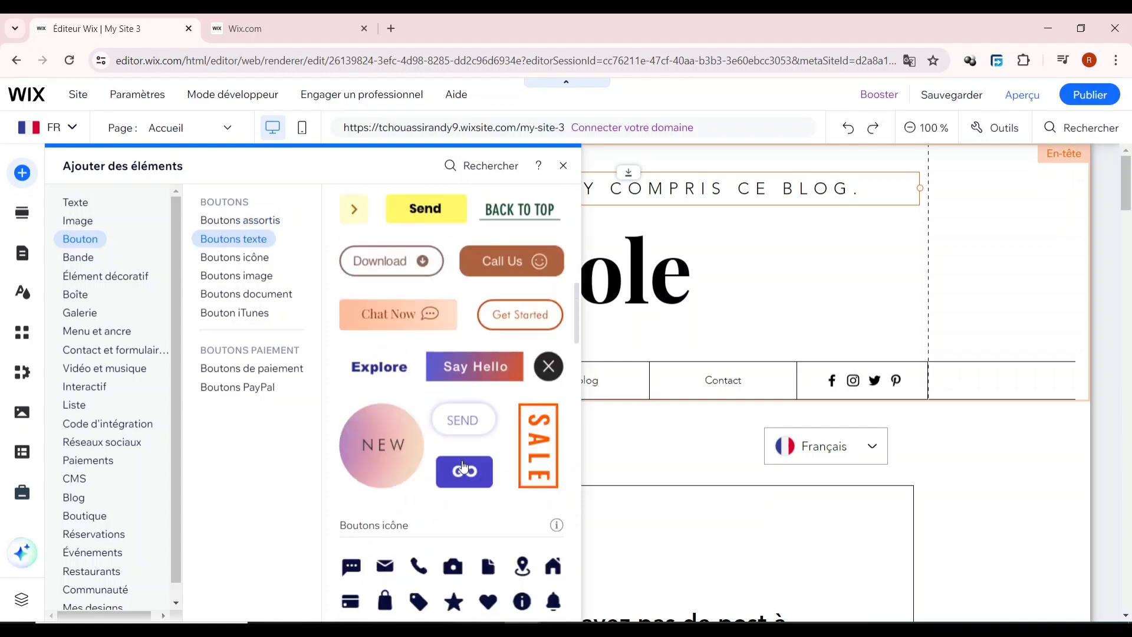
scroll(439, 412, down, 4)
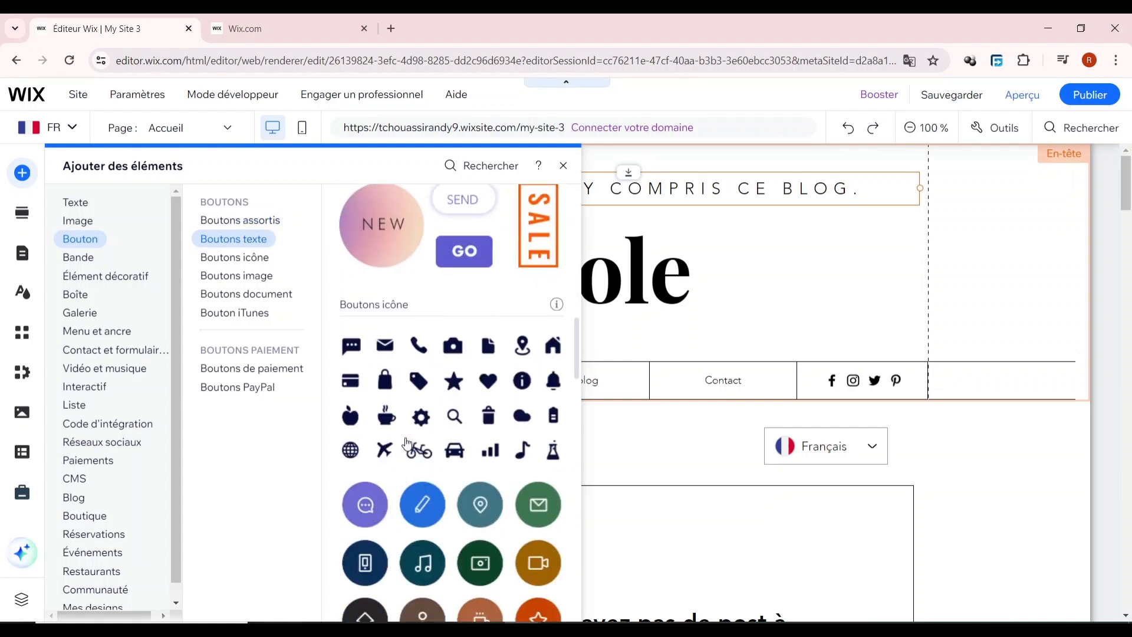
scroll(412, 442, up, 10)
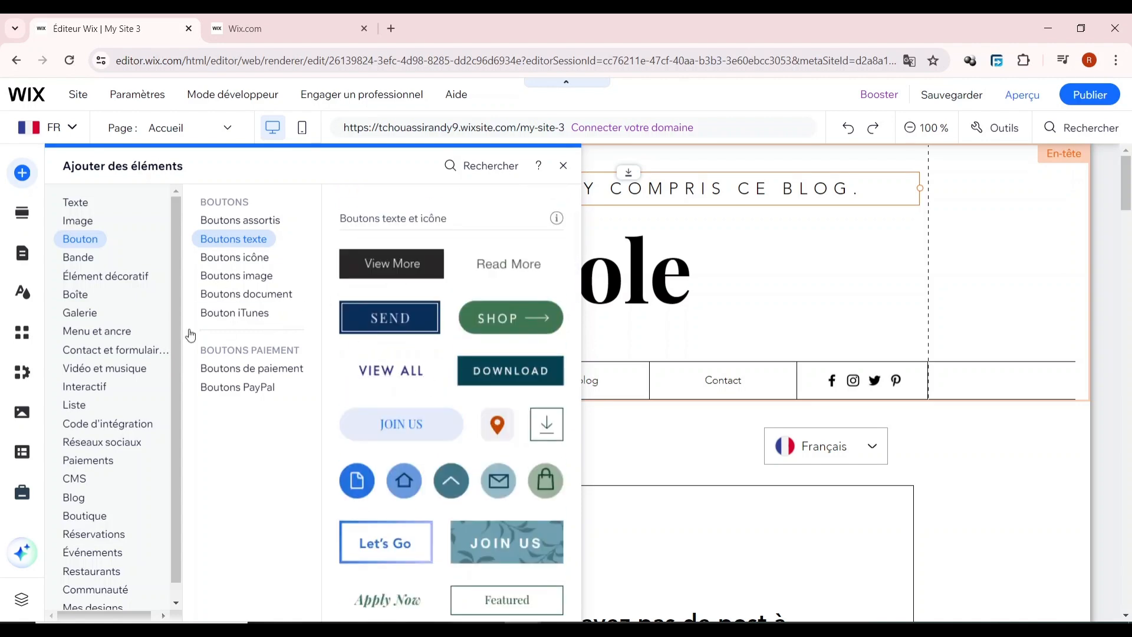
- Examine the ready-made section templates for À propos, Contact and Fonctionnalités
click(23, 223)
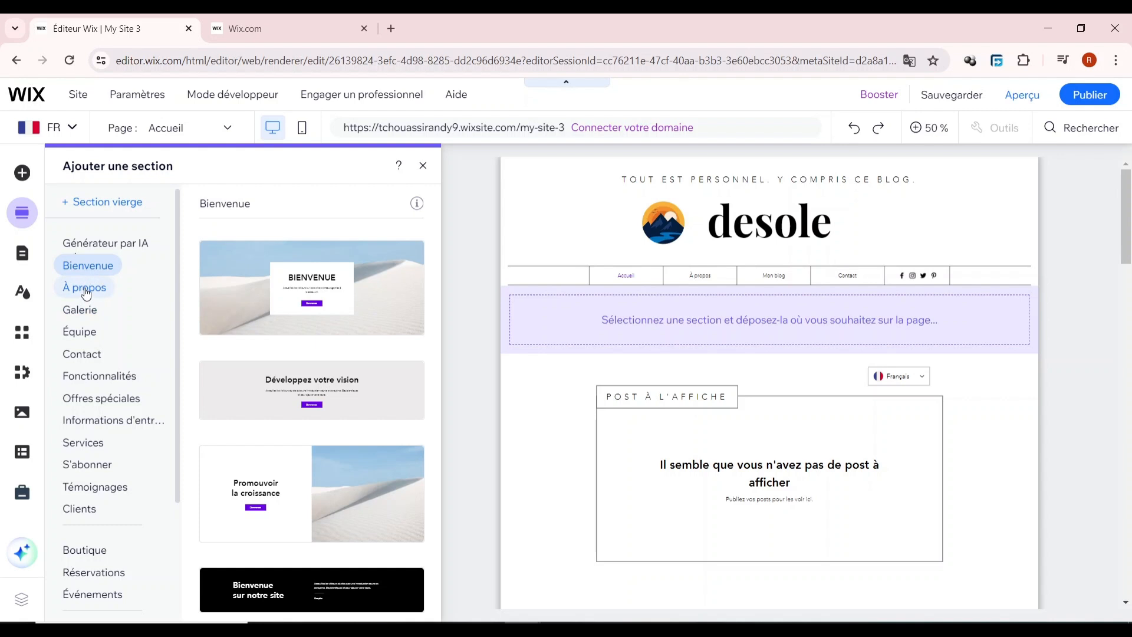
click(85, 288)
scroll(97, 377, down, 1)
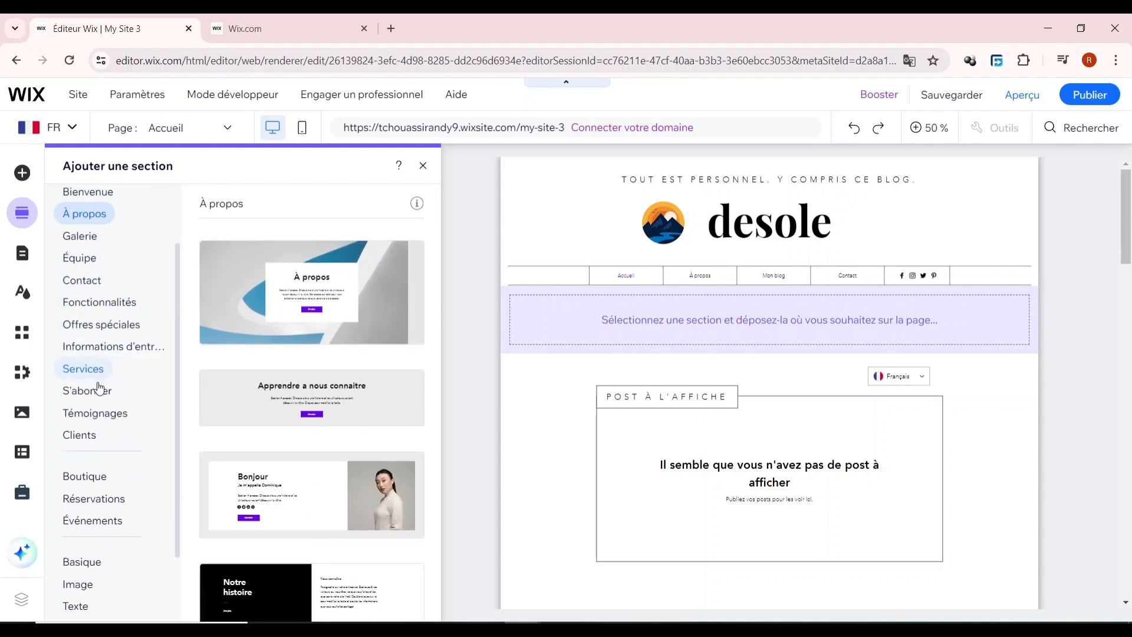
click(94, 280)
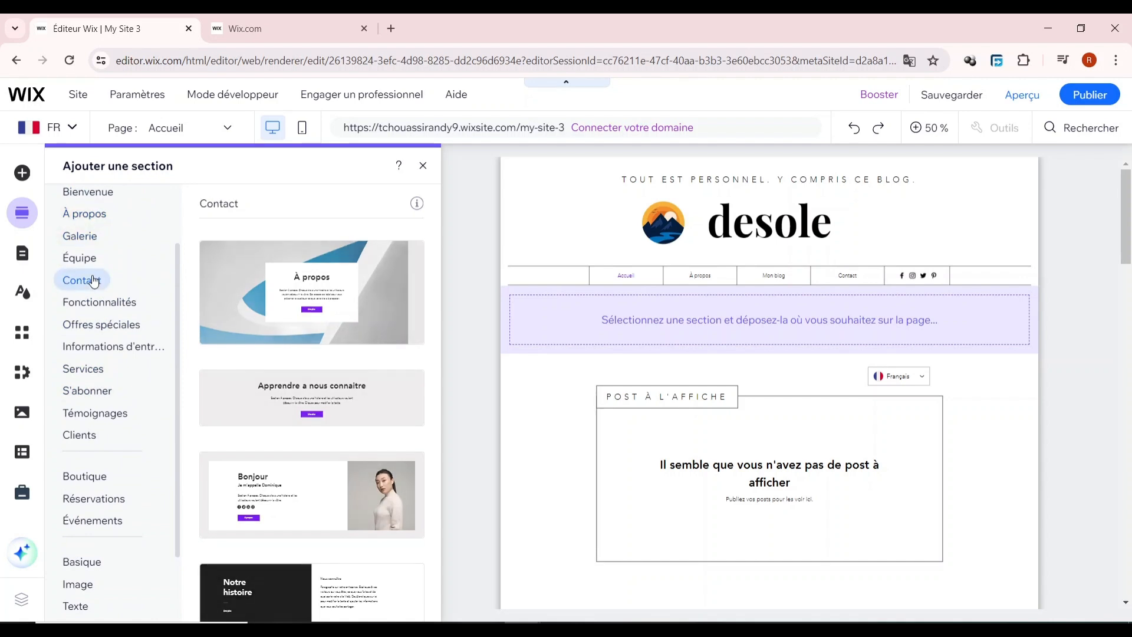
click(117, 305)
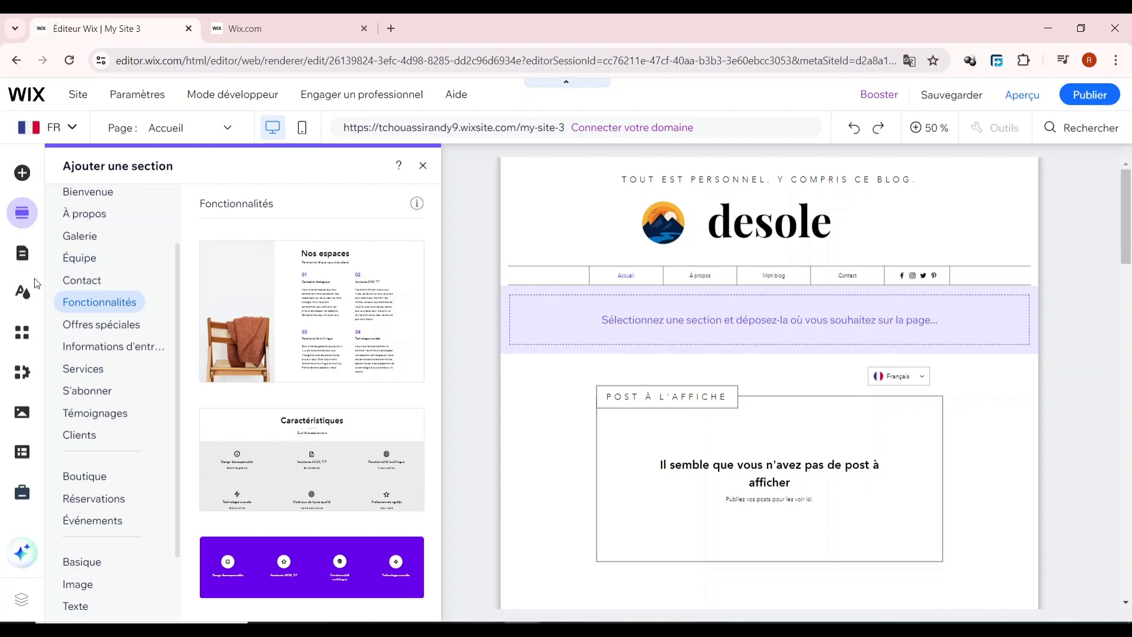
- Look over the site's pages and menu, its design options and the Wix App Market
click(23, 260)
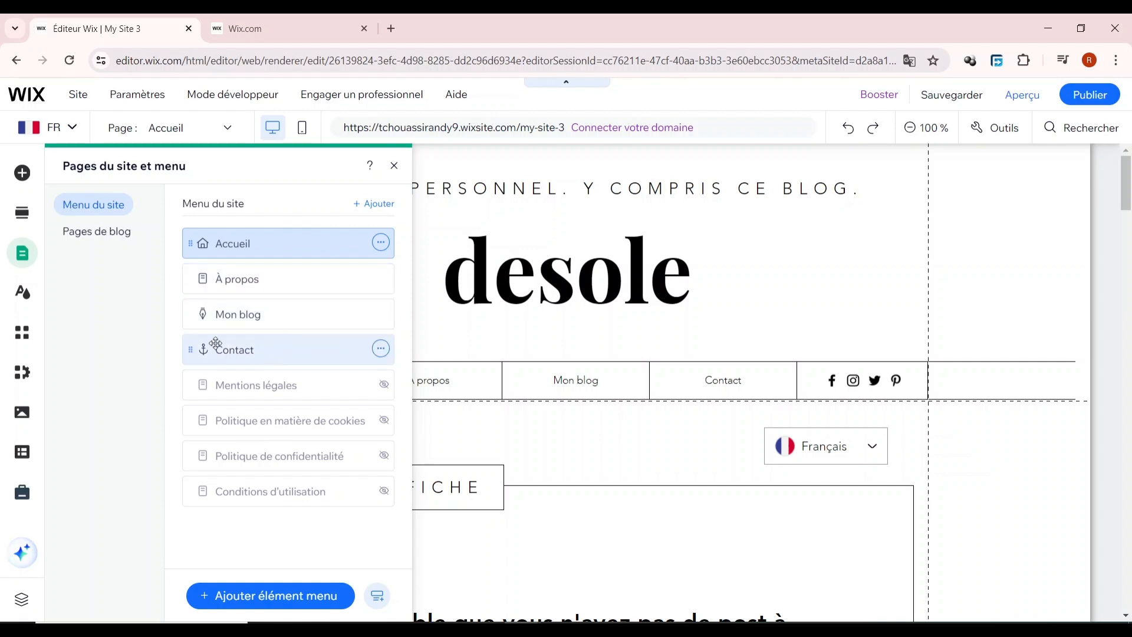
click(24, 293)
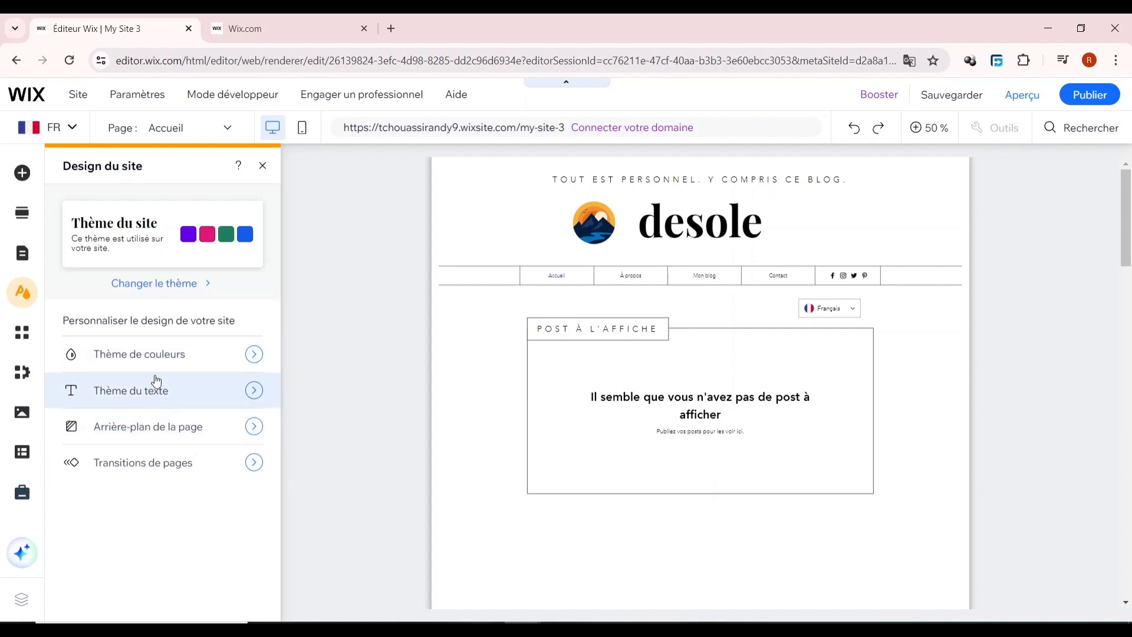
click(26, 338)
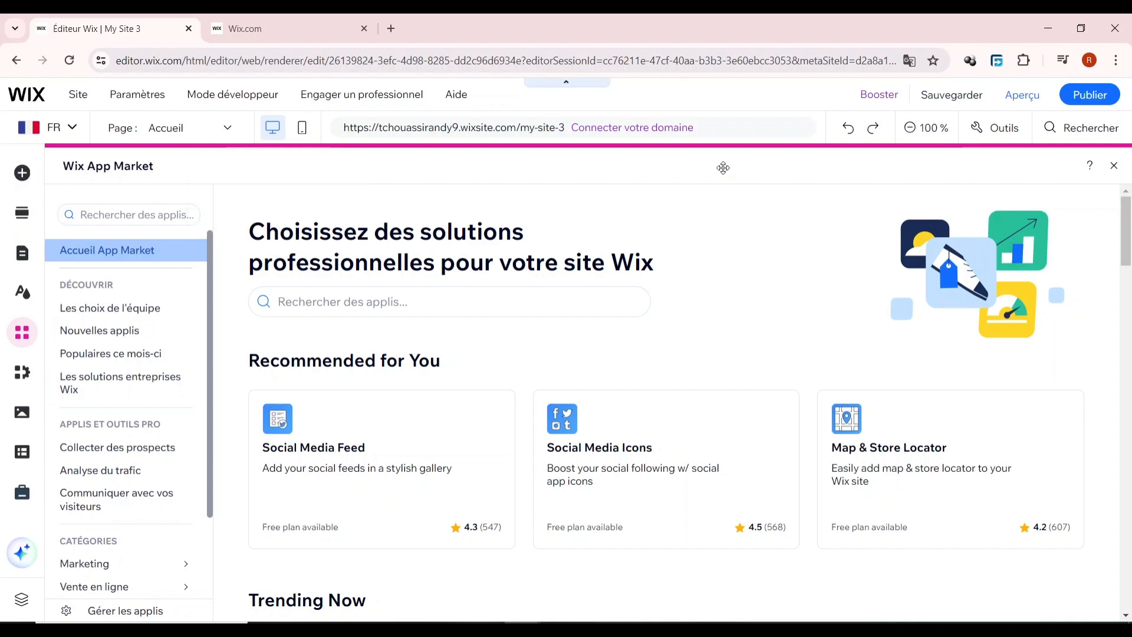
click(1114, 165)
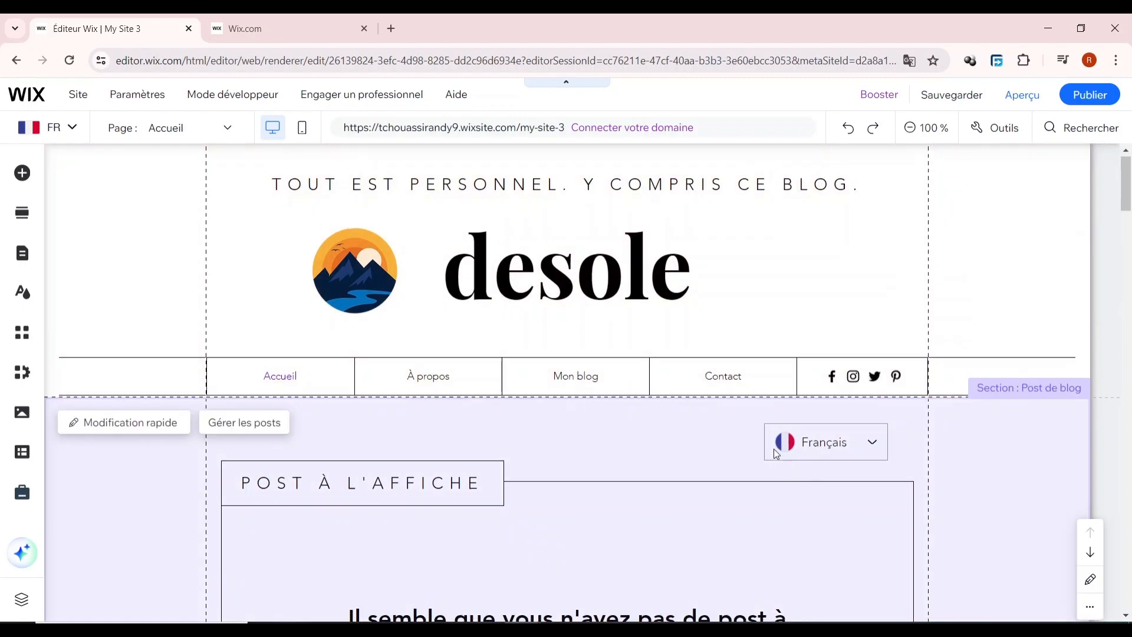
- Open the header title "desole" for text editing with its full text selected
scroll(774, 449, down, 4)
scroll(774, 457, up, 4)
click(594, 394)
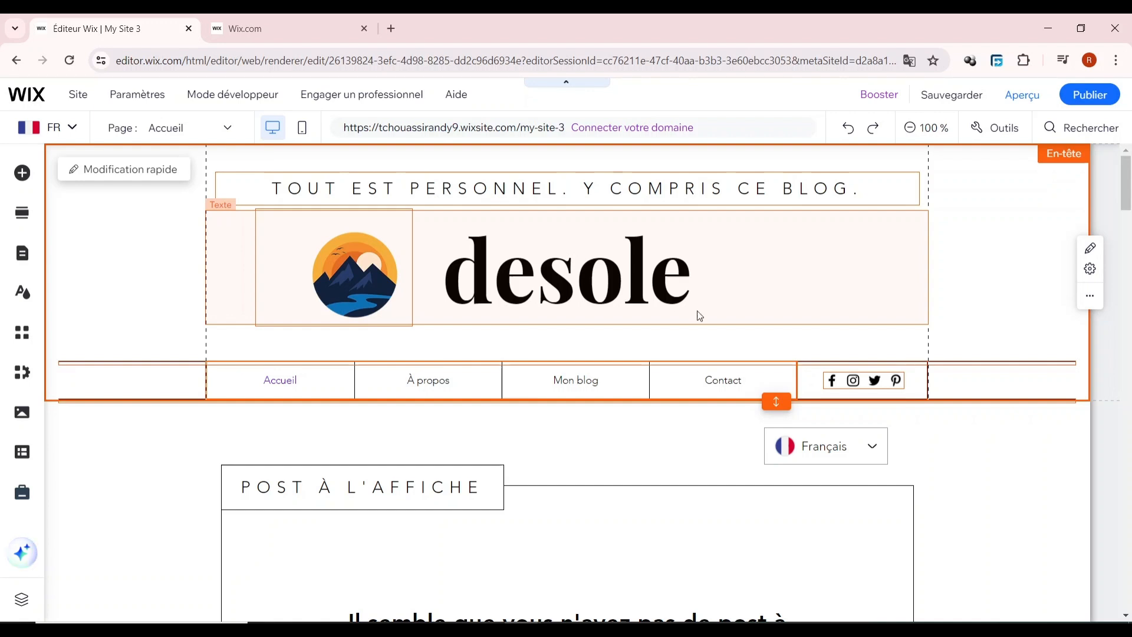
click(629, 274)
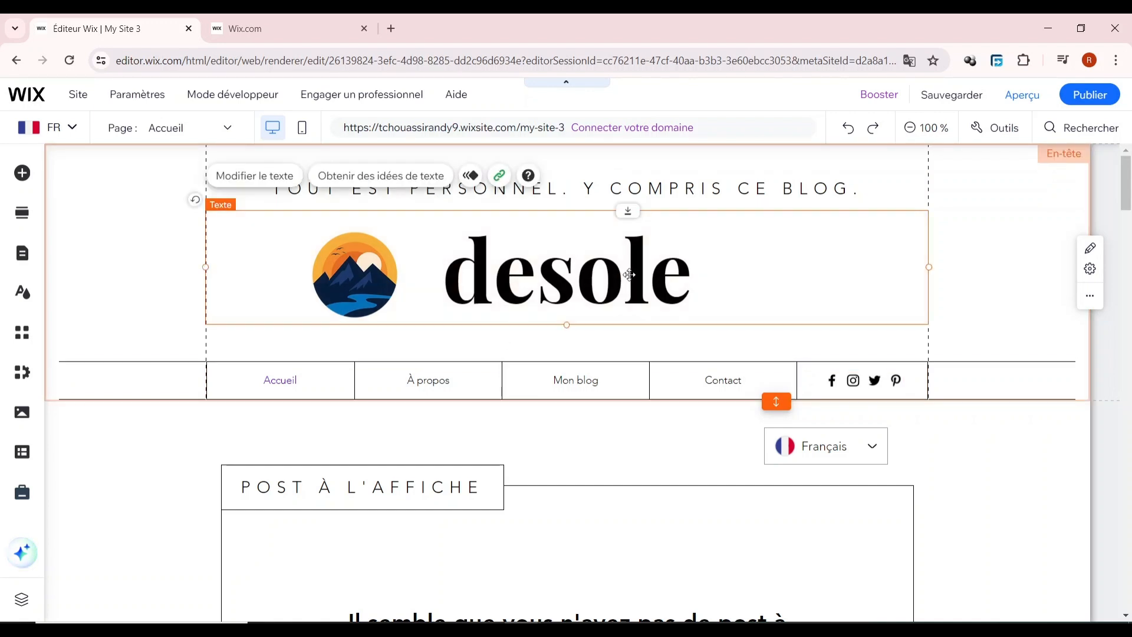
double_click(579, 291)
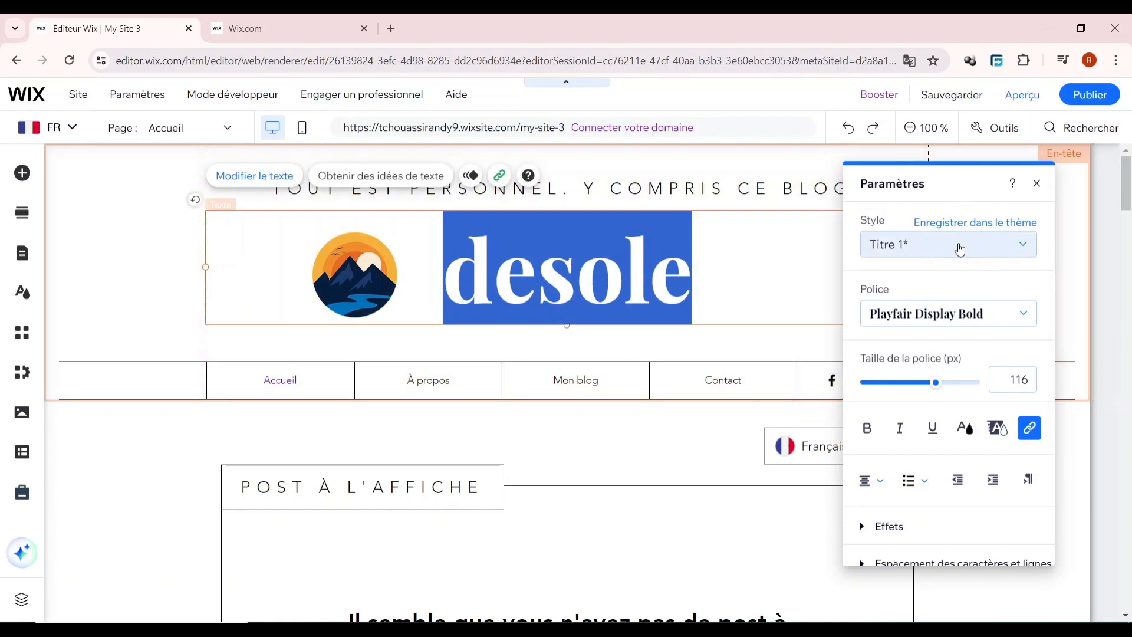
- Format the header title with style Titre 1, font Playfair Display Bold and a font size of 120 px
click(965, 249)
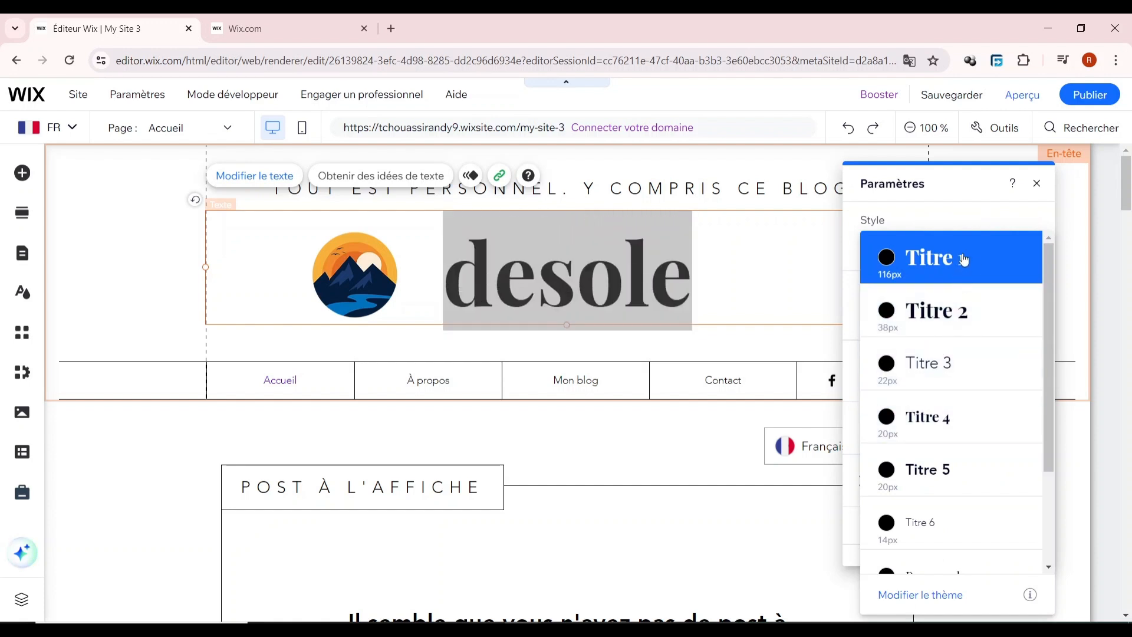
click(964, 260)
click(968, 324)
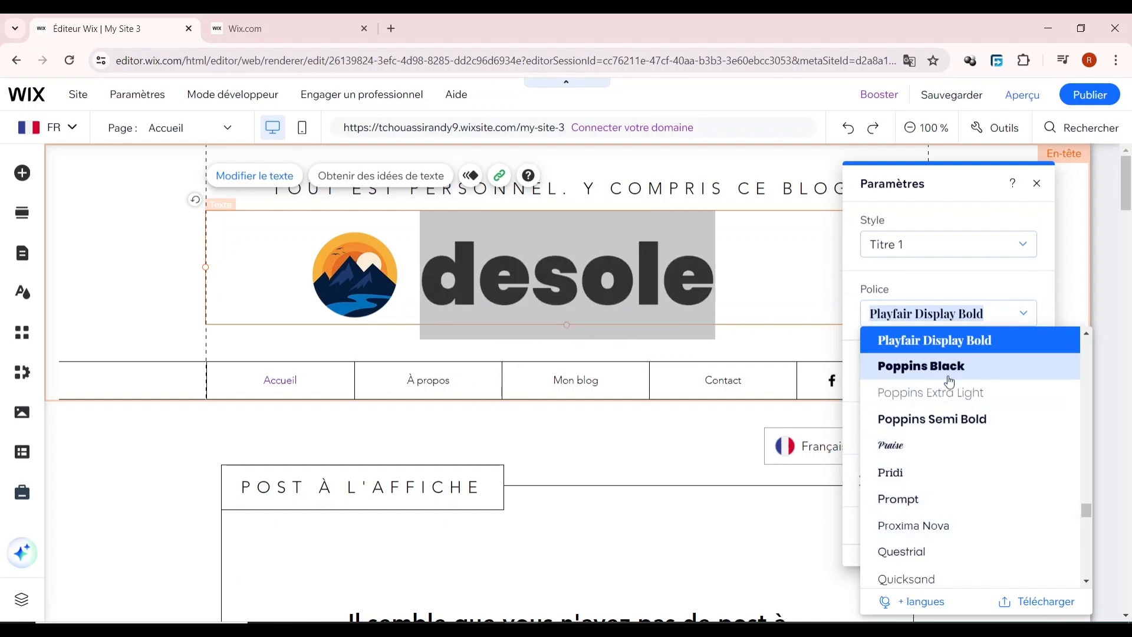
click(1025, 342)
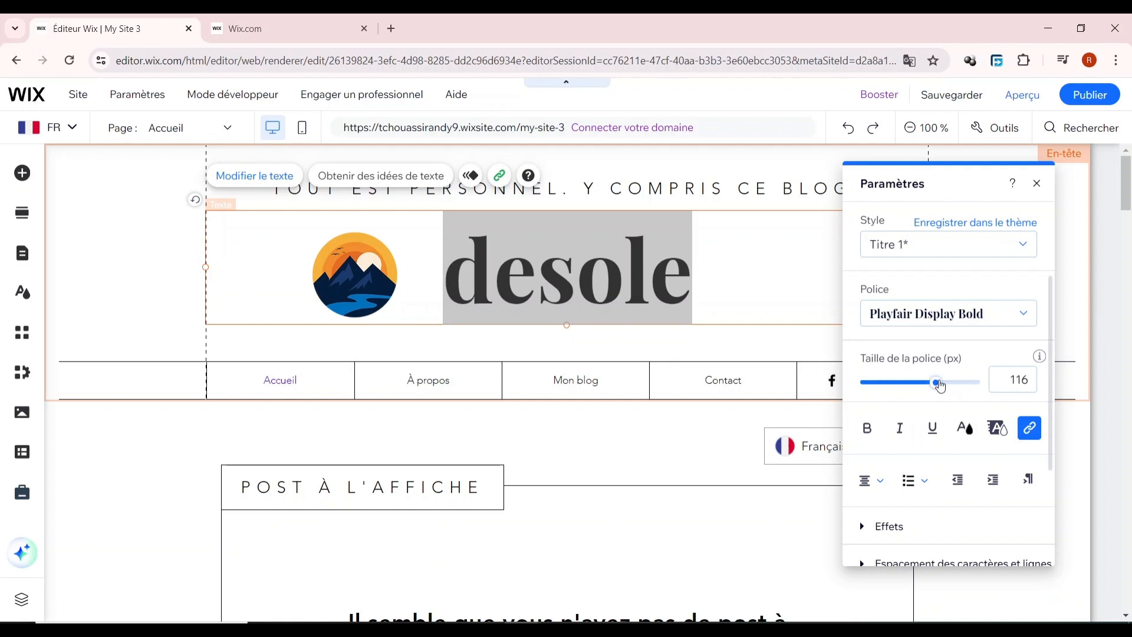
mouse_move(941, 385)
mouse_down()
mouse_move(907, 383)
mouse_move(946, 387)
mouse_move(921, 386)
mouse_up()
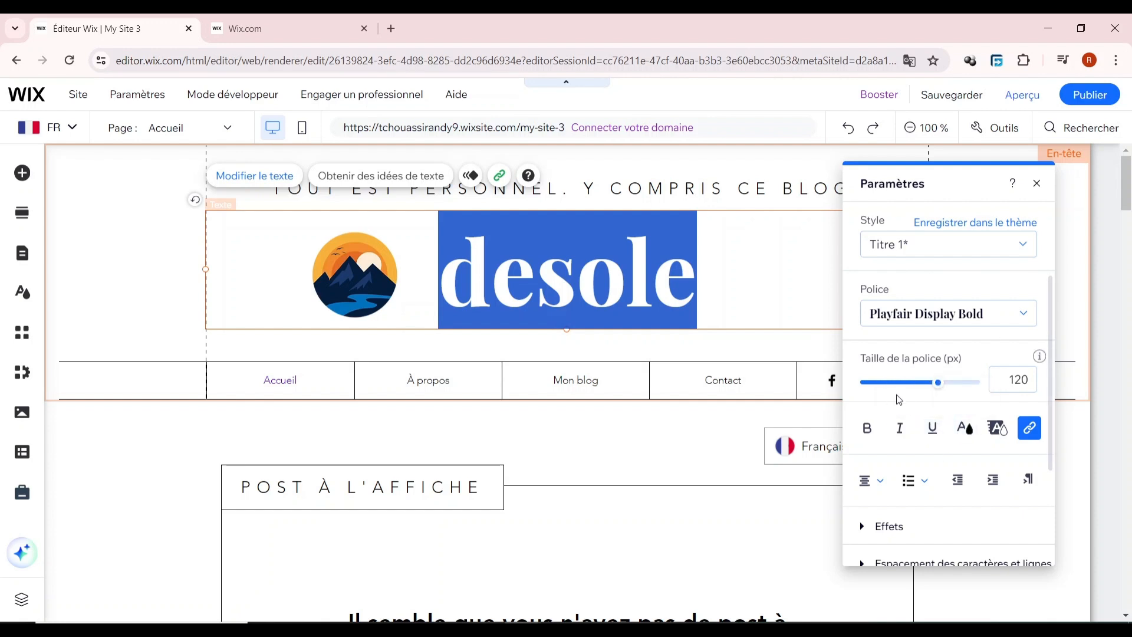
scroll(899, 401, down, 3)
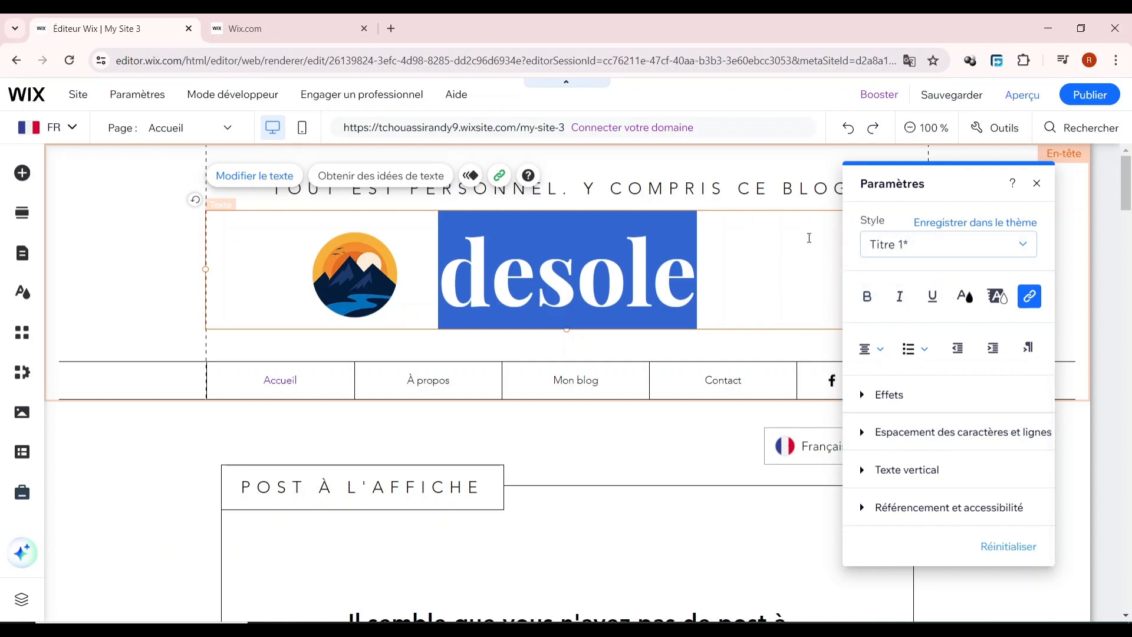
- Replace the header title text "desole" with "rndreviews"
click(644, 262)
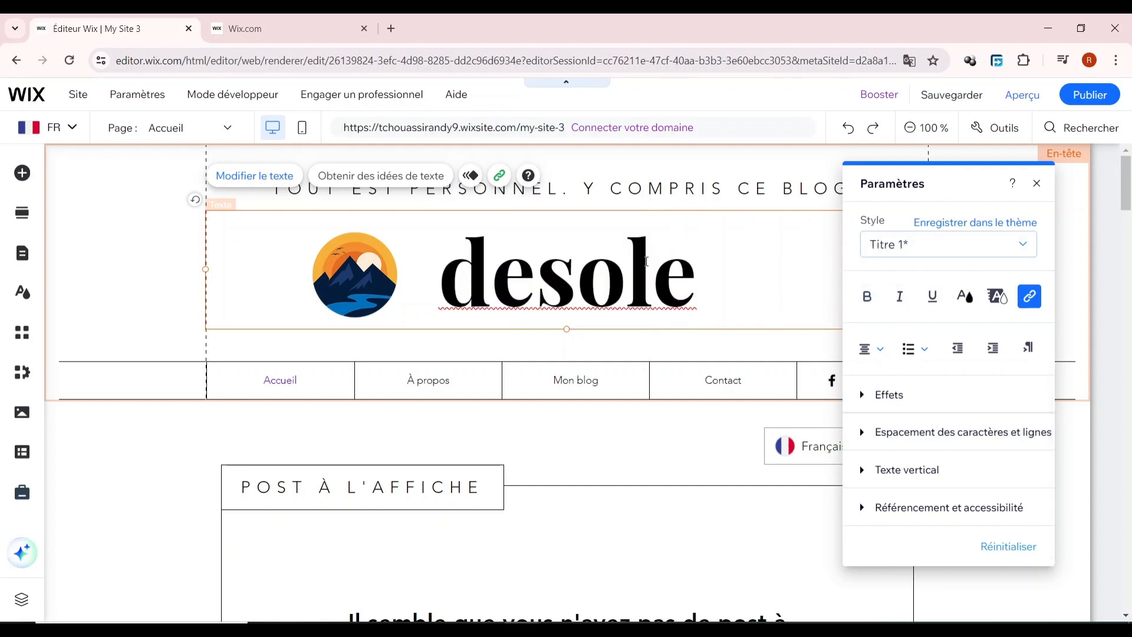
double_click(672, 258)
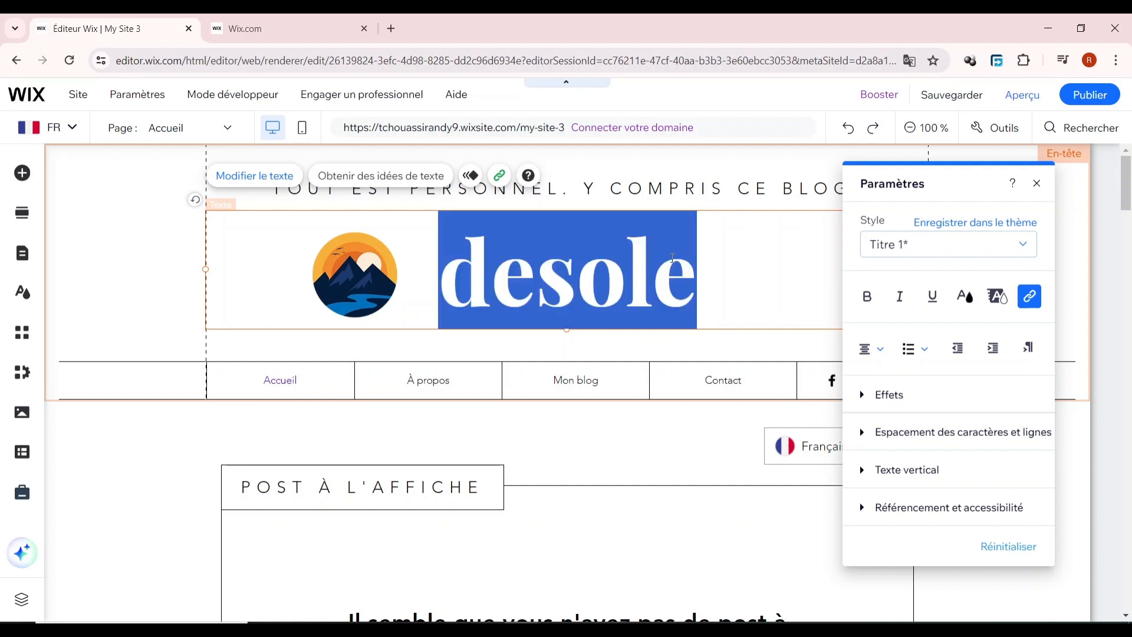
text(rnds)
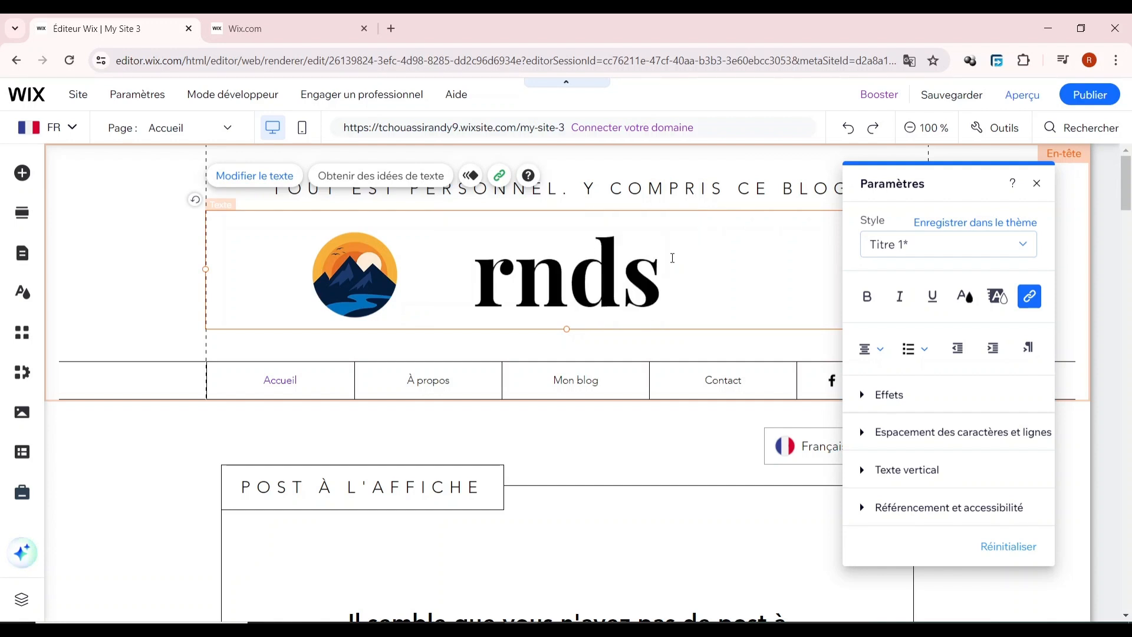
key(BackSpace)
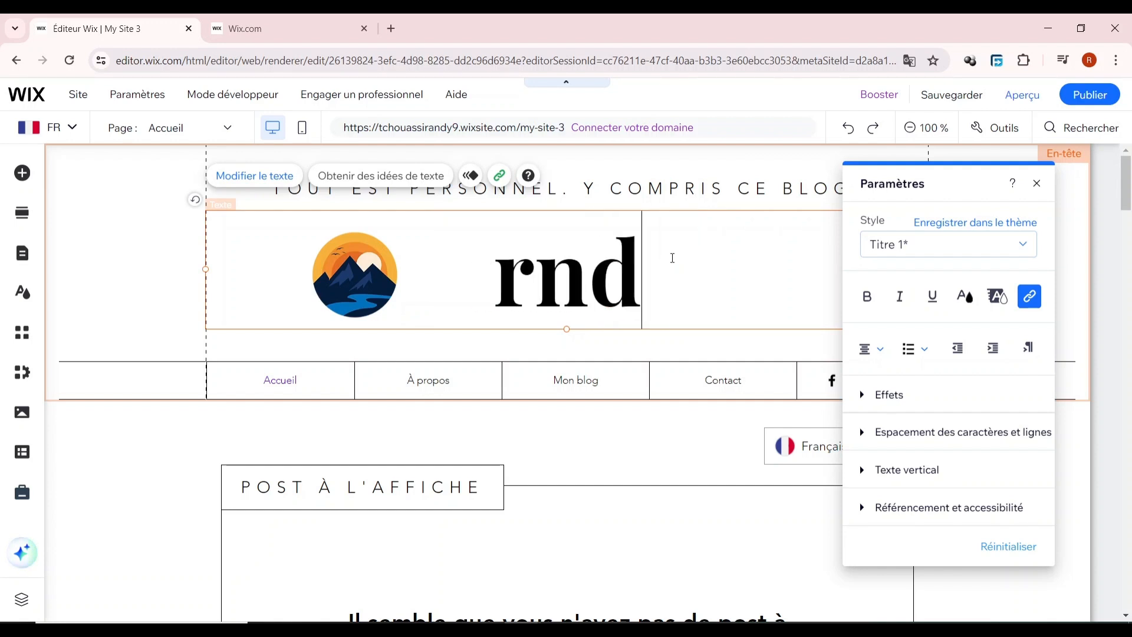
text(veviews)
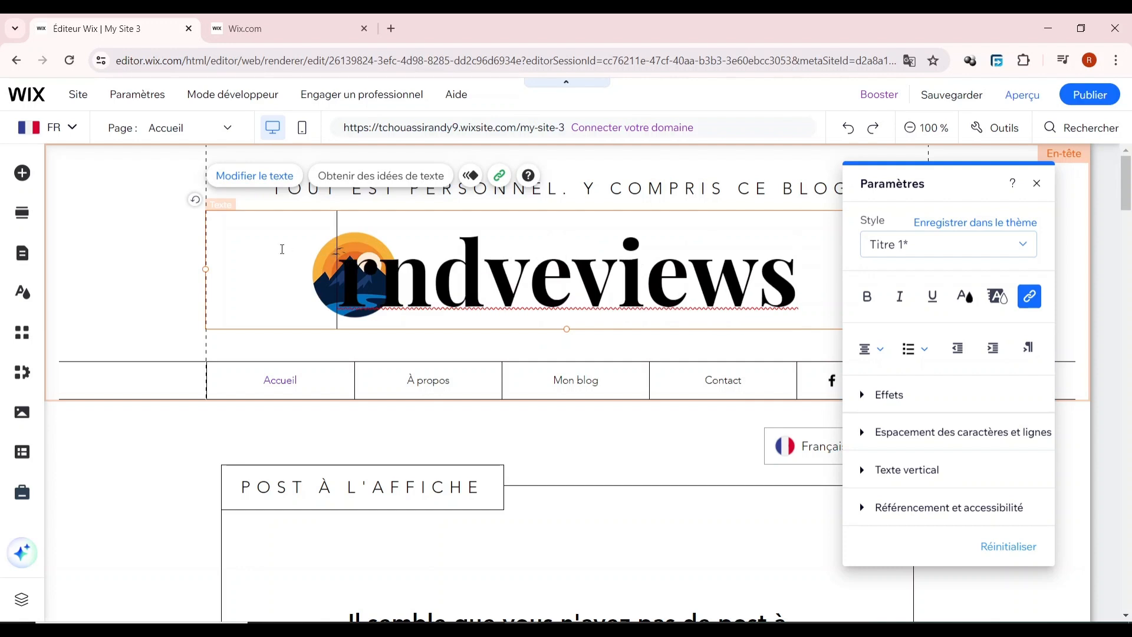
click(381, 258)
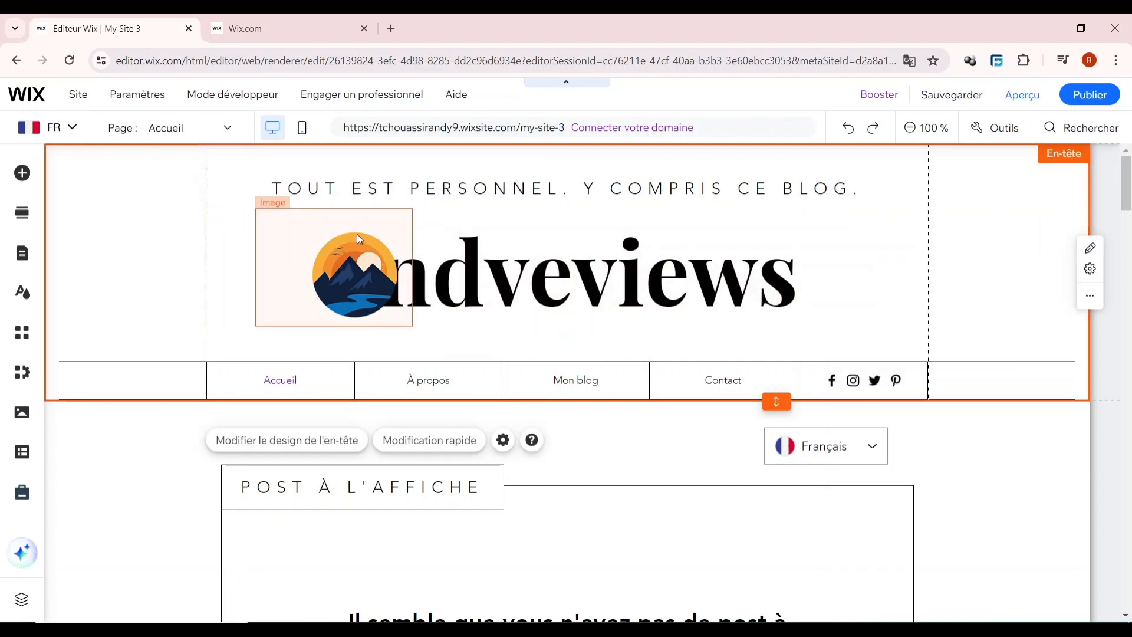
- Move the mountain logo image left in the header so it sits just before the "rndreviews" title
click(357, 242)
drag(358, 246, 264, 252)
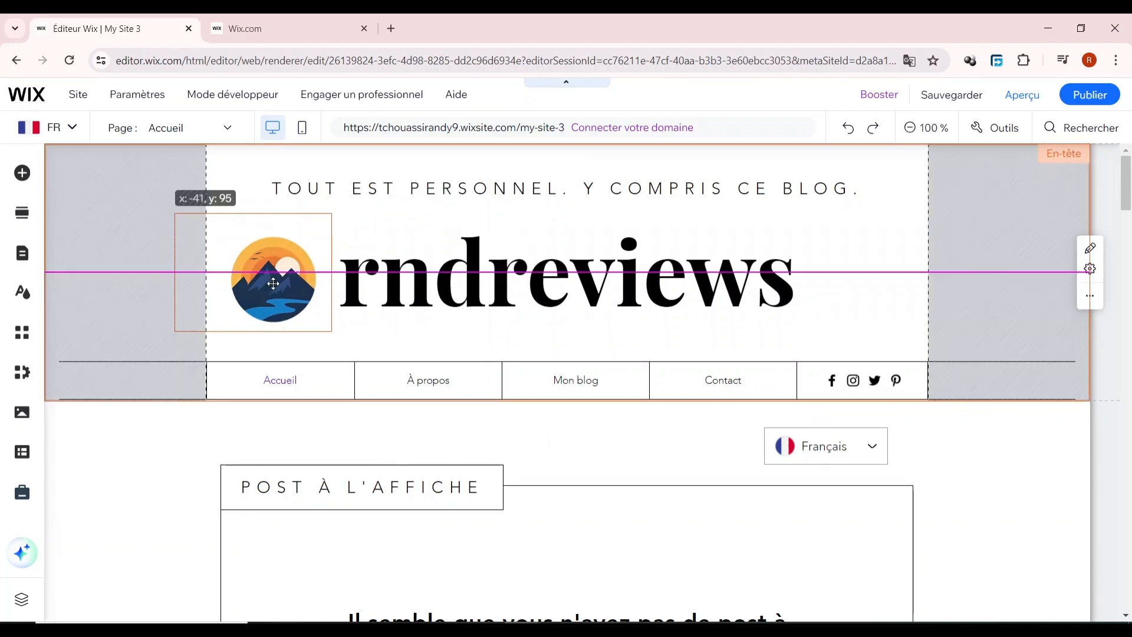
drag(273, 283, 284, 283)
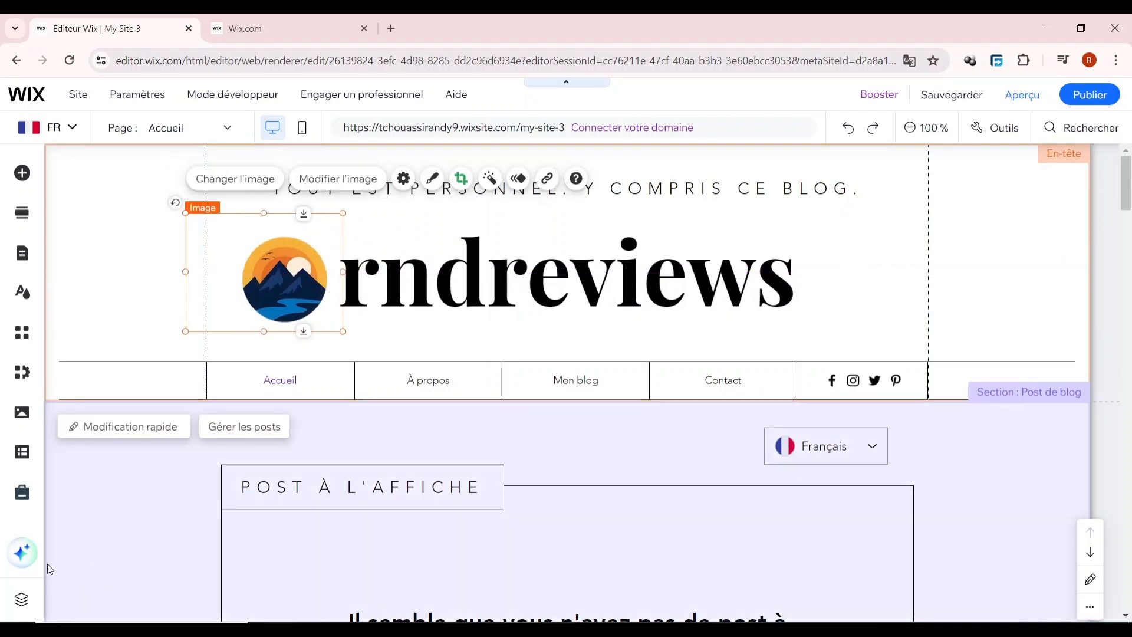
click(302, 424)
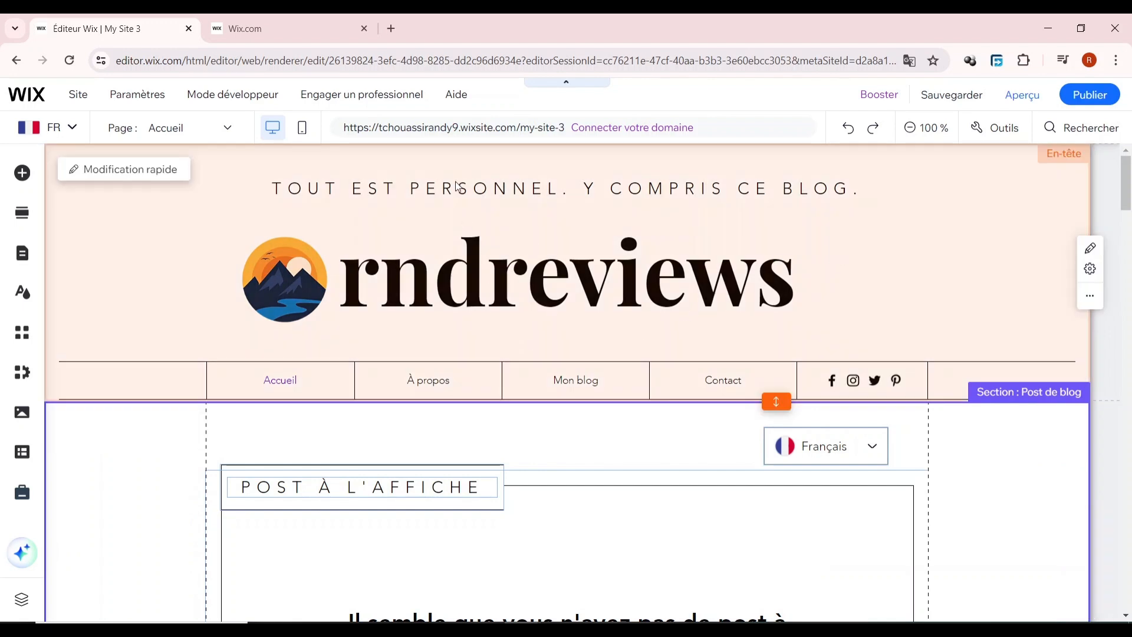
- View the text settings of the header tagline "TOUT EST PERSONNEL. Y COMPRIS CE BLOG." and the section below
click(450, 187)
double_click(477, 187)
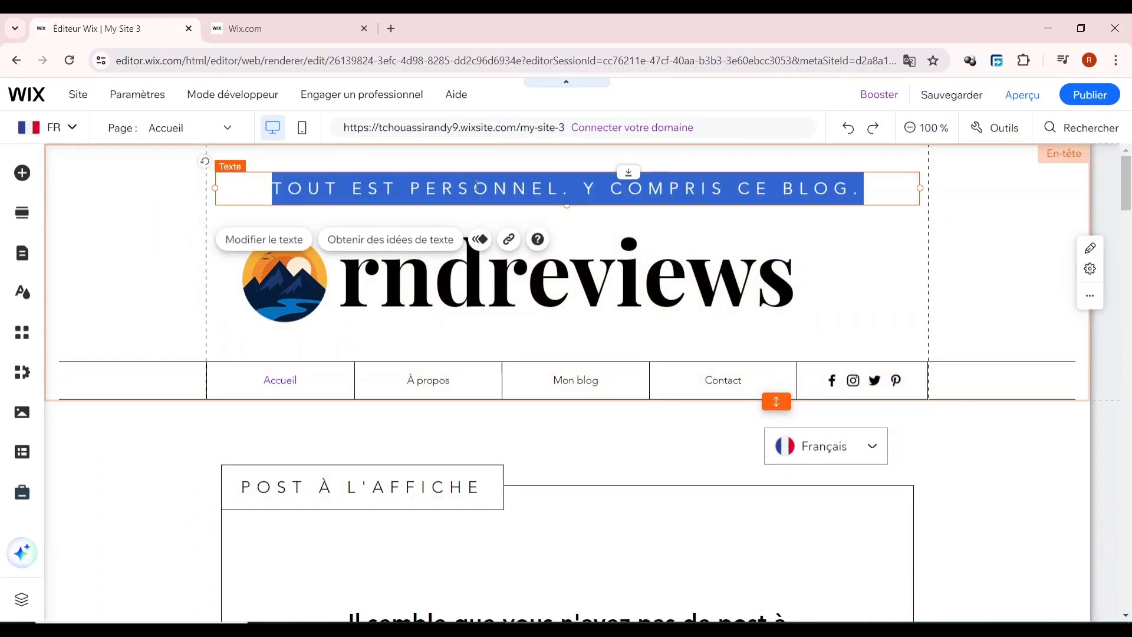
scroll(688, 415, down, 1)
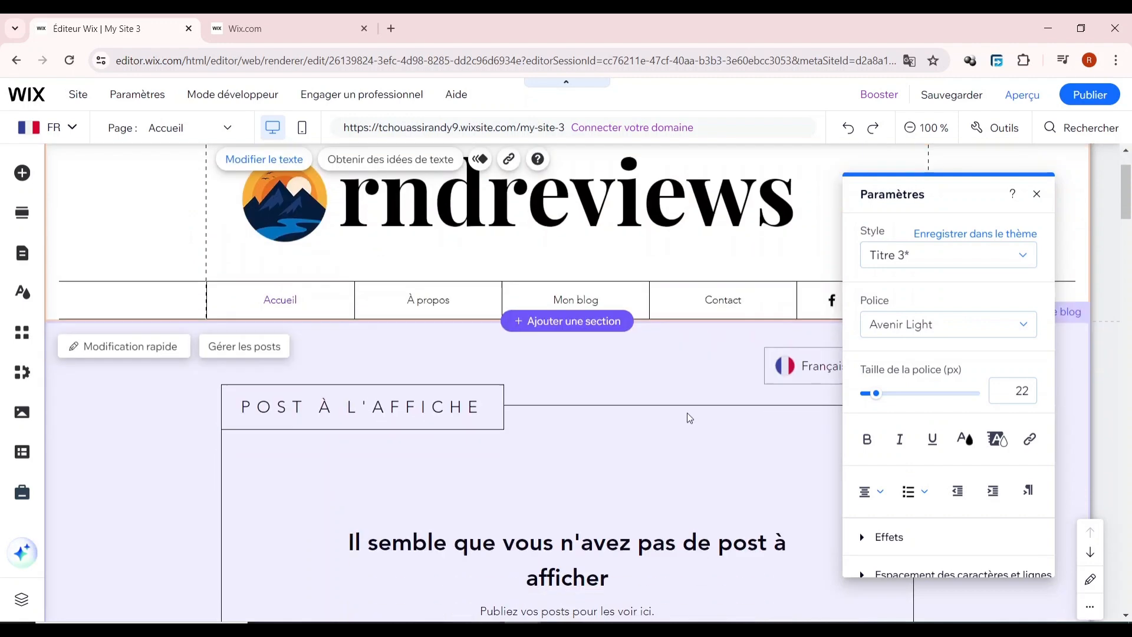
click(687, 412)
scroll(687, 412, down, 1)
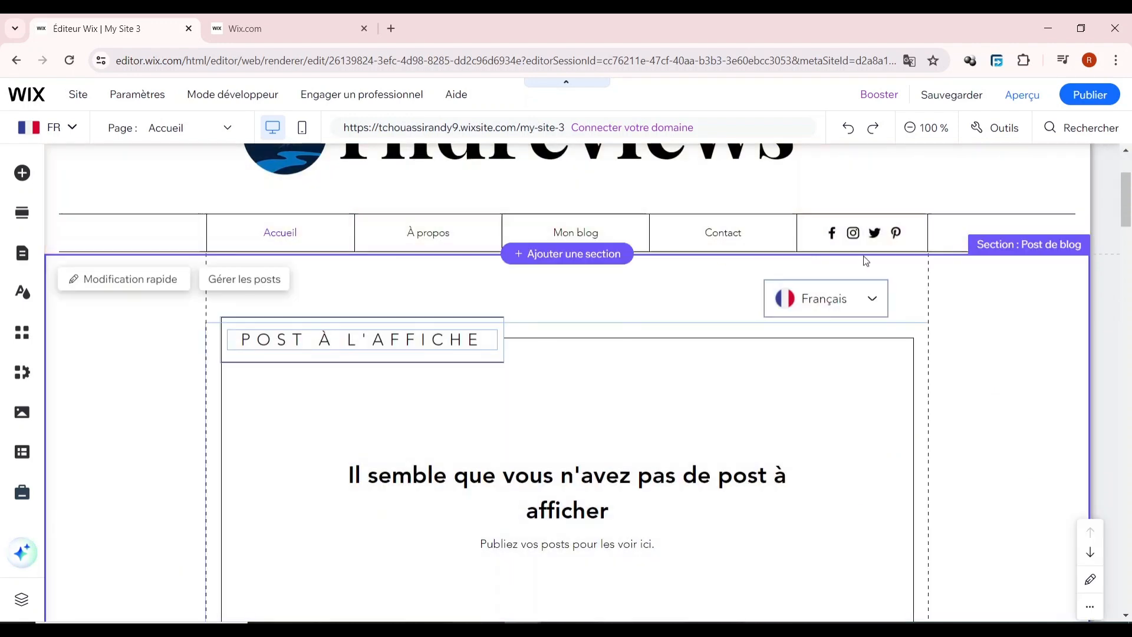
scroll(531, 253, up, 2)
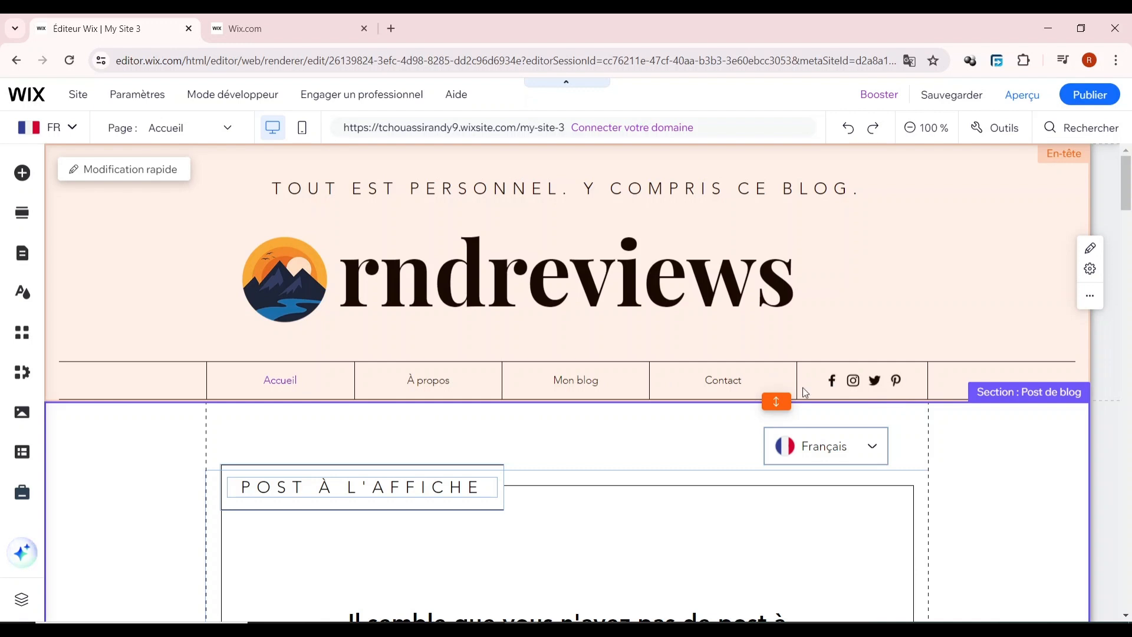
- Open the horizontal header menu for management and start adding a new page as a menu element
click(631, 398)
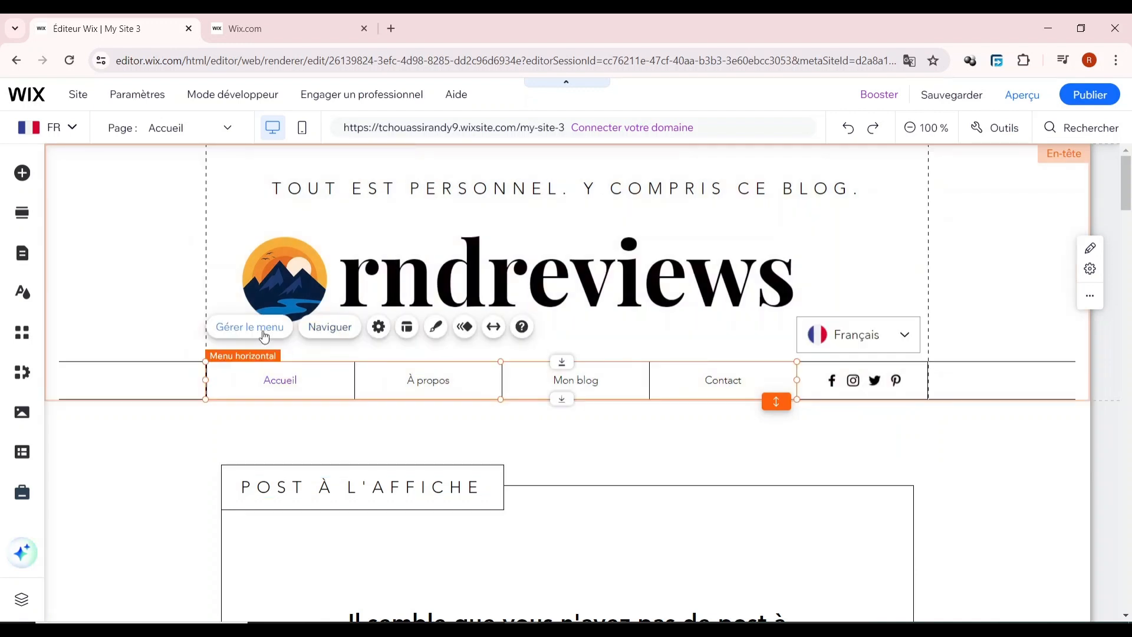
click(264, 327)
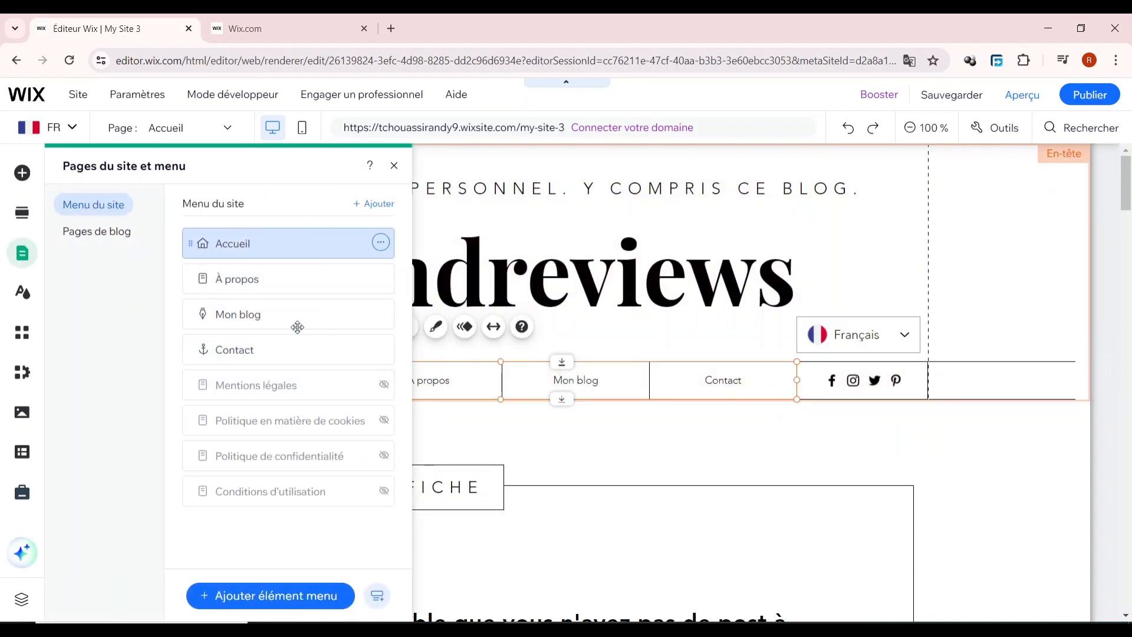
click(293, 604)
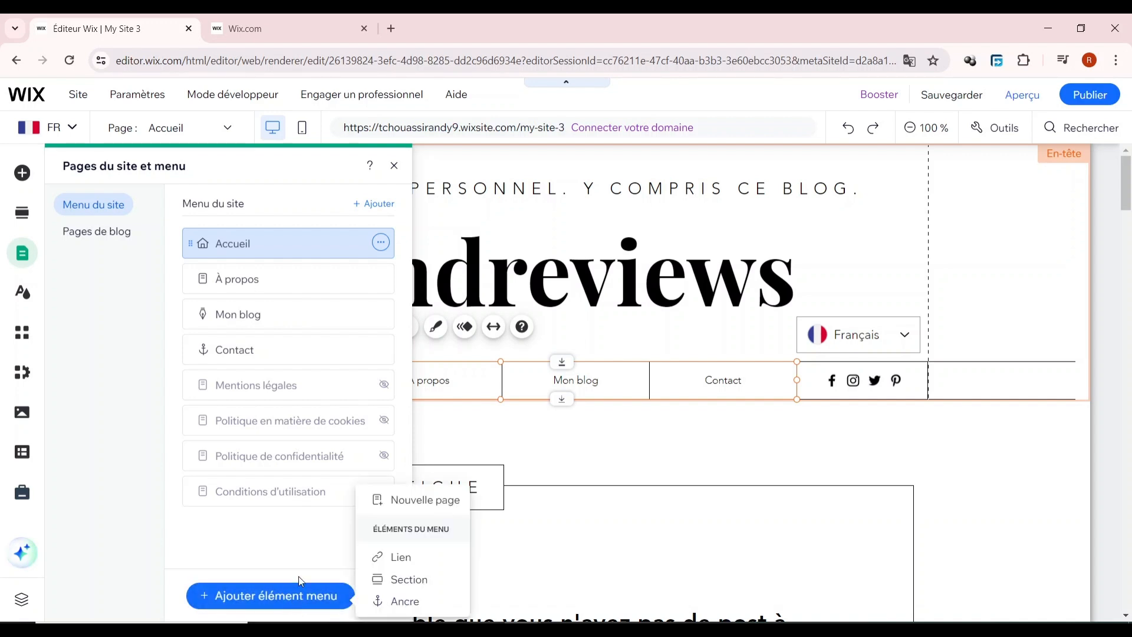
click(416, 507)
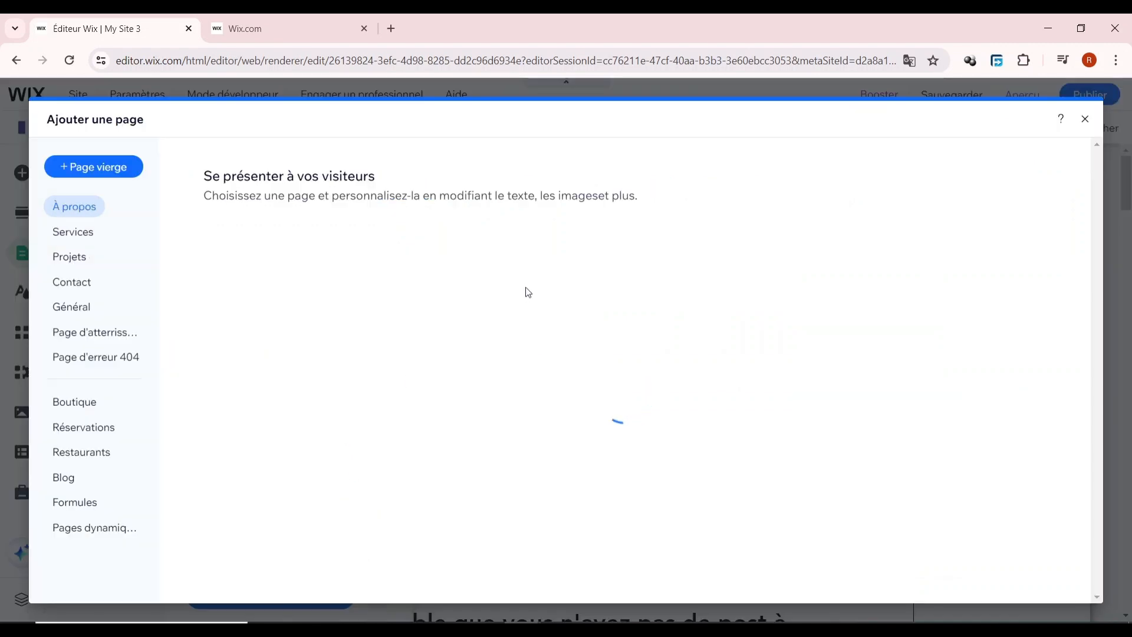
- Examine the ready-made À propos page templates for presenting the site to visitors
scroll(732, 218, down, 3)
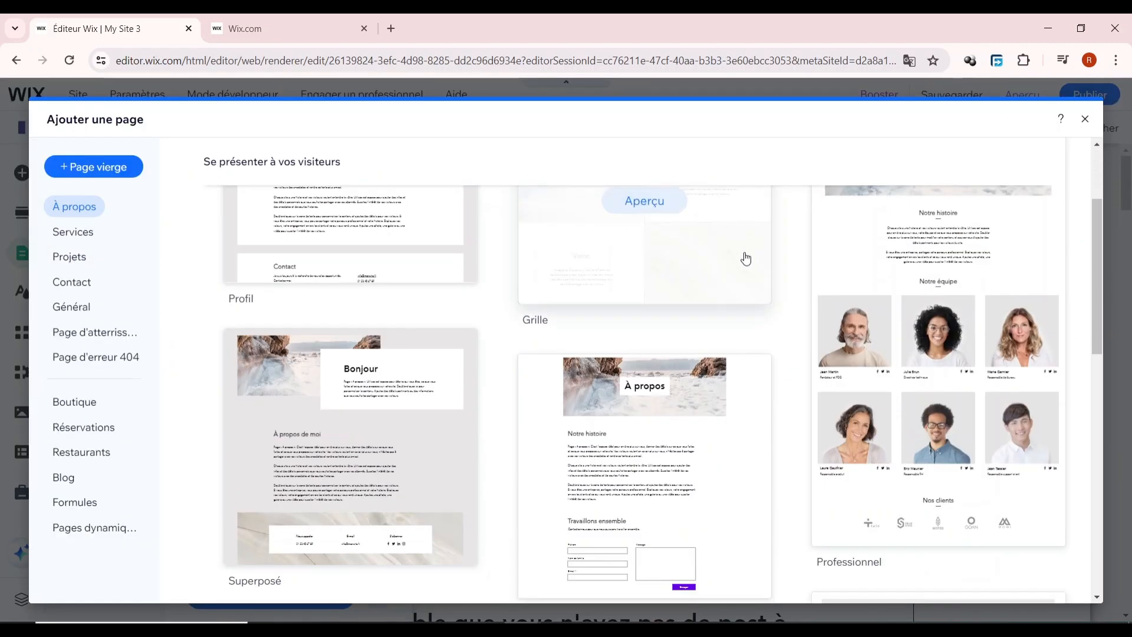
scroll(819, 263, up, 3)
mouse_move(952, 341)
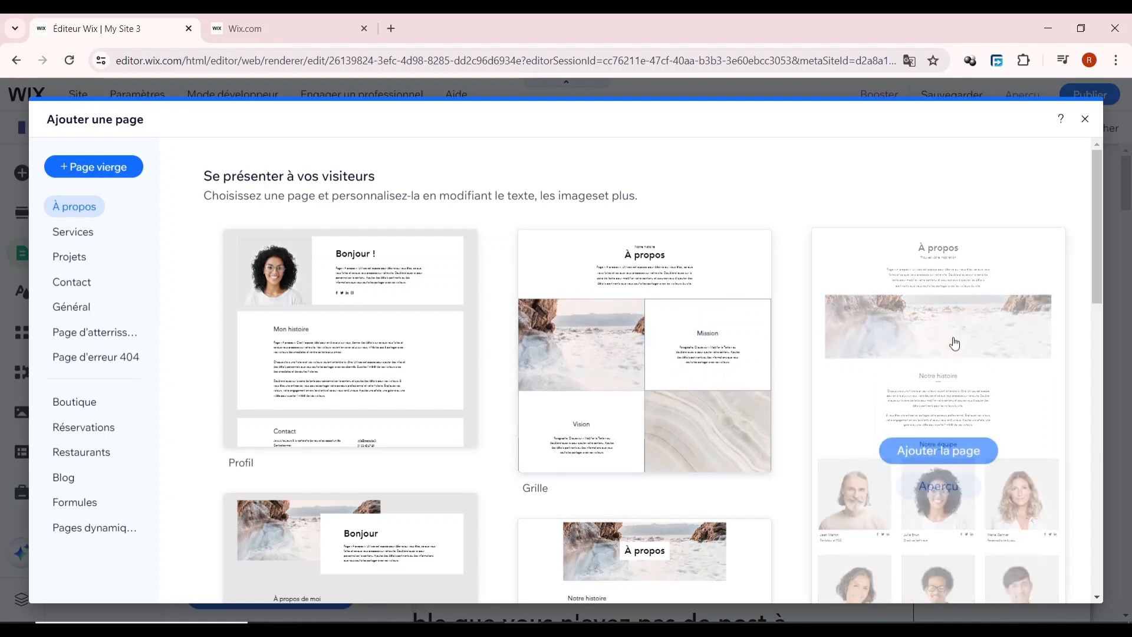
scroll(964, 342, down, 4)
mouse_move(707, 452)
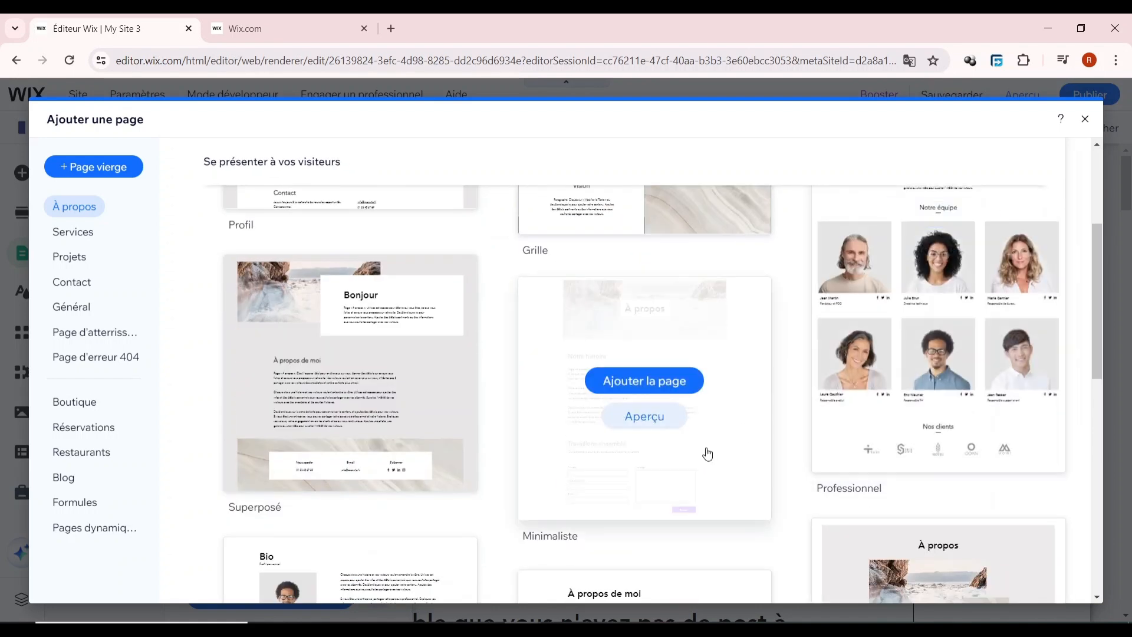
scroll(967, 303, down, 6)
mouse_move(712, 329)
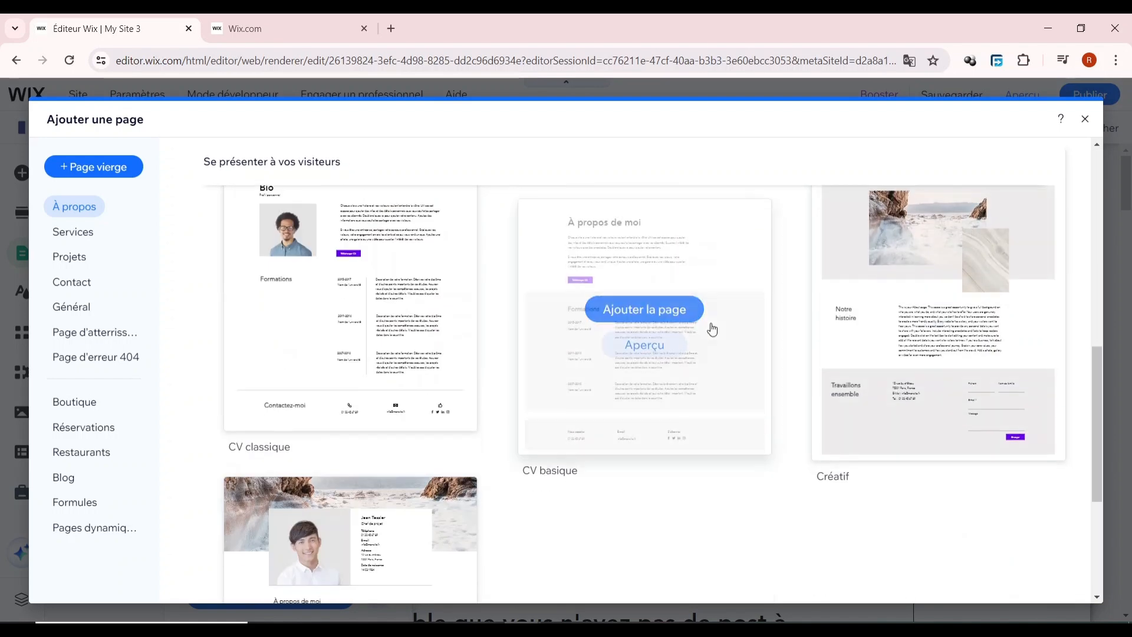
scroll(599, 458, down, 5)
scroll(601, 453, up, 3)
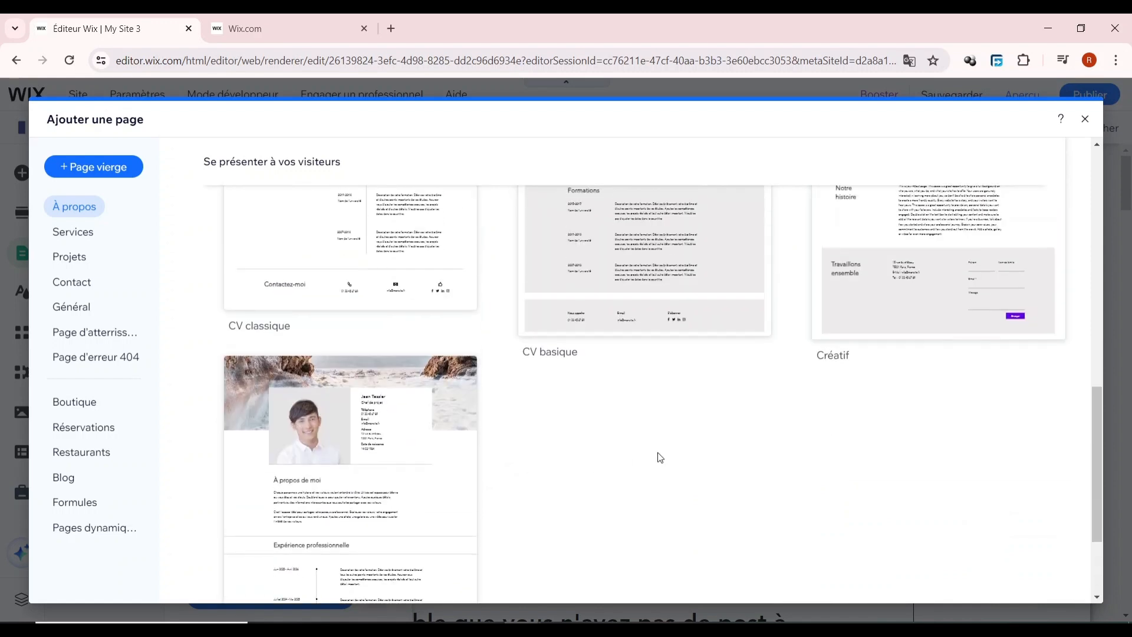
scroll(679, 450, up, 1)
scroll(681, 450, up, 2)
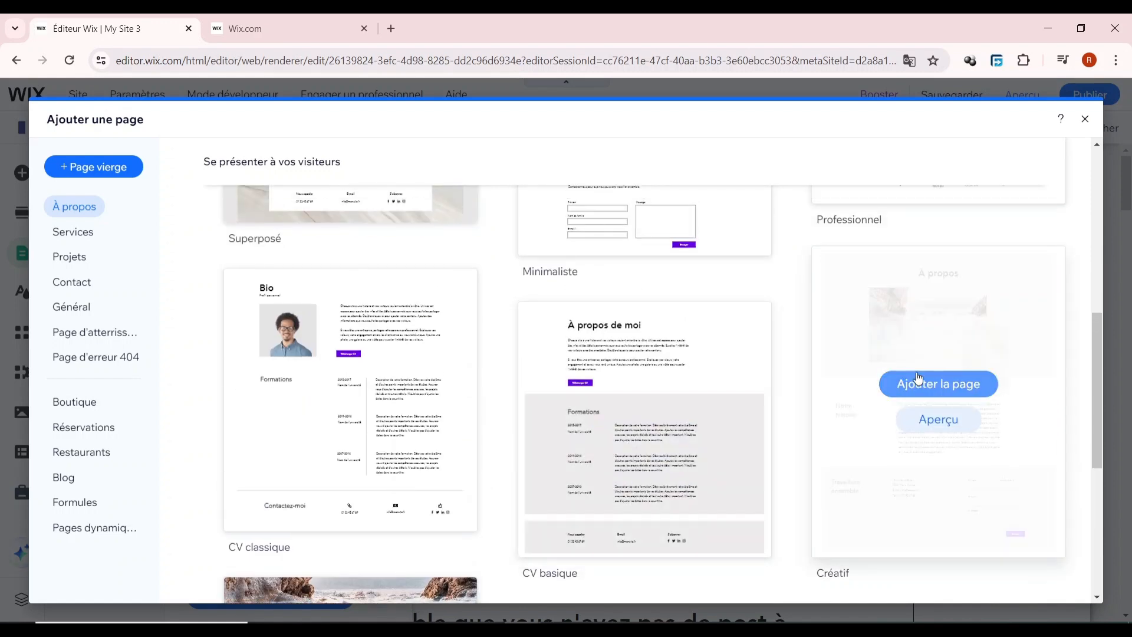
scroll(902, 380, up, 5)
scroll(918, 381, up, 4)
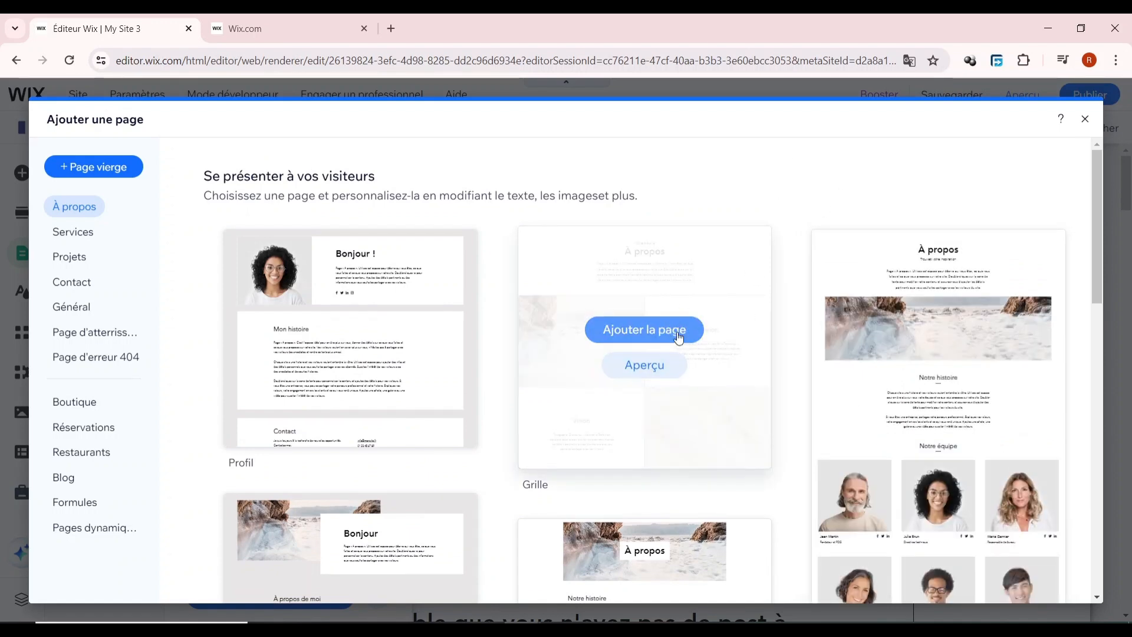
- Add the Grille À propos page to the site and name it "qui somme nous" in the menu
click(678, 335)
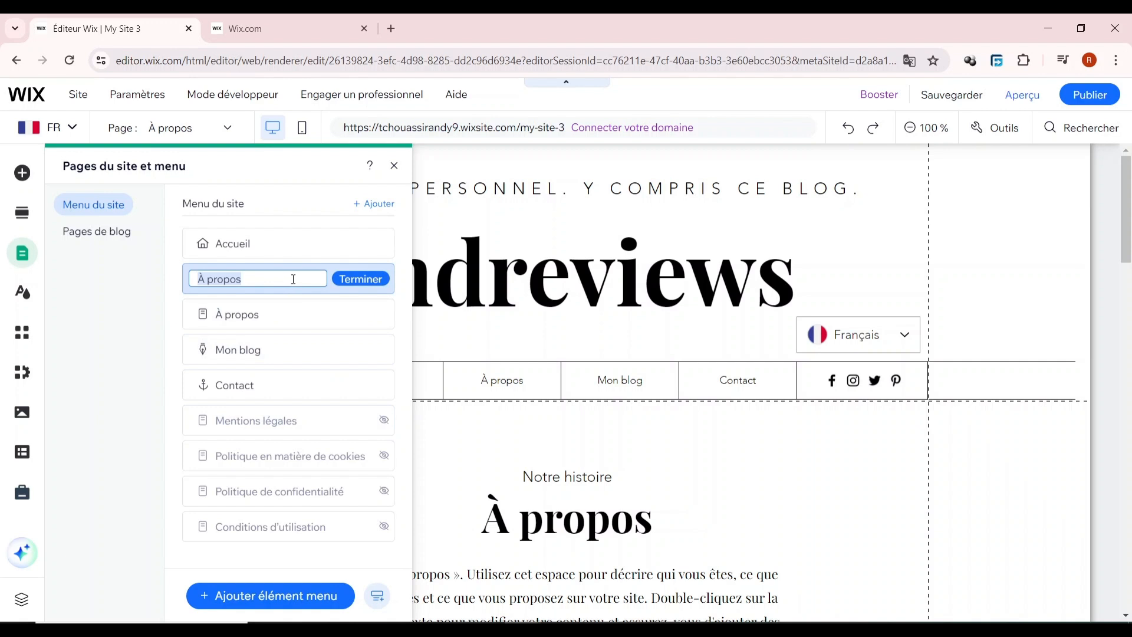
key(BackSpace)
text(qui somme nous)
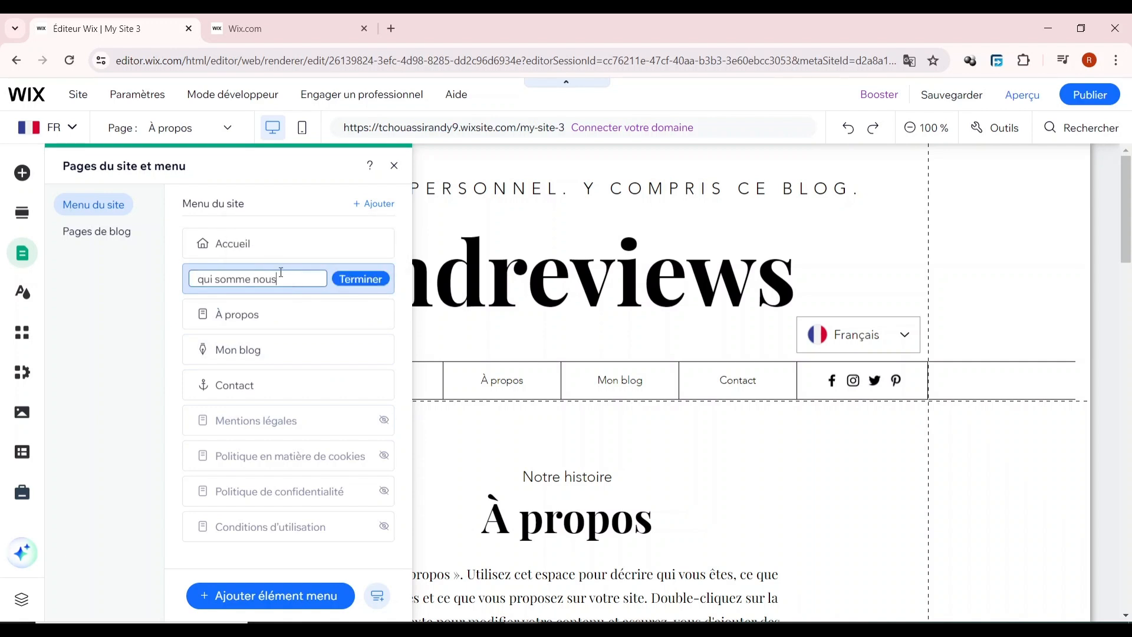
click(352, 280)
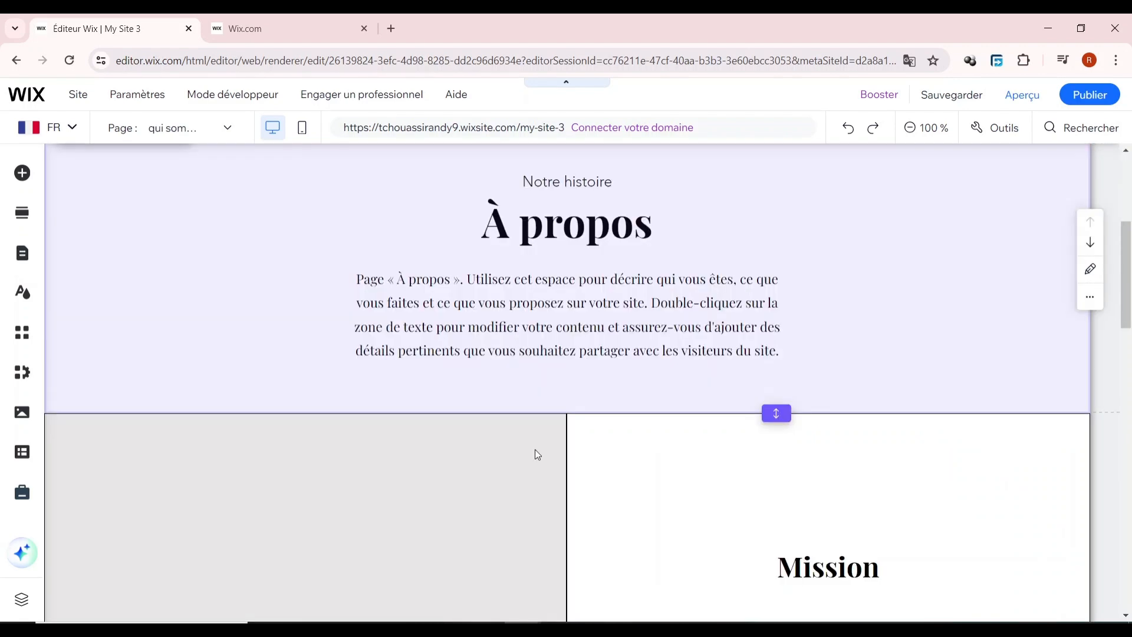
- Replace the "À propos" heading of the new page with "QUI SOMME NOUS"
scroll(537, 453, up, 3)
scroll(592, 418, down, 15)
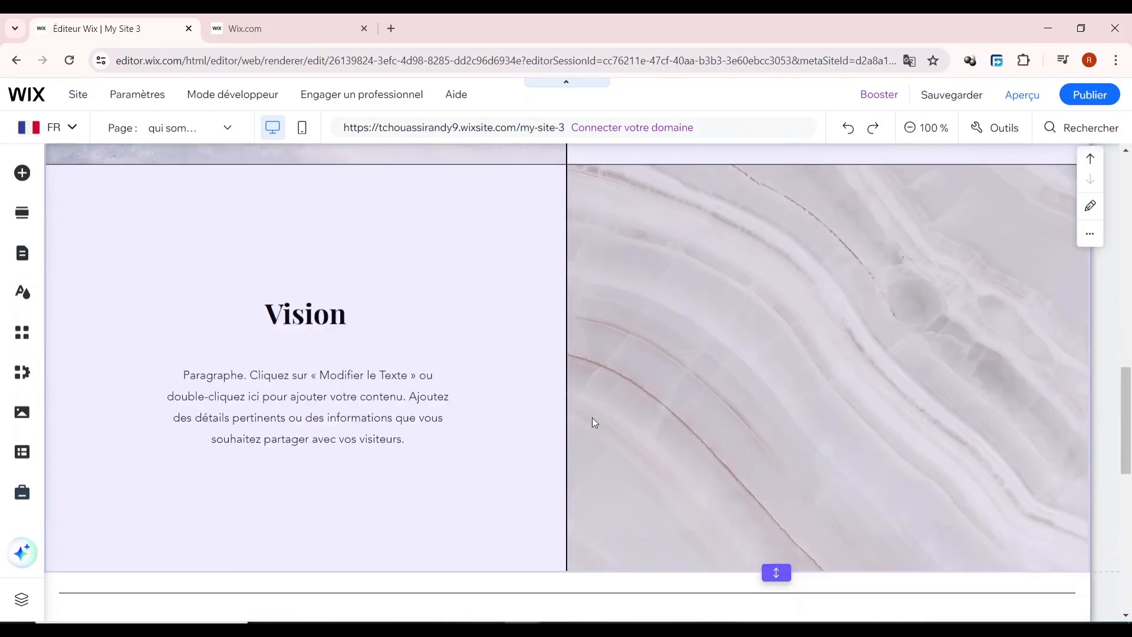
scroll(592, 418, up, 5)
scroll(592, 417, up, 7)
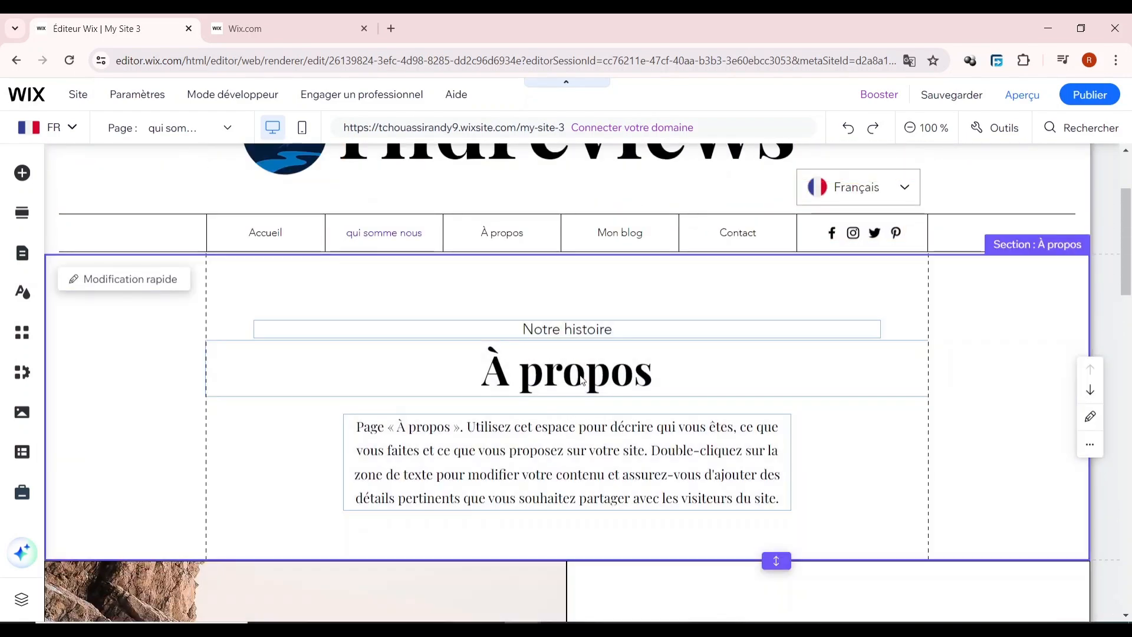
double_click(580, 377)
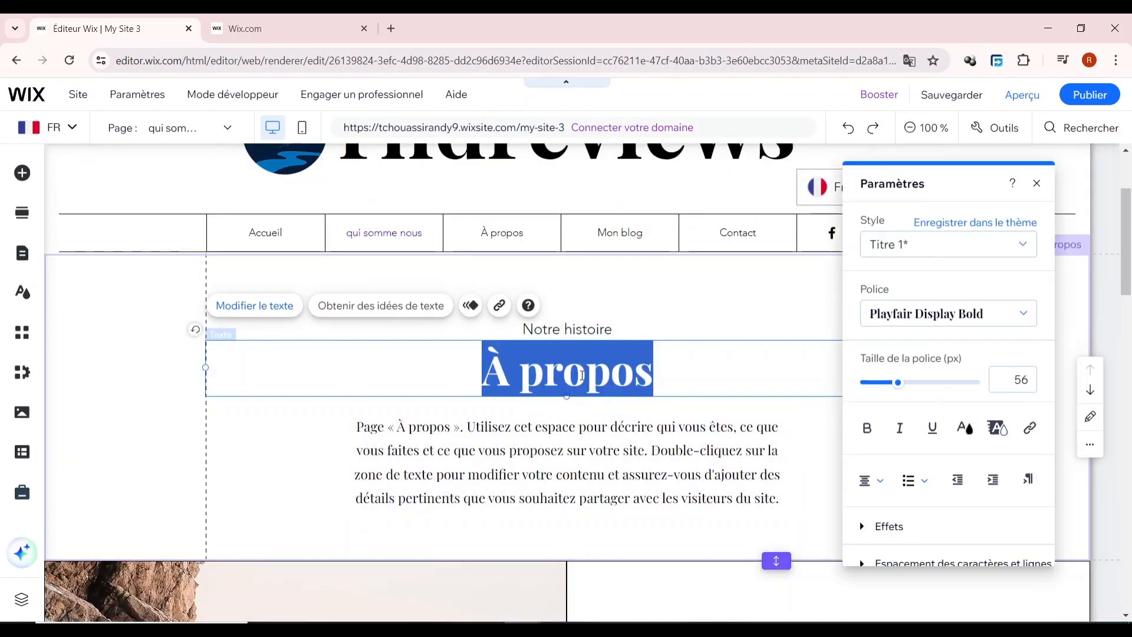
text(q)
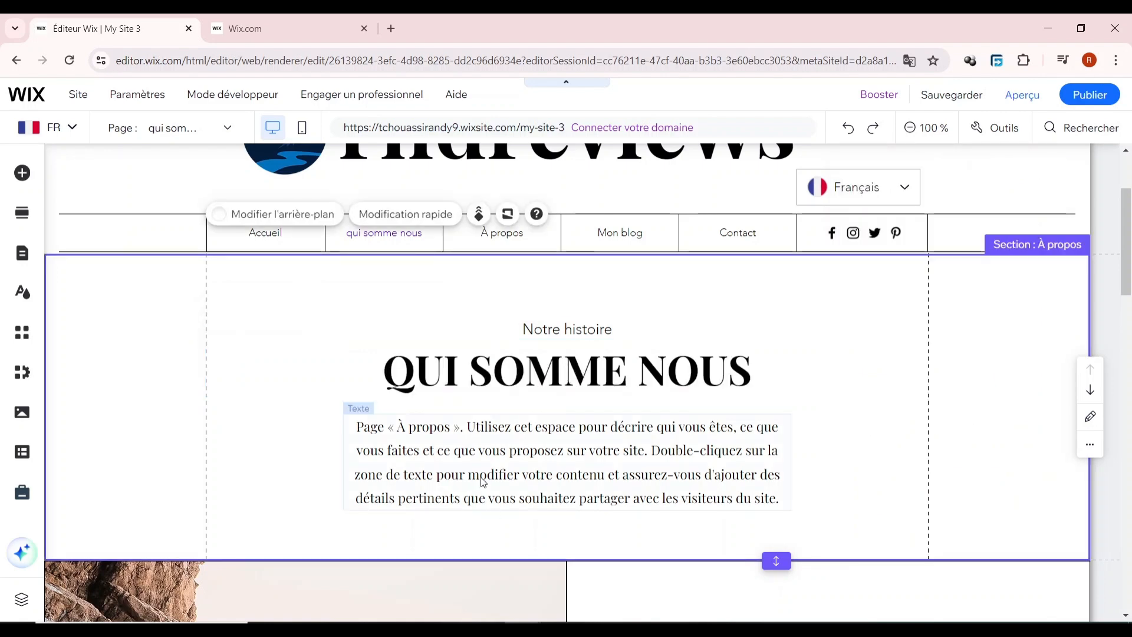
- Open the background image library for the rocky beach image column beside the Mission text
scroll(570, 473, down, 3)
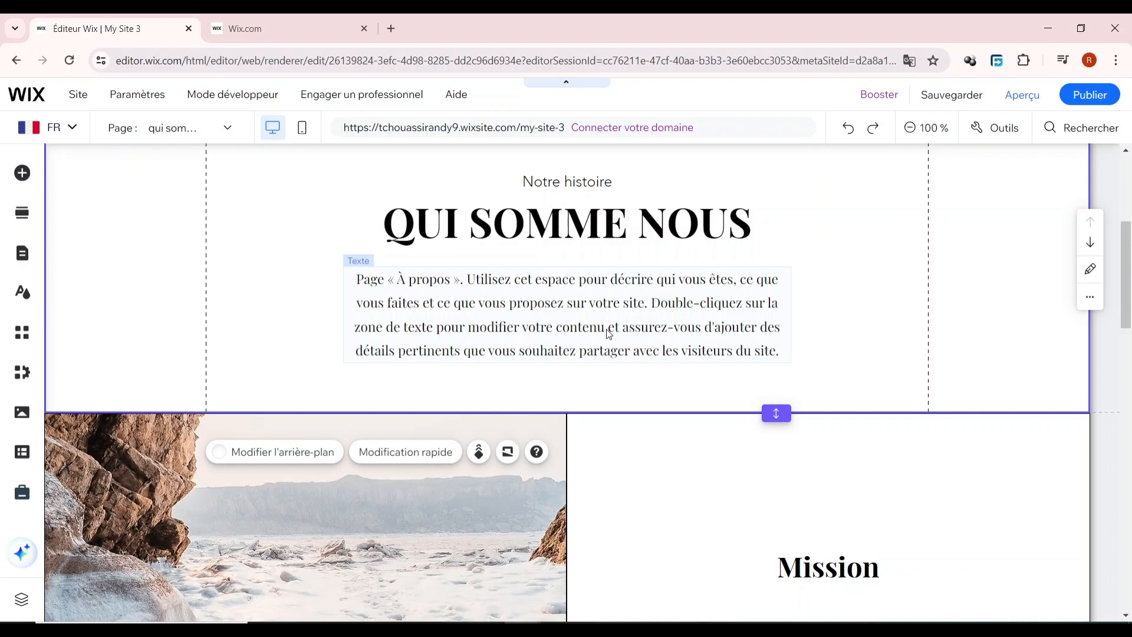
scroll(598, 320, down, 7)
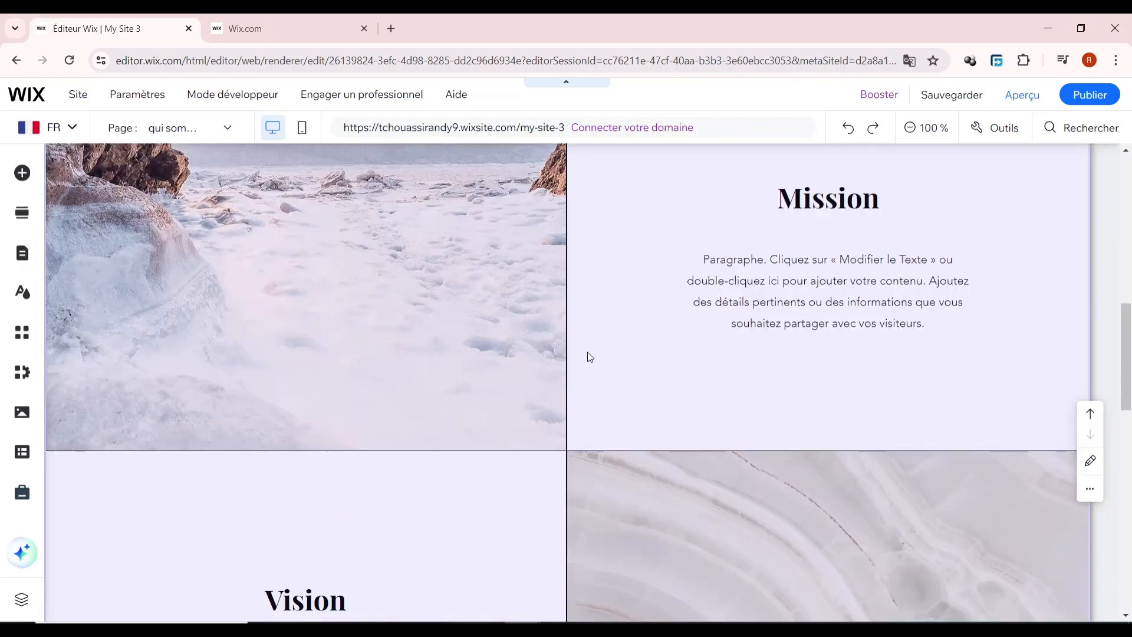
scroll(586, 356, up, 6)
scroll(427, 326, down, 4)
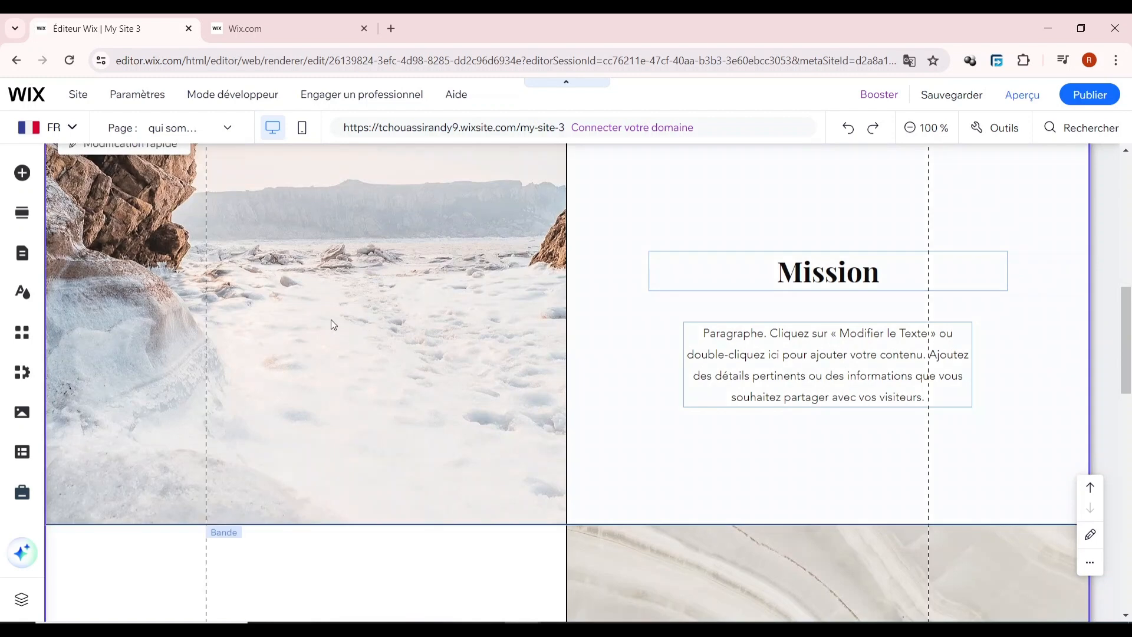
click(333, 324)
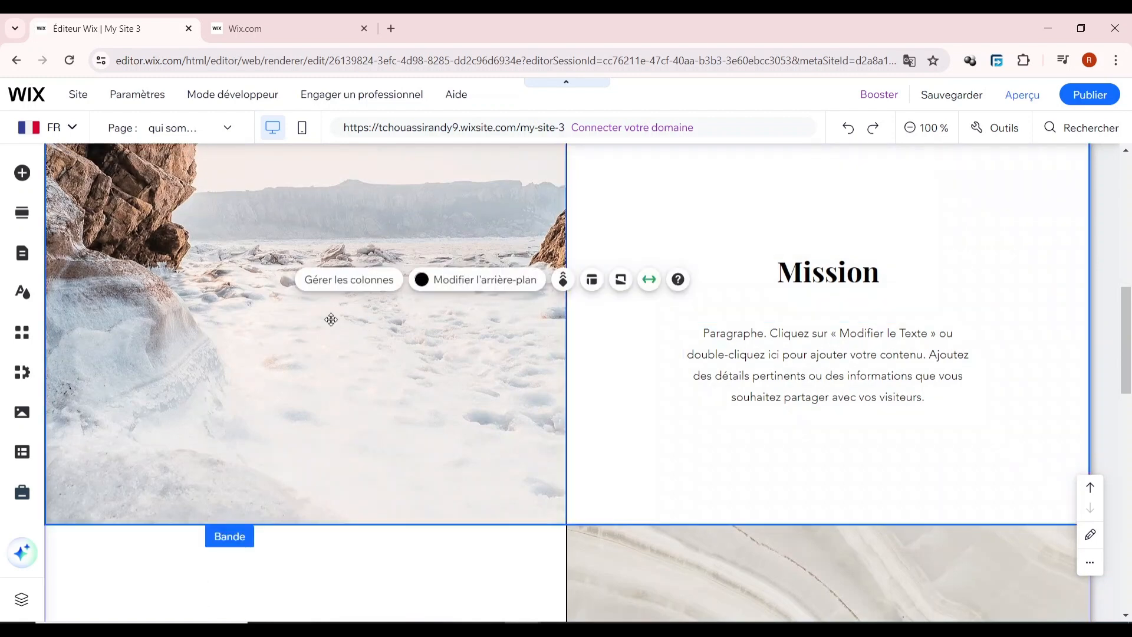
click(367, 368)
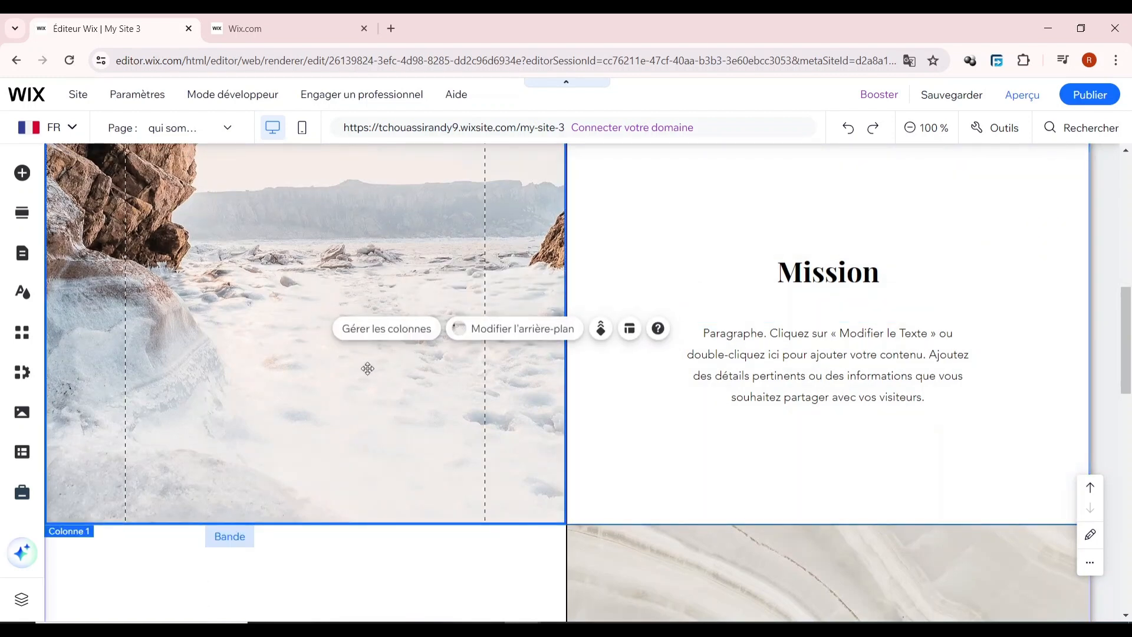
double_click(367, 369)
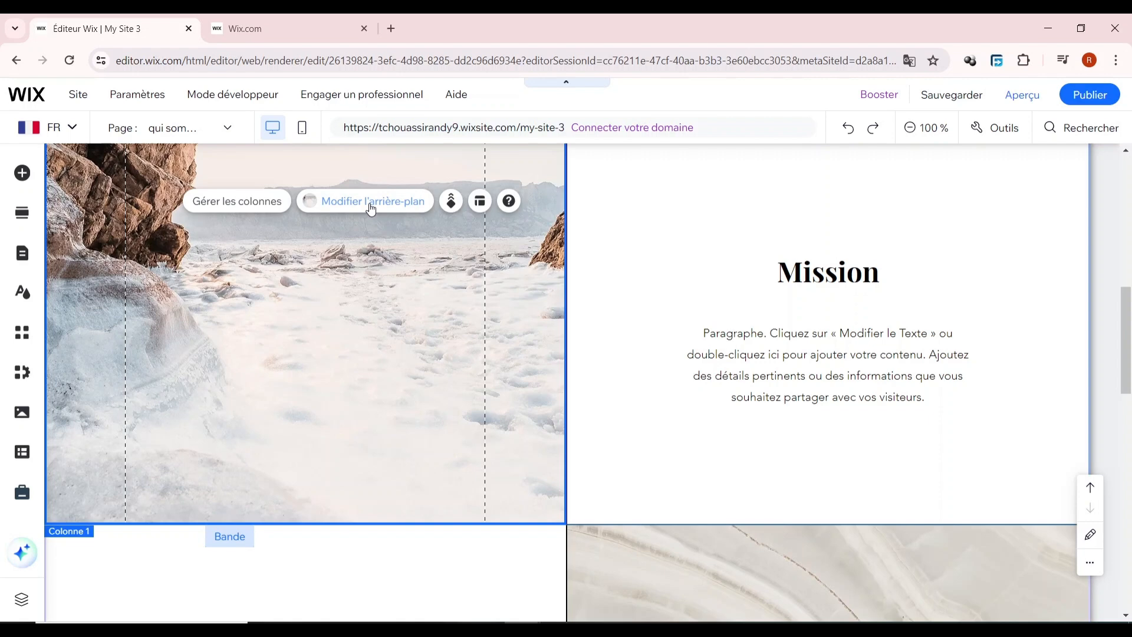
click(370, 202)
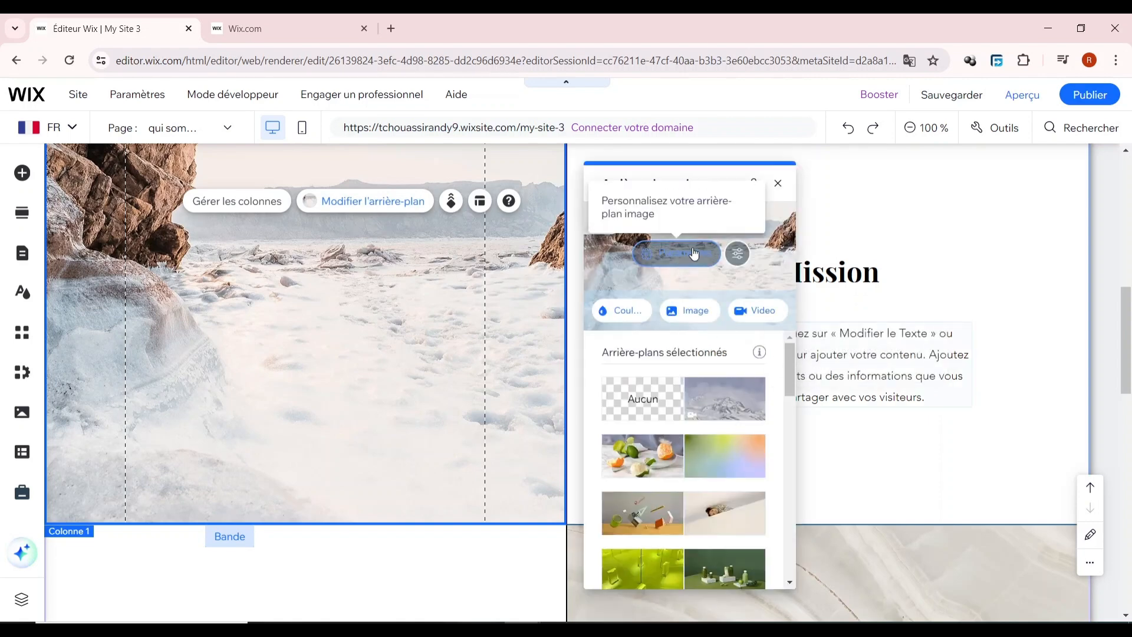
click(663, 313)
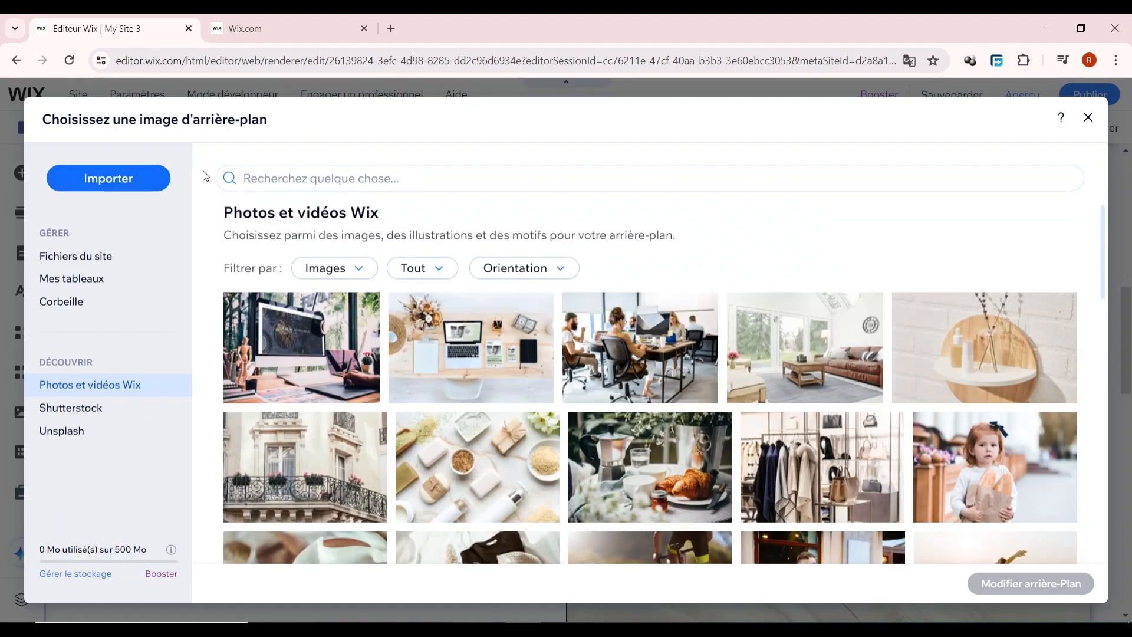
- Search the Unsplash photos for "PAYSAGE"
click(81, 431)
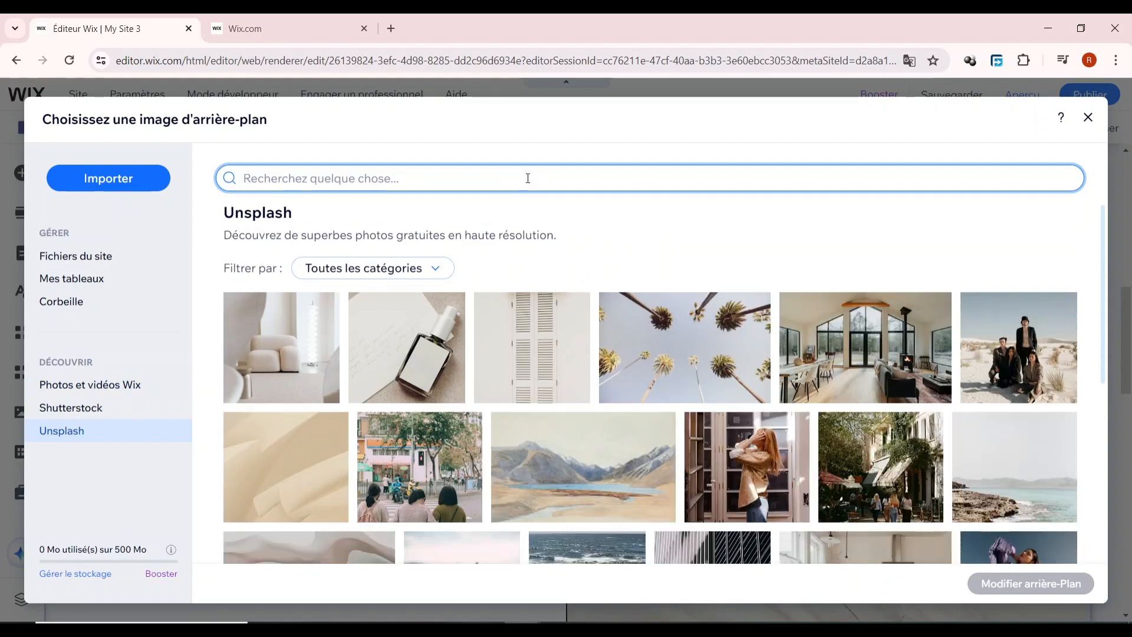
text(P)
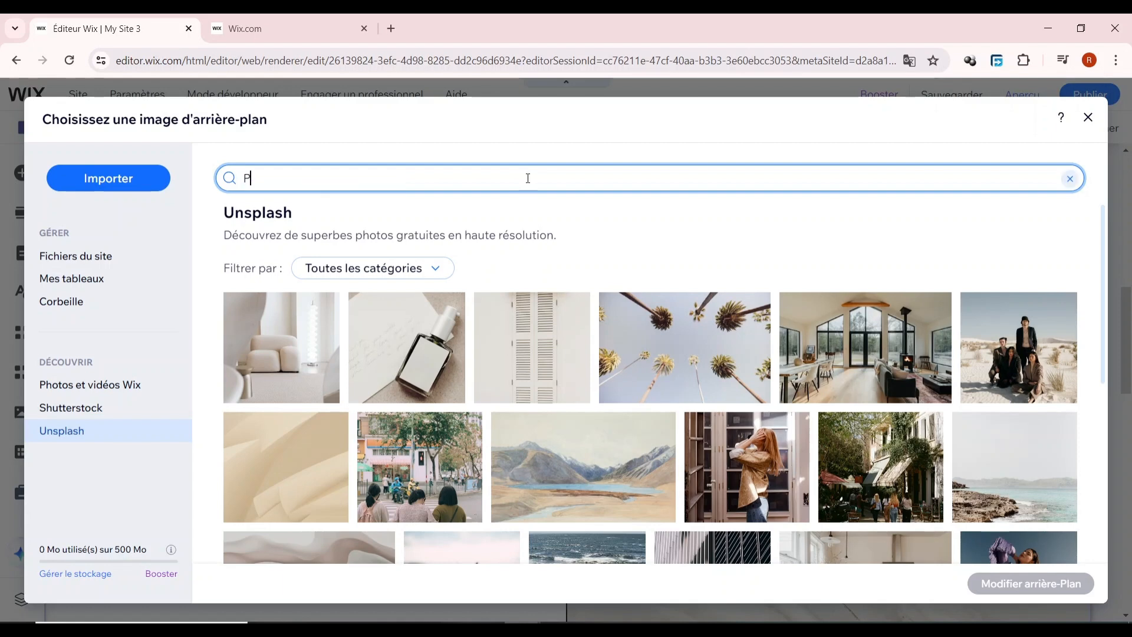
text(AYSAGE)
key(Return)
scroll(820, 430, down, 1)
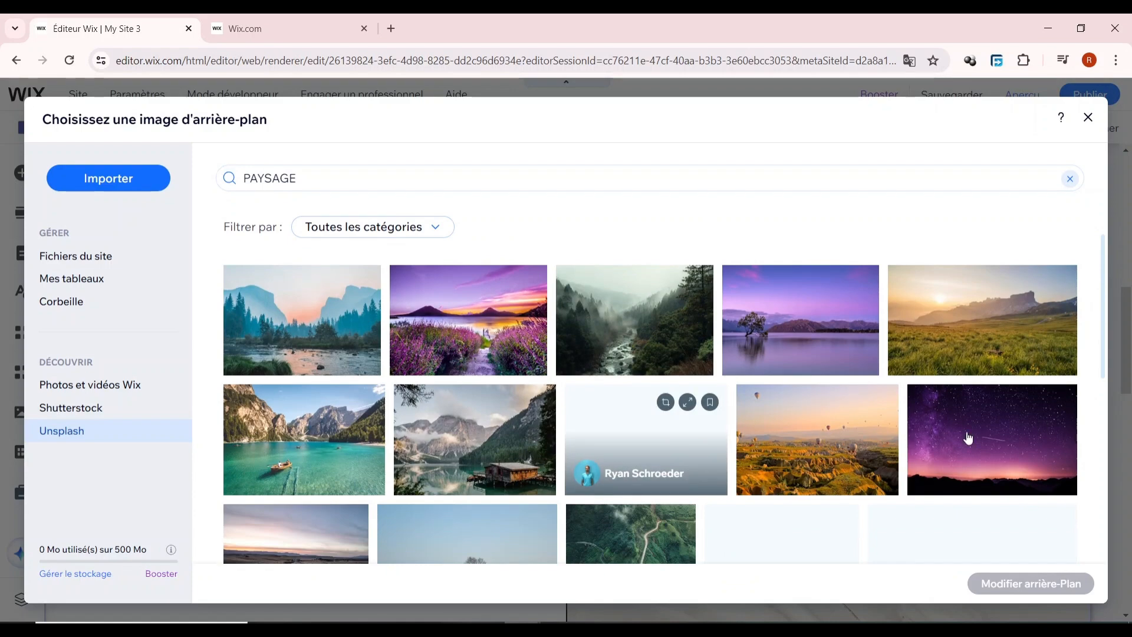
- Apply the photo of blue mountains and forest by a river as the background of the column beside Mission
scroll(967, 437, down, 2)
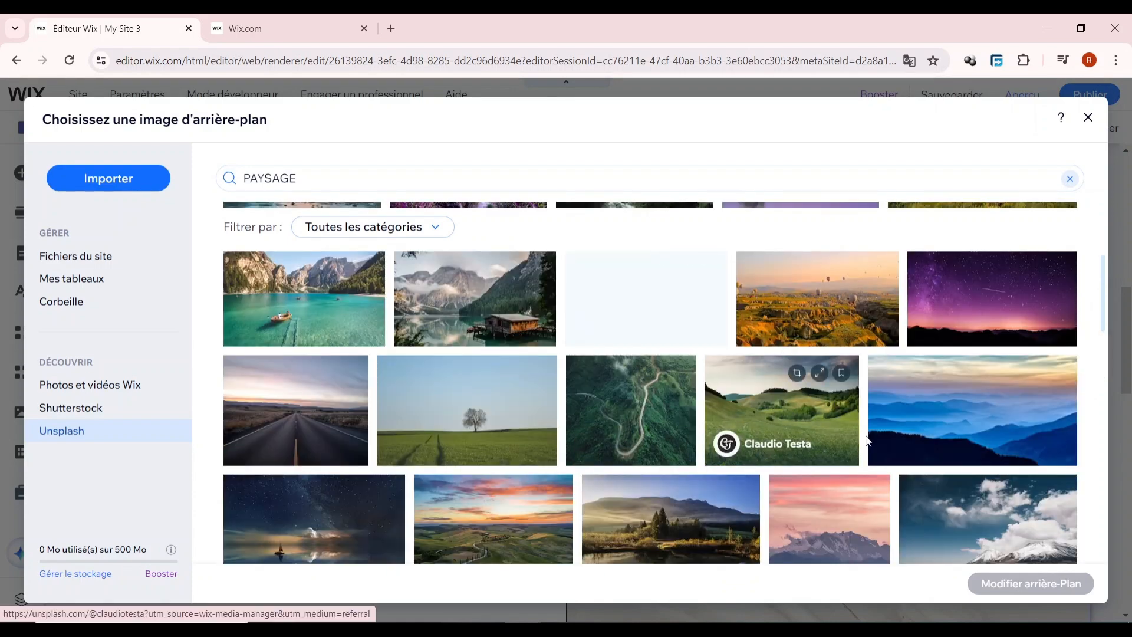
scroll(631, 424, up, 2)
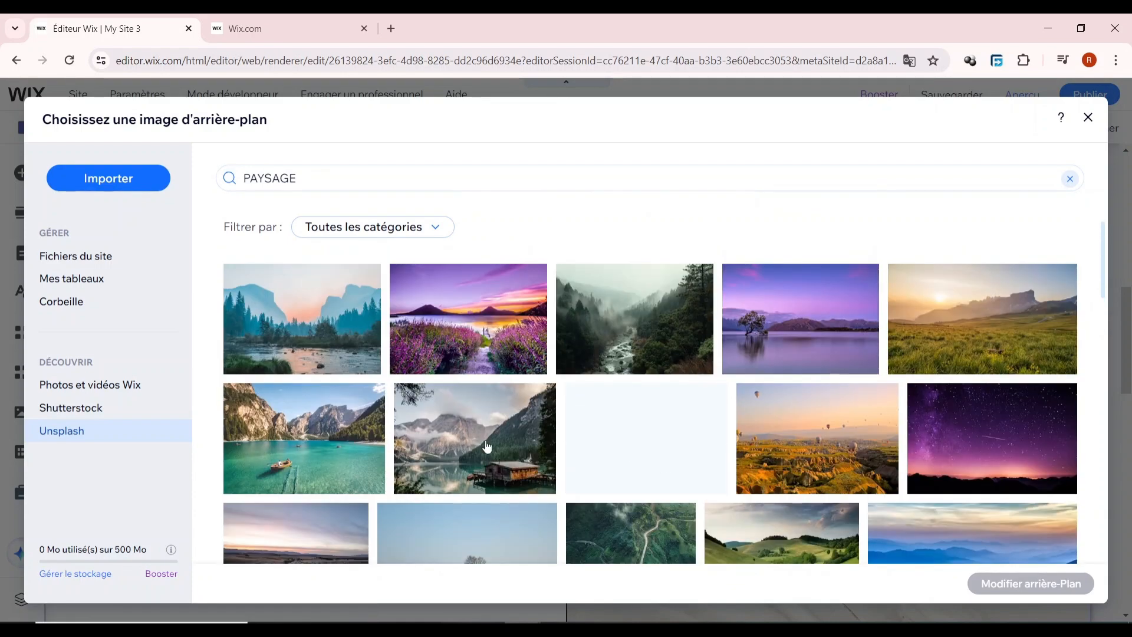
click(308, 316)
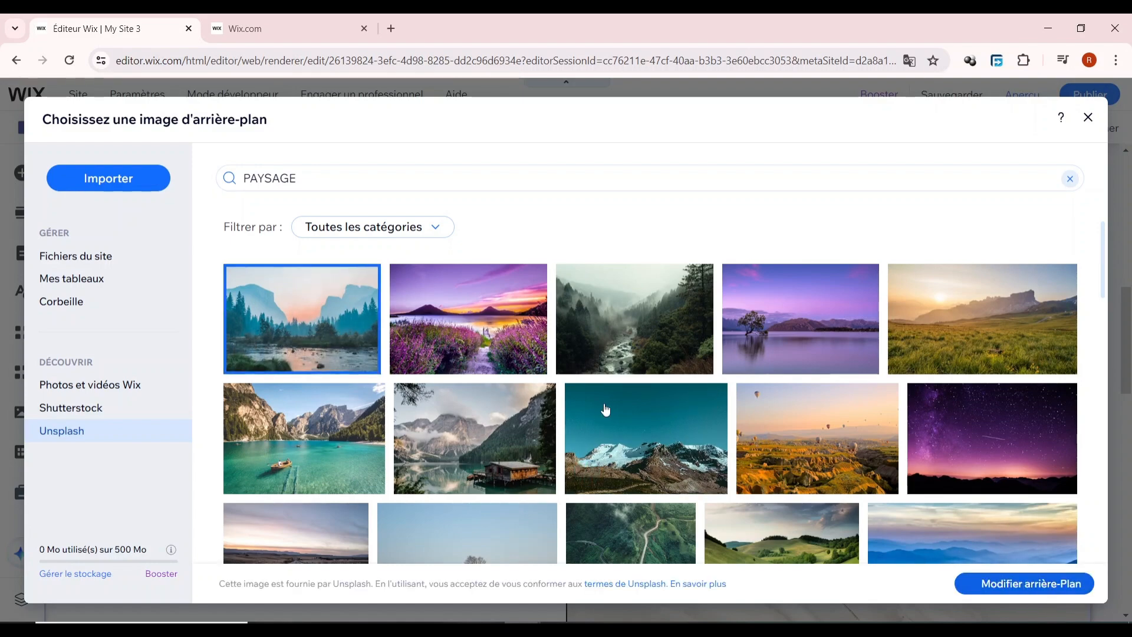
click(966, 583)
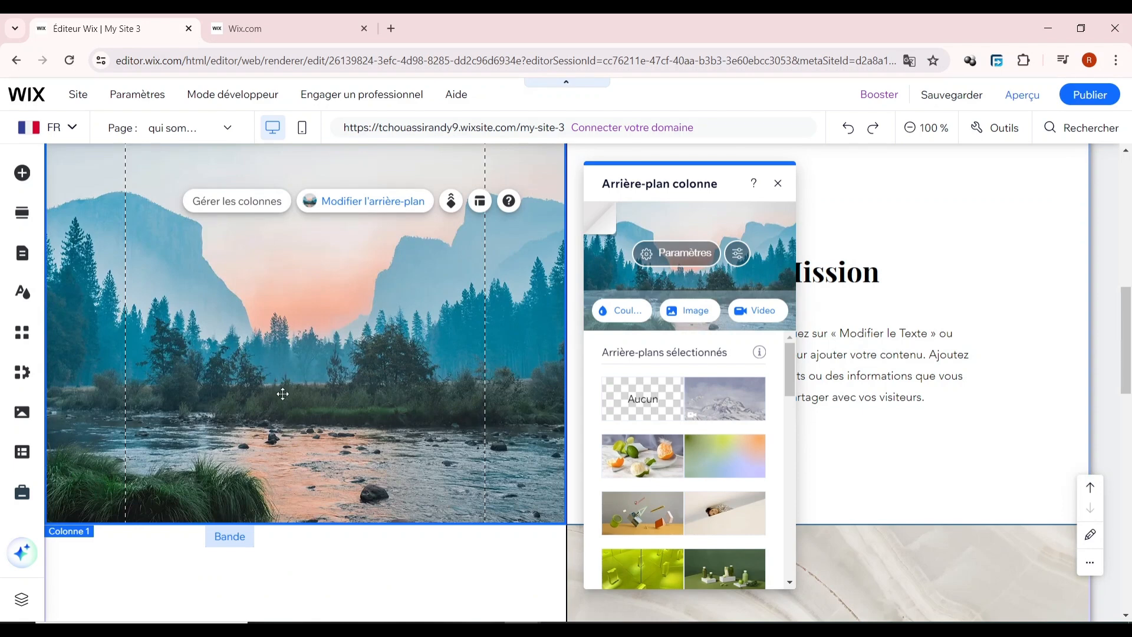
click(439, 563)
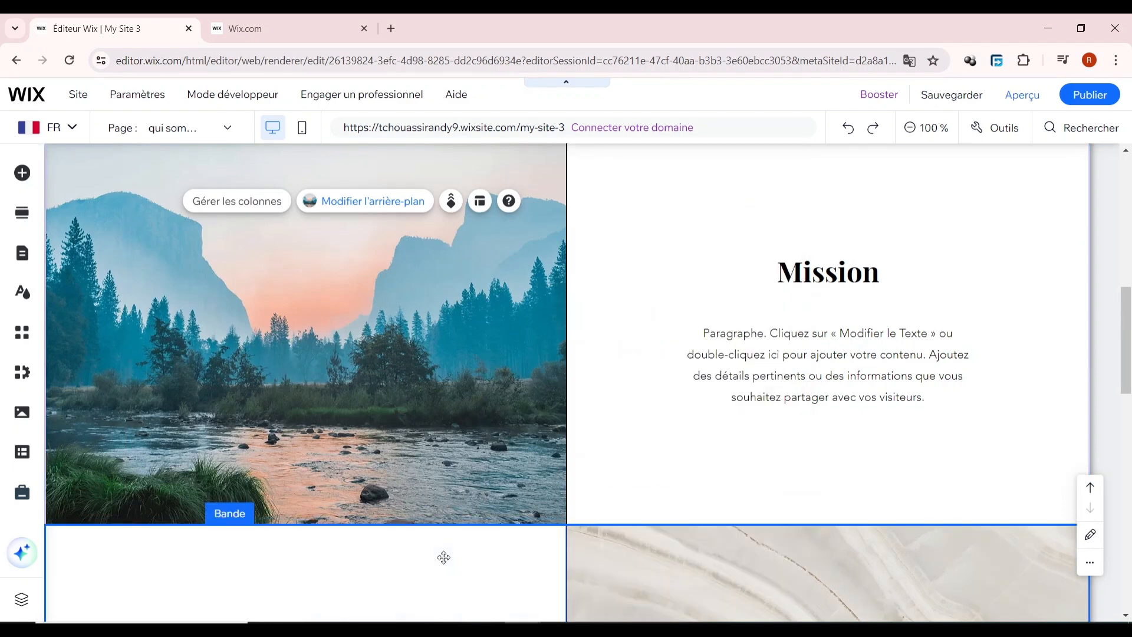
- Examine the editing options of the Mission heading and the Mission and Vision paragraphs
click(866, 277)
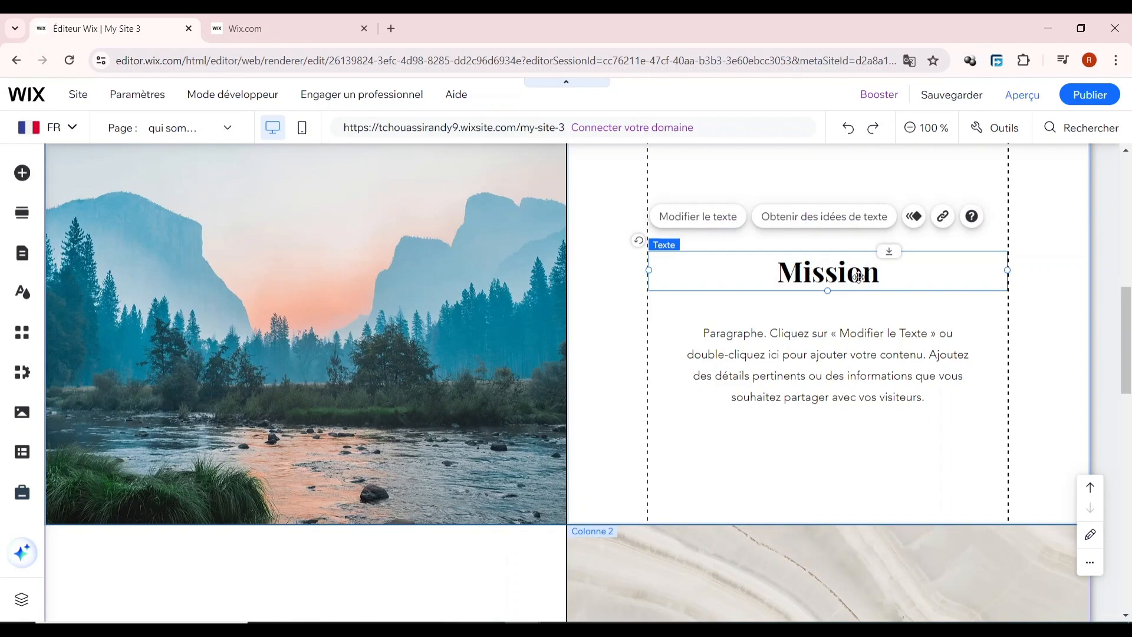
click(785, 357)
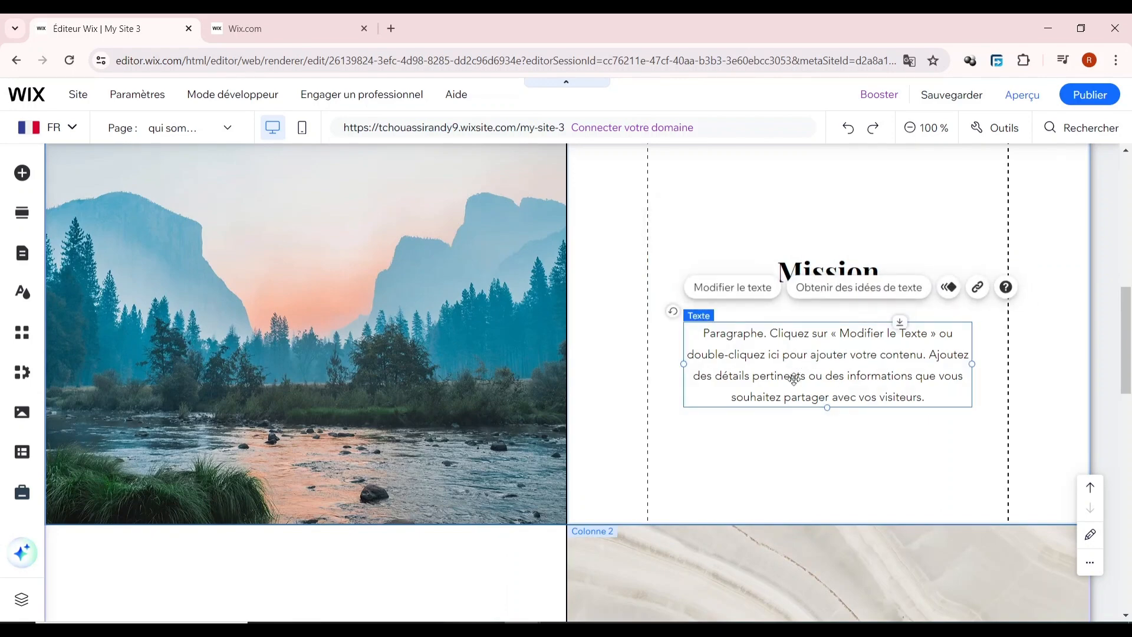
scroll(766, 357, down, 4)
scroll(448, 412, down, 3)
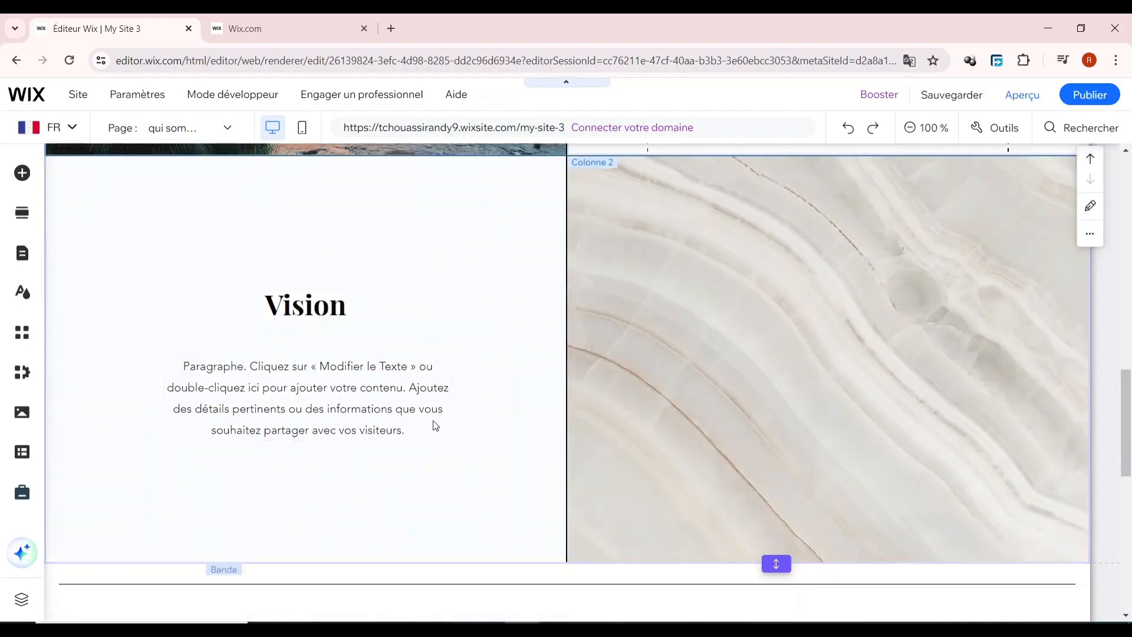
click(317, 386)
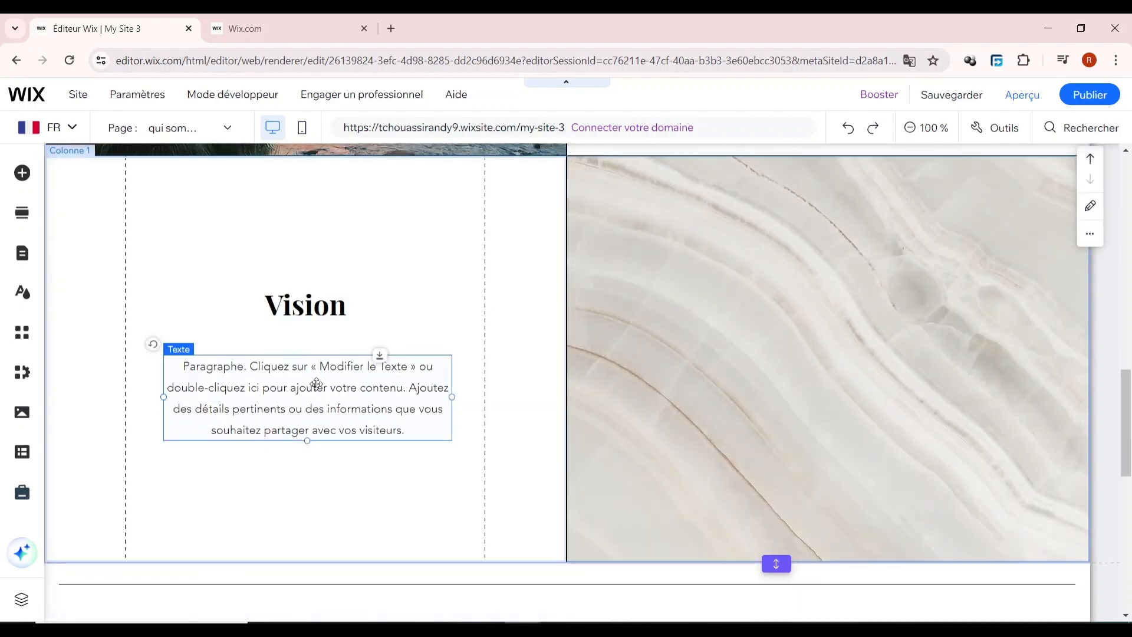
double_click(354, 370)
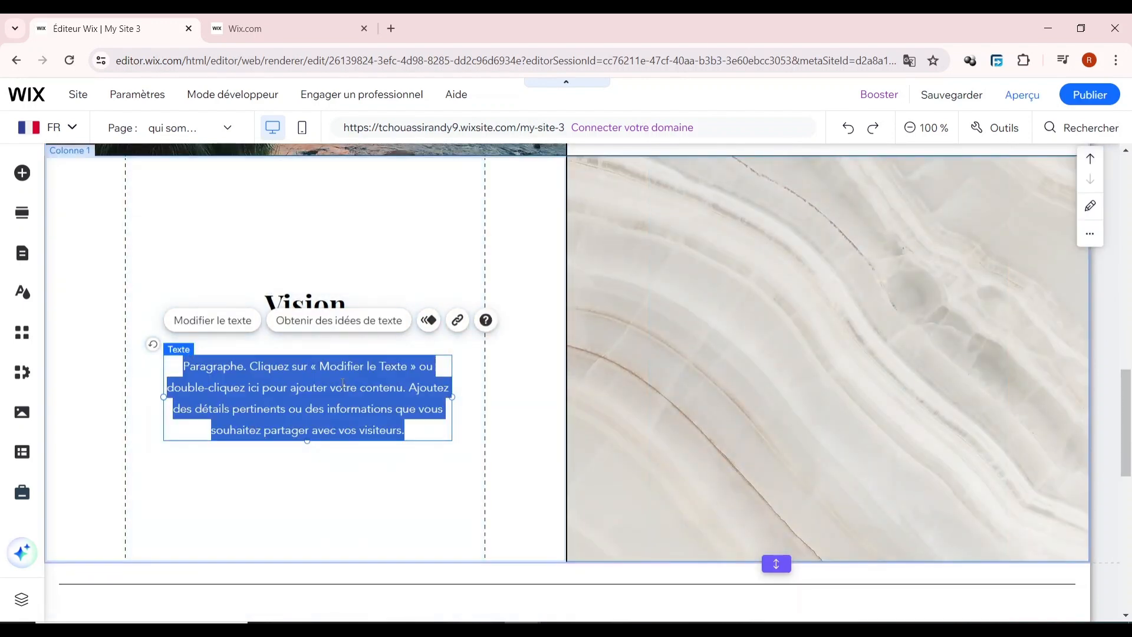
click(370, 502)
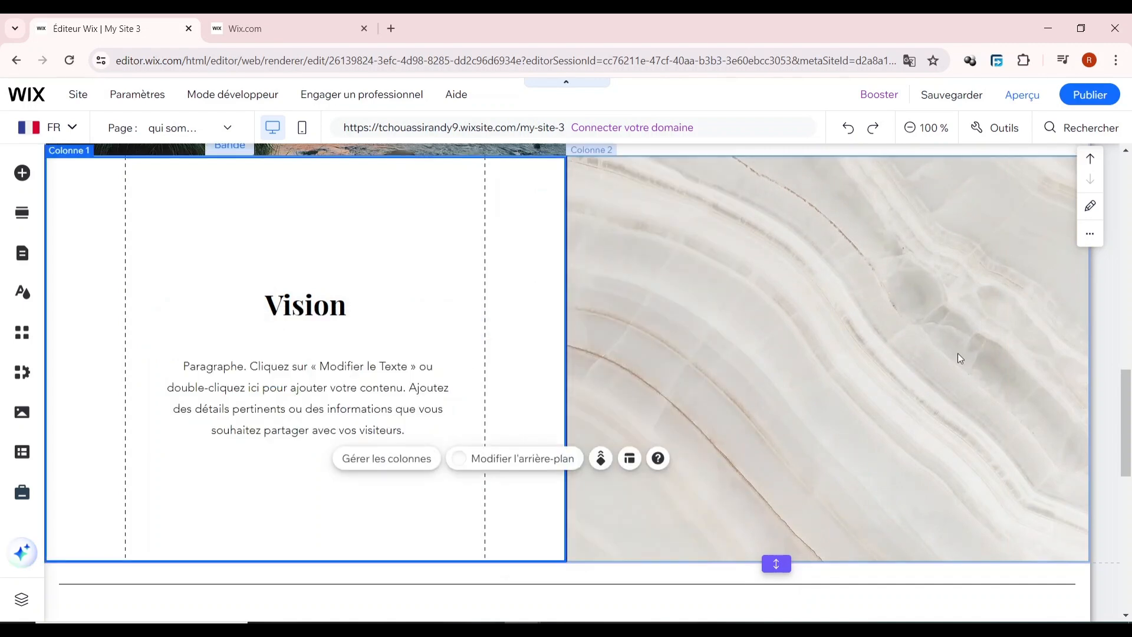
- Examine the marble image column beside Vision and the footer with its contact form
click(857, 387)
scroll(857, 389, up, 4)
scroll(857, 395, down, 6)
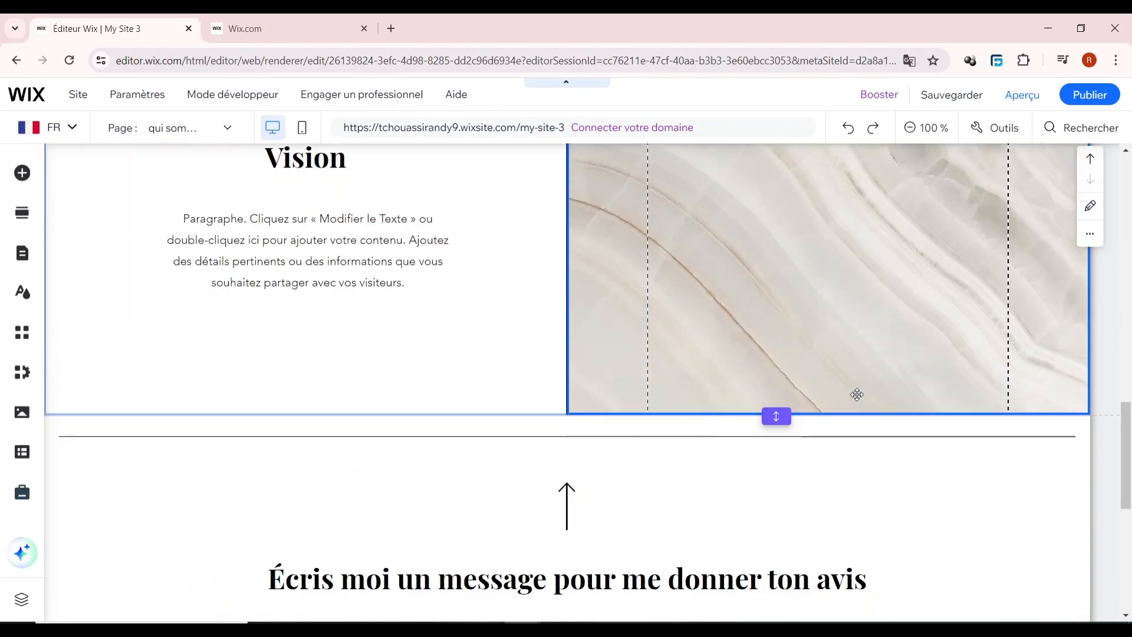
scroll(805, 278, up, 3)
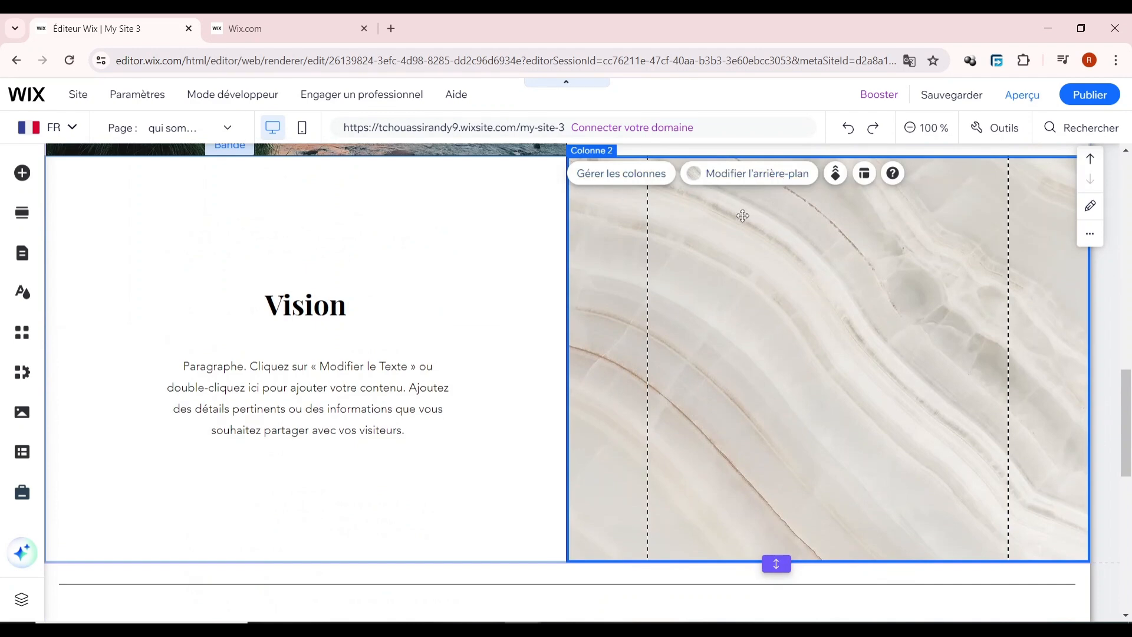
scroll(719, 283, down, 7)
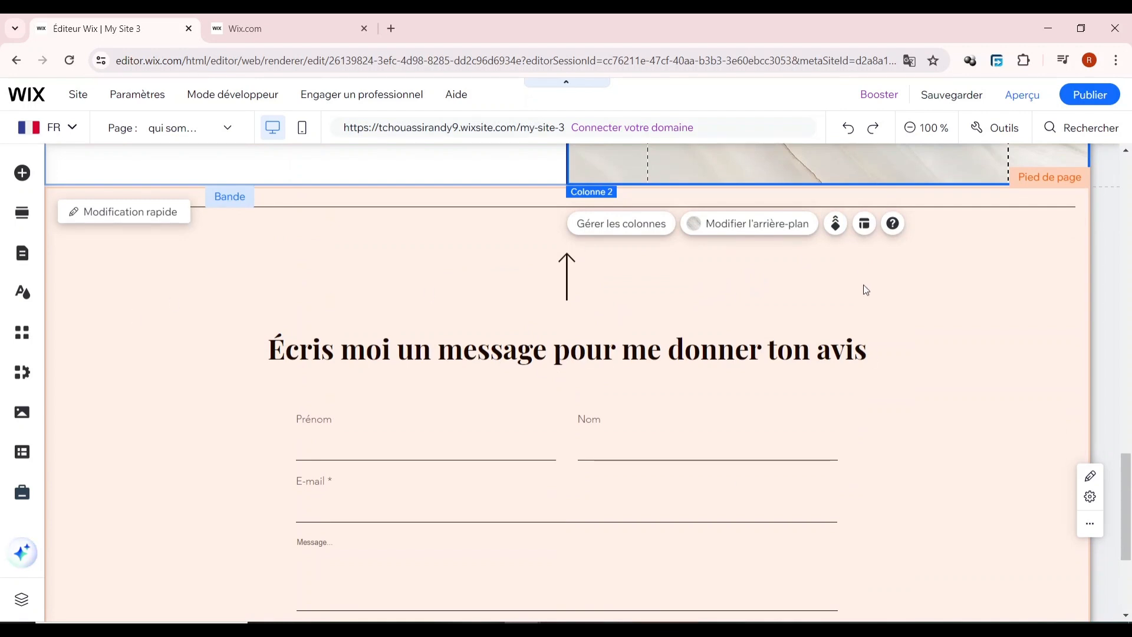
click(824, 292)
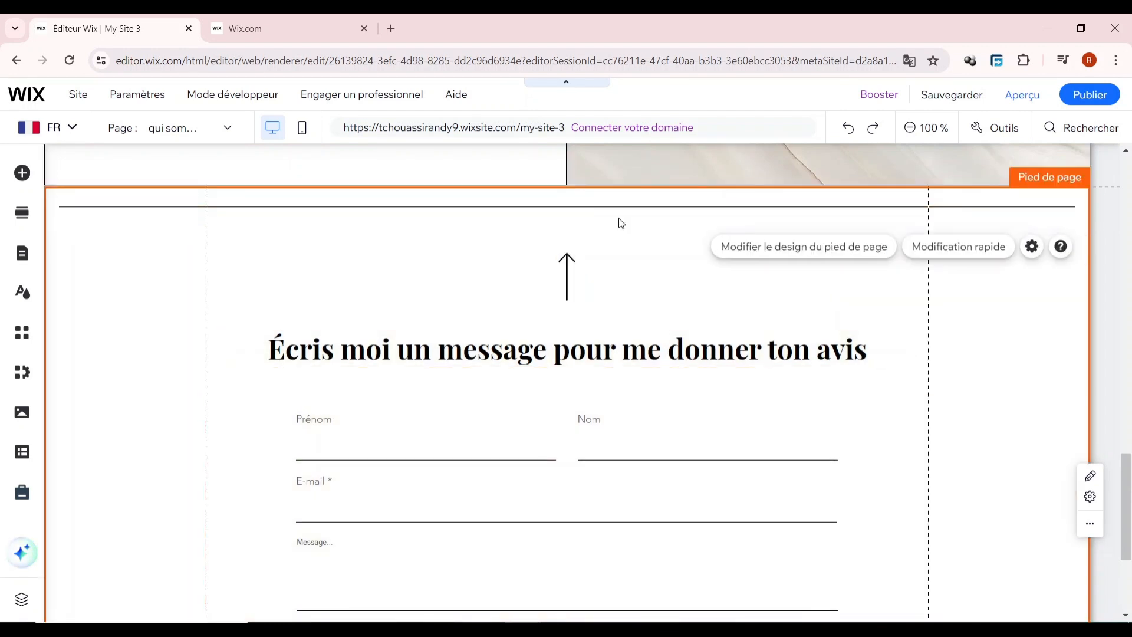
scroll(821, 300, down, 1)
key(Delete)
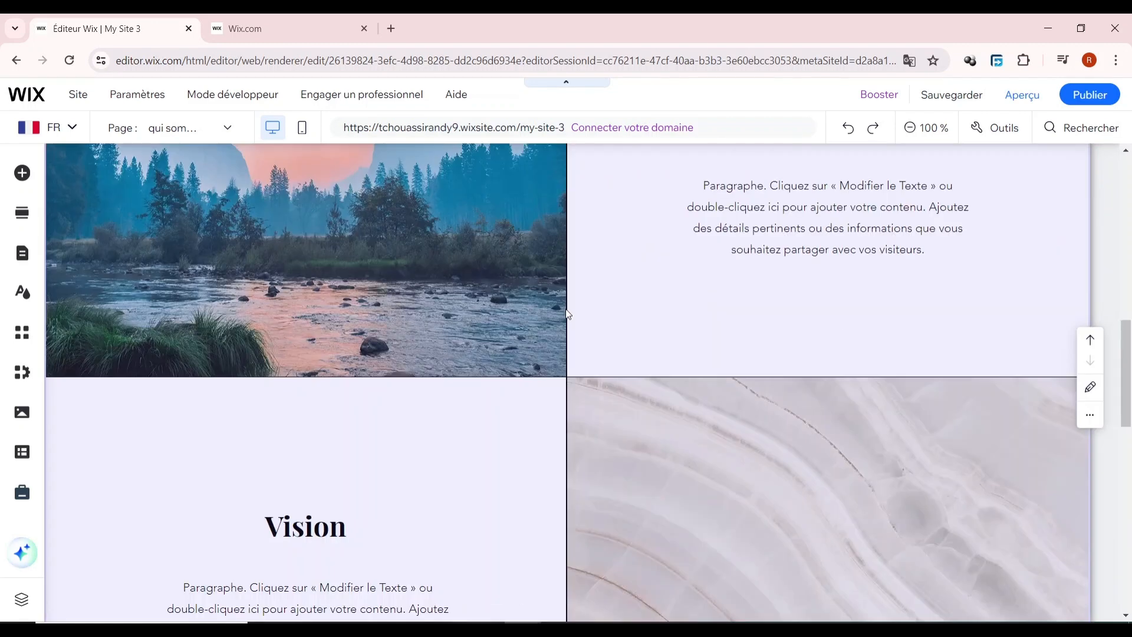
- Add the Galerie section titled "Galerie d'images" with its captioned image grid between the Vision section and the footer
scroll(569, 317, down, 7)
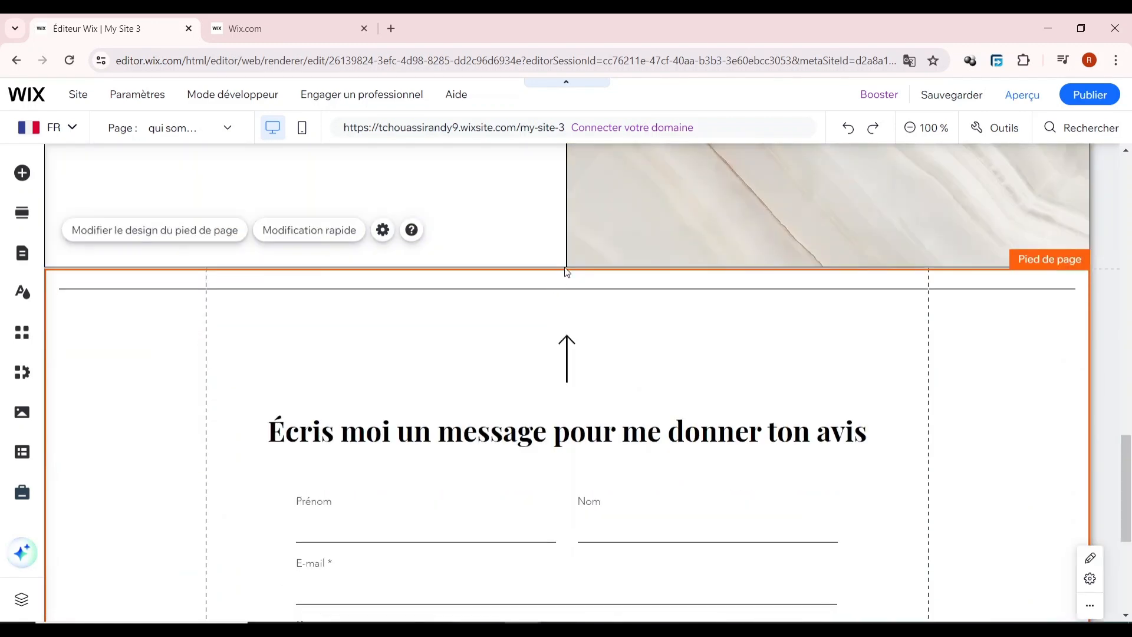
mouse_move(571, 277)
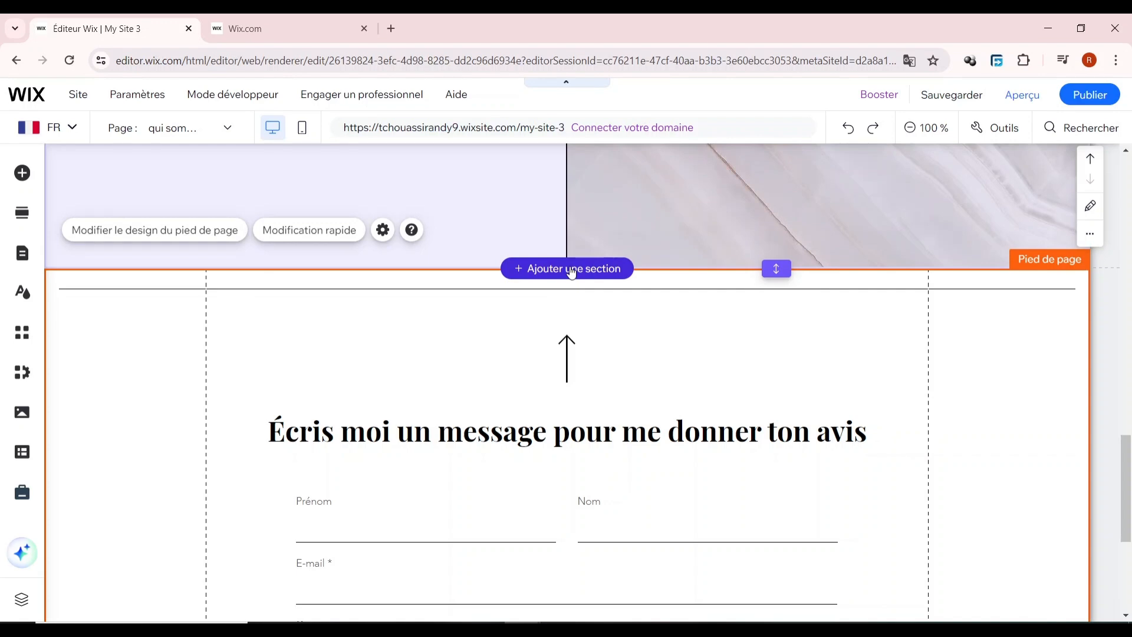
click(571, 269)
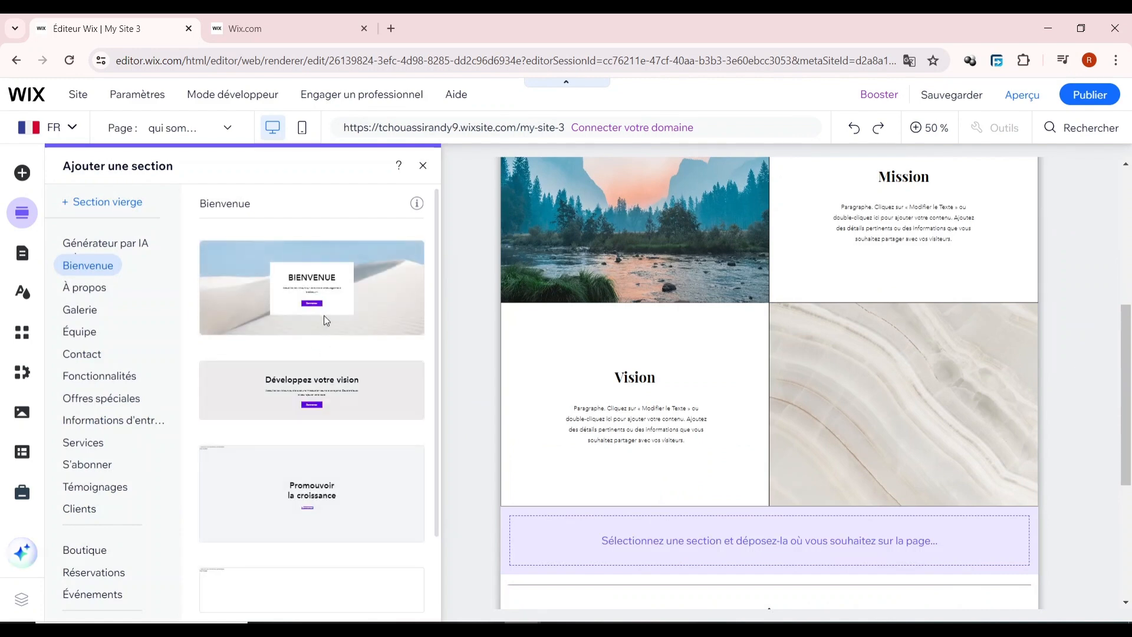
scroll(324, 320, down, 2)
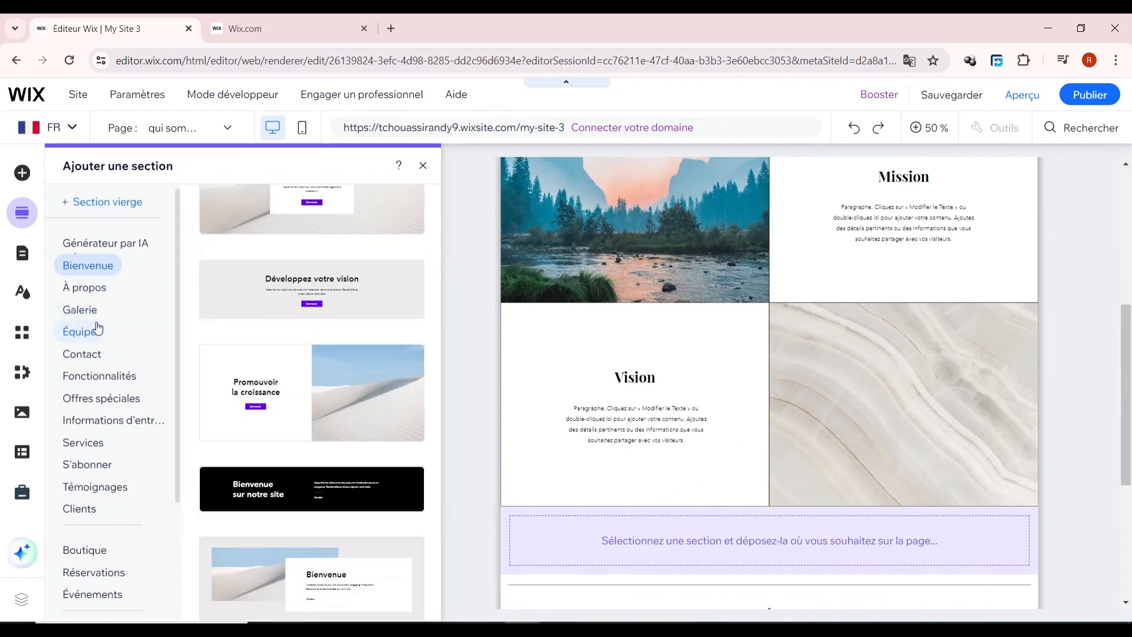
click(94, 315)
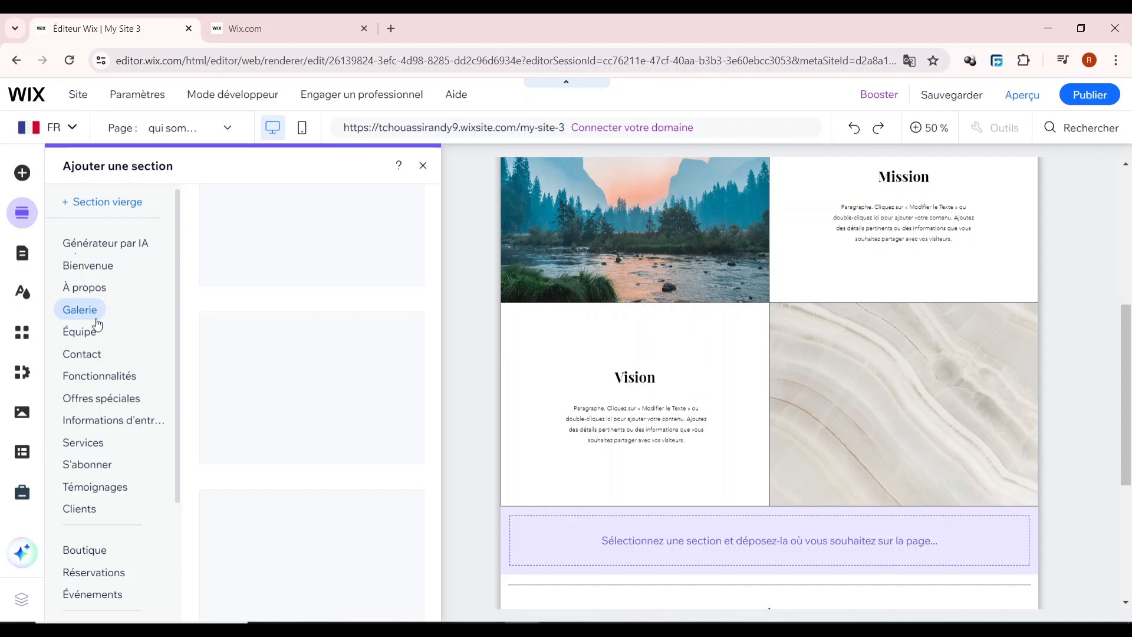
scroll(321, 436, down, 8)
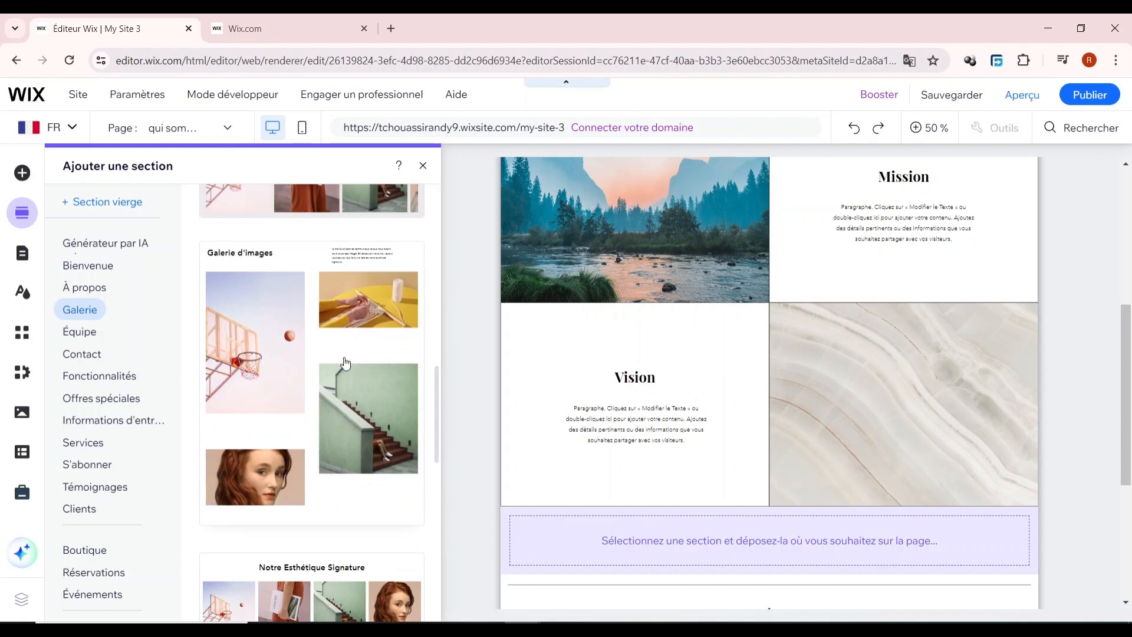
scroll(345, 362, down, 4)
scroll(336, 354, up, 10)
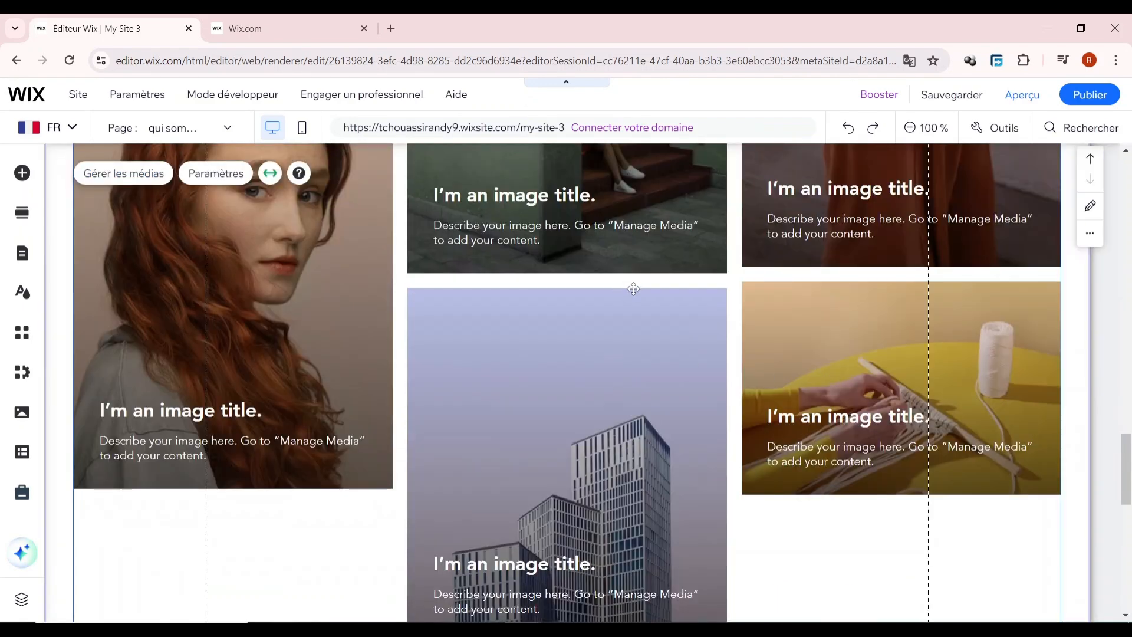
- Reduce the height of the "Galerie d'images" heading strip so the image grid sits just below the title
scroll(633, 288, up, 5)
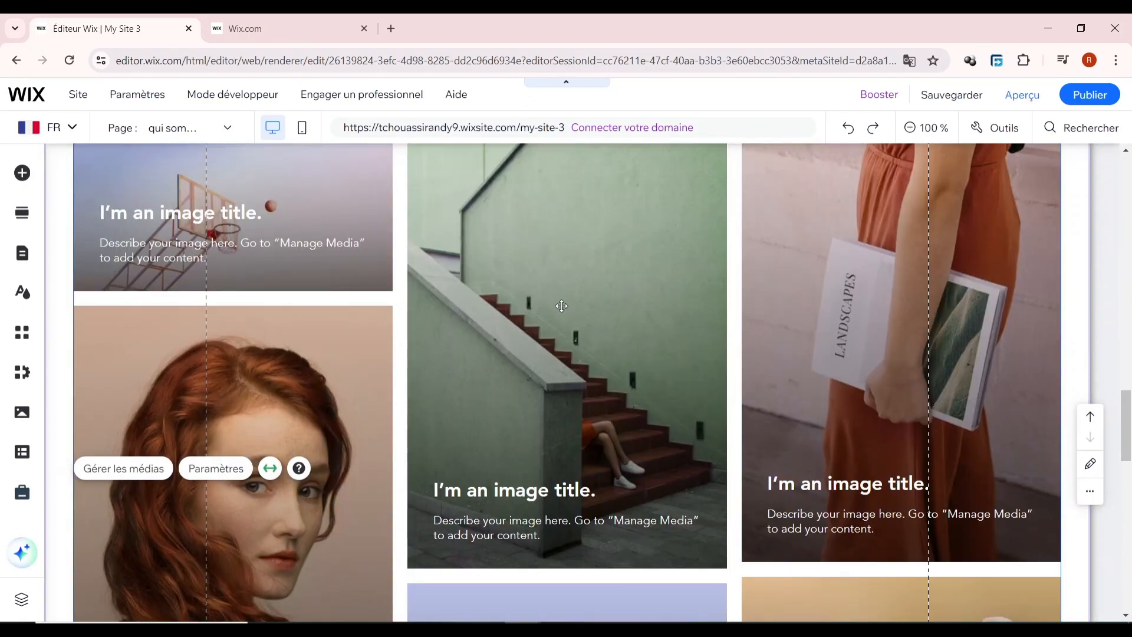
scroll(528, 306, up, 10)
scroll(511, 356, down, 6)
click(327, 265)
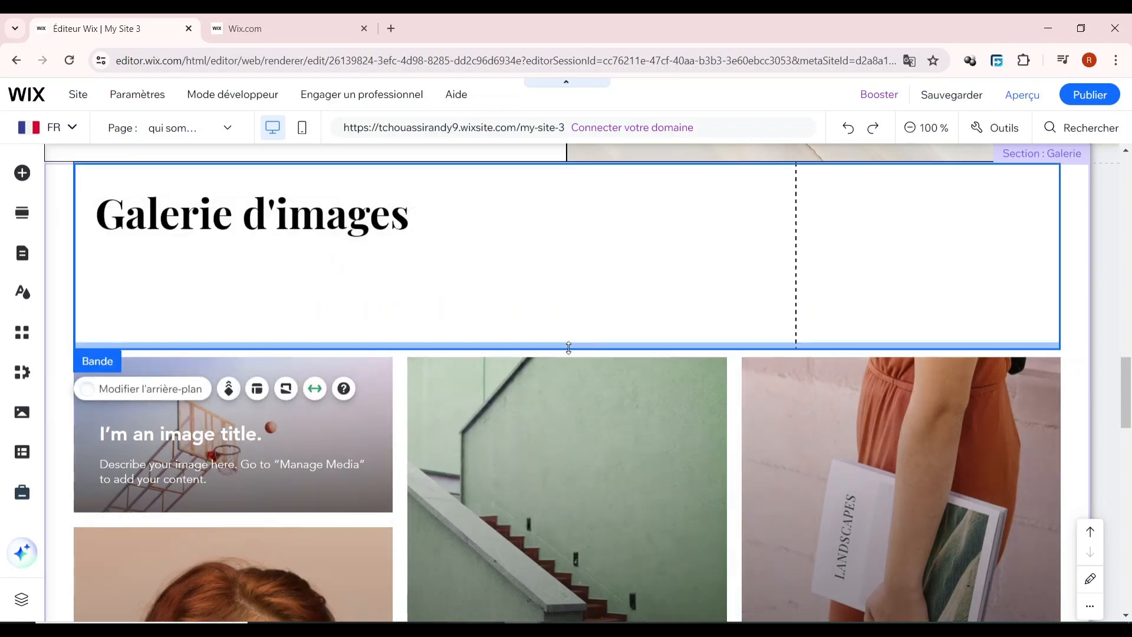
mouse_move(575, 345)
mouse_down()
mouse_move(578, 285)
mouse_move(608, 245)
mouse_up()
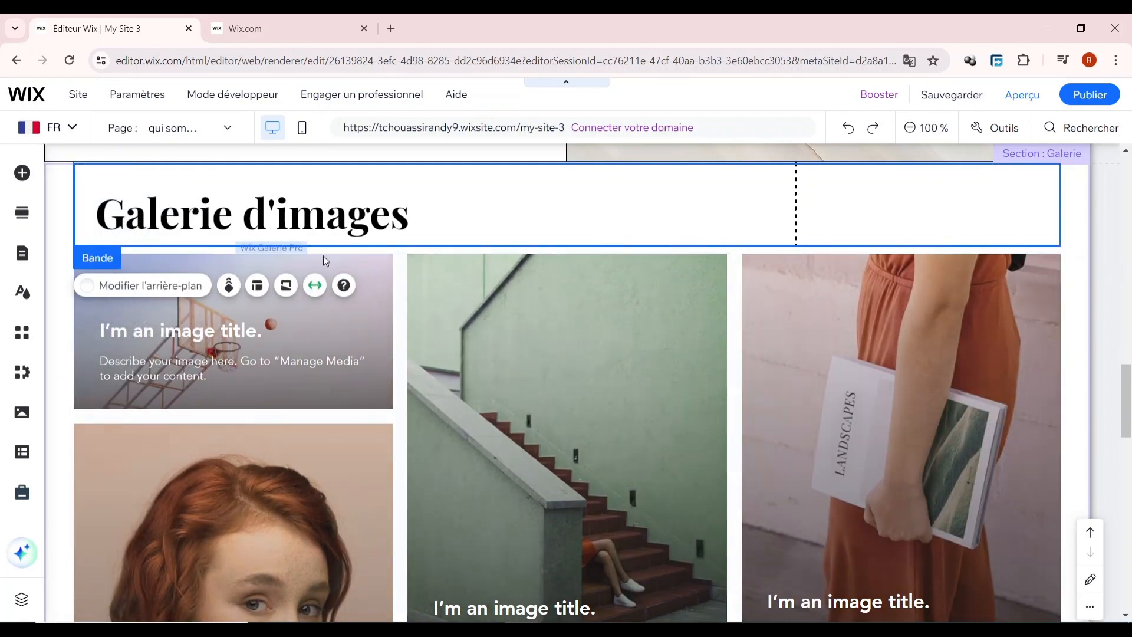
- Open the media manager of the image gallery and start replacing the sixth image, the tall building
click(307, 307)
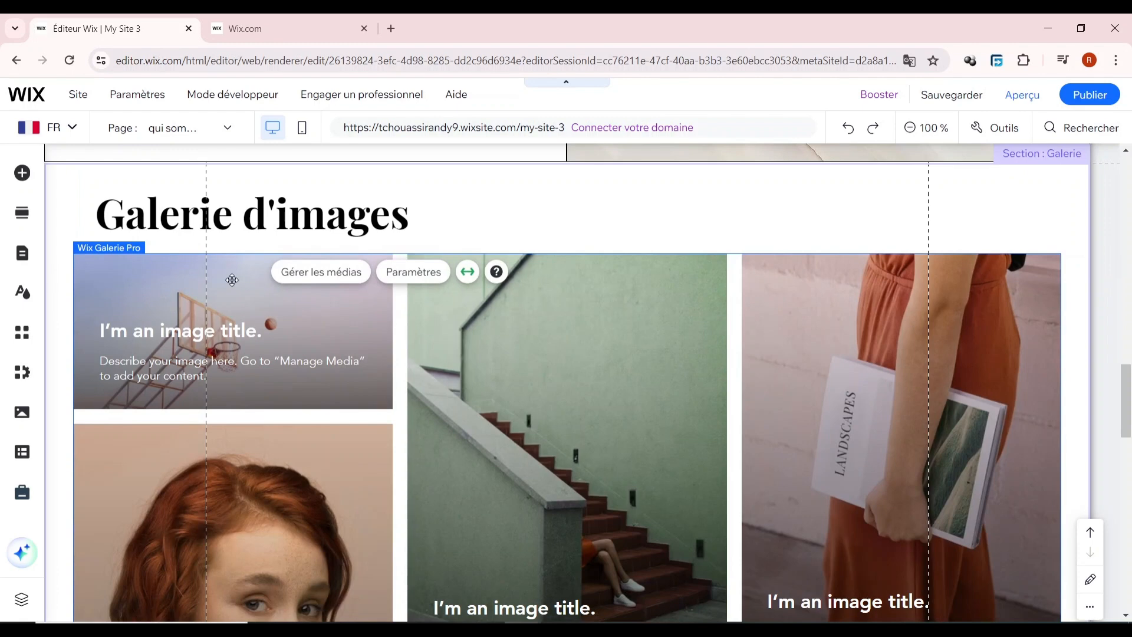
click(322, 272)
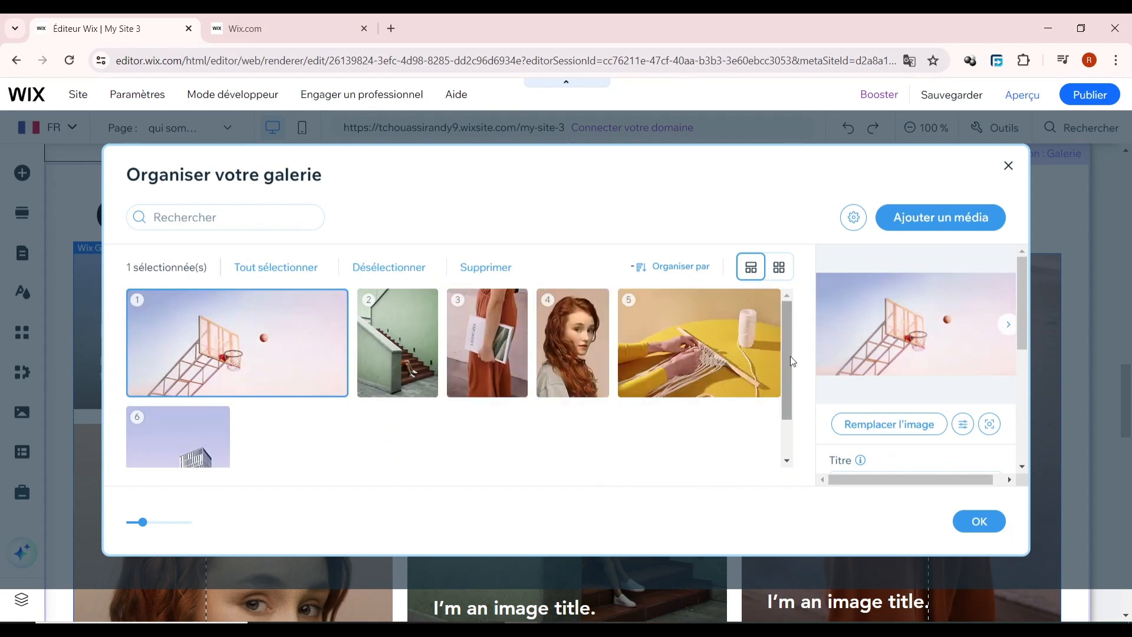
scroll(793, 363, down, 1)
click(185, 418)
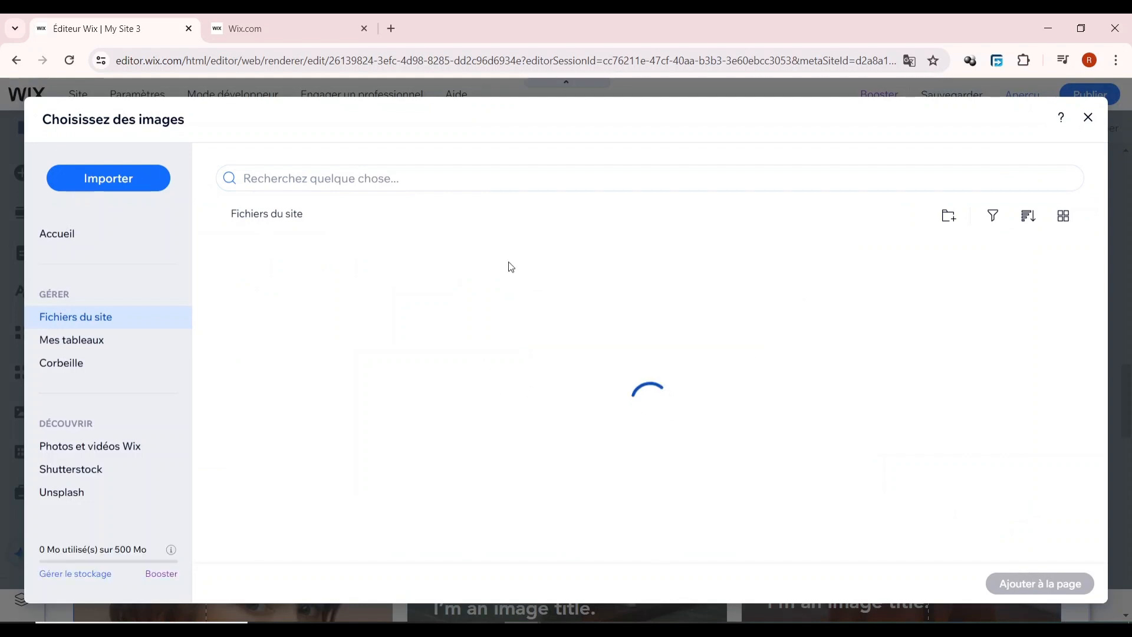
- Search the Unsplash photos for "PAYSAGE" and use the purple lake photo with the lone tree as the sixth gallery image
click(82, 492)
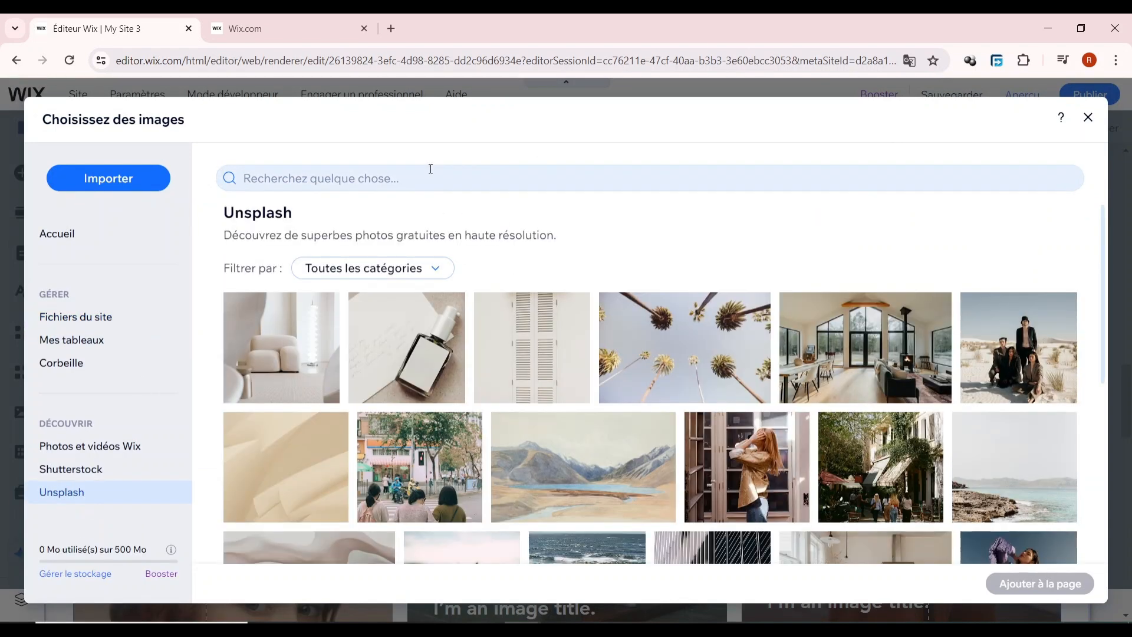
click(476, 178)
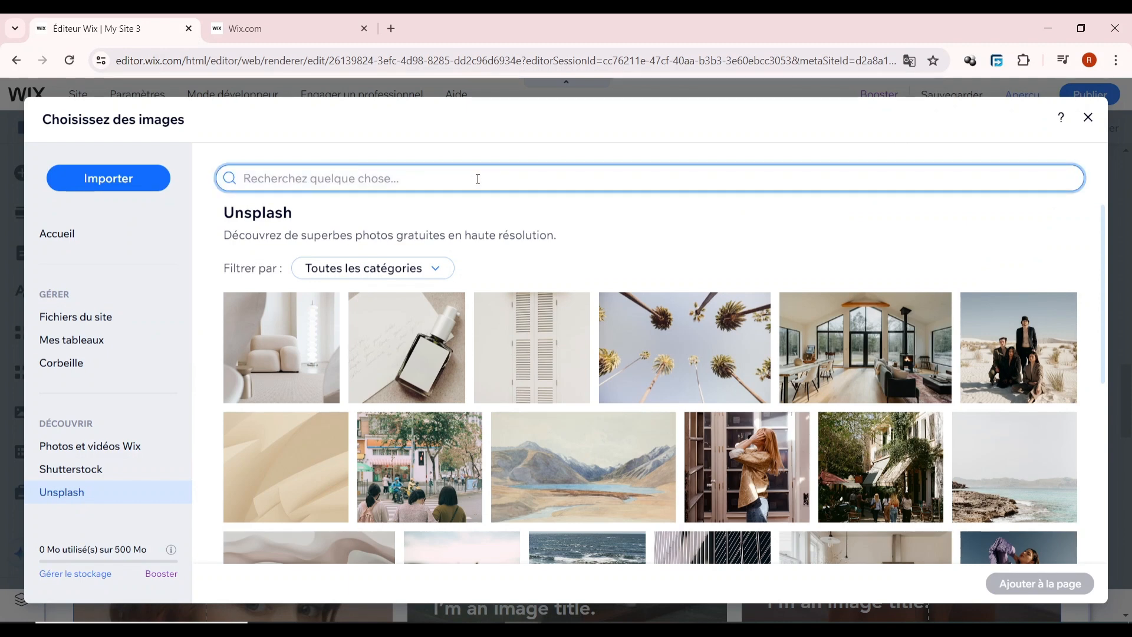
text(PAYSAGE)
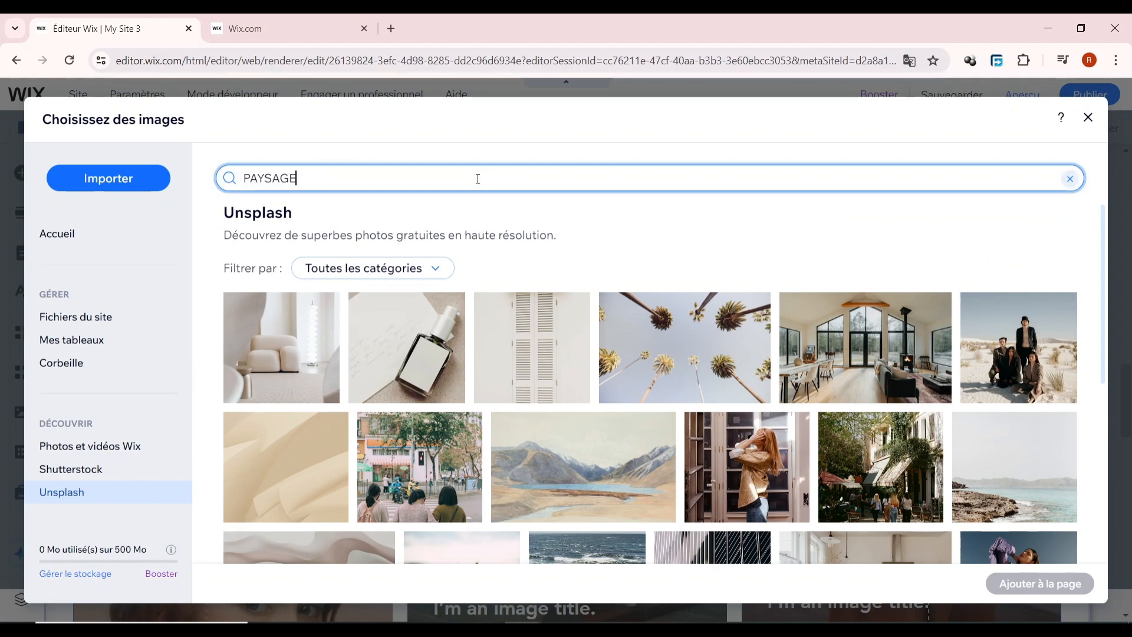
key(Return)
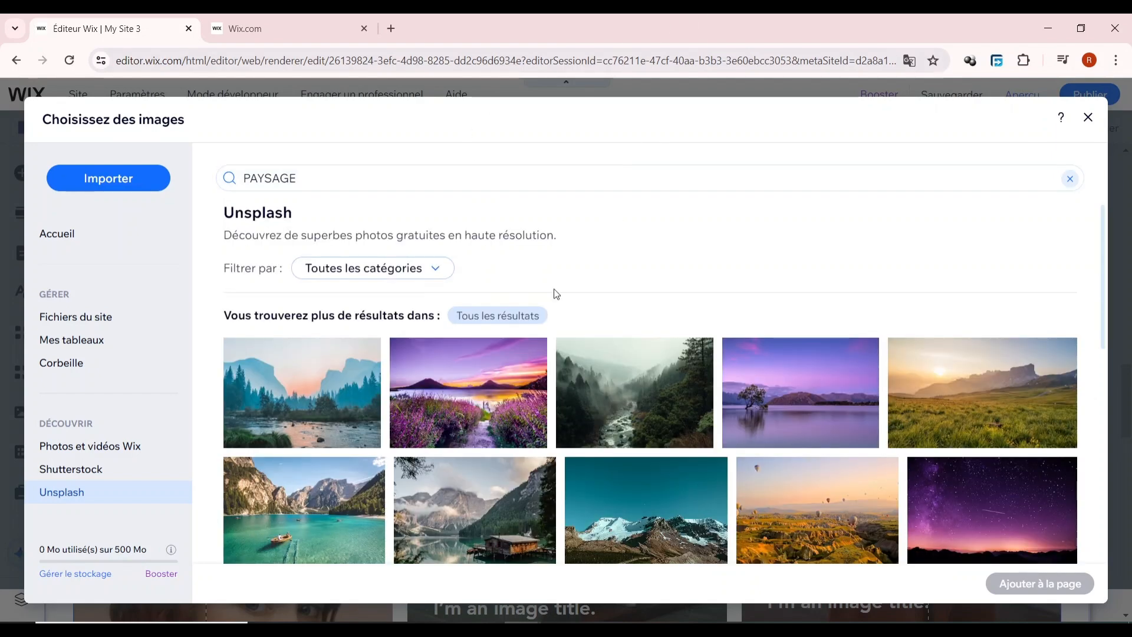
click(792, 413)
click(1041, 583)
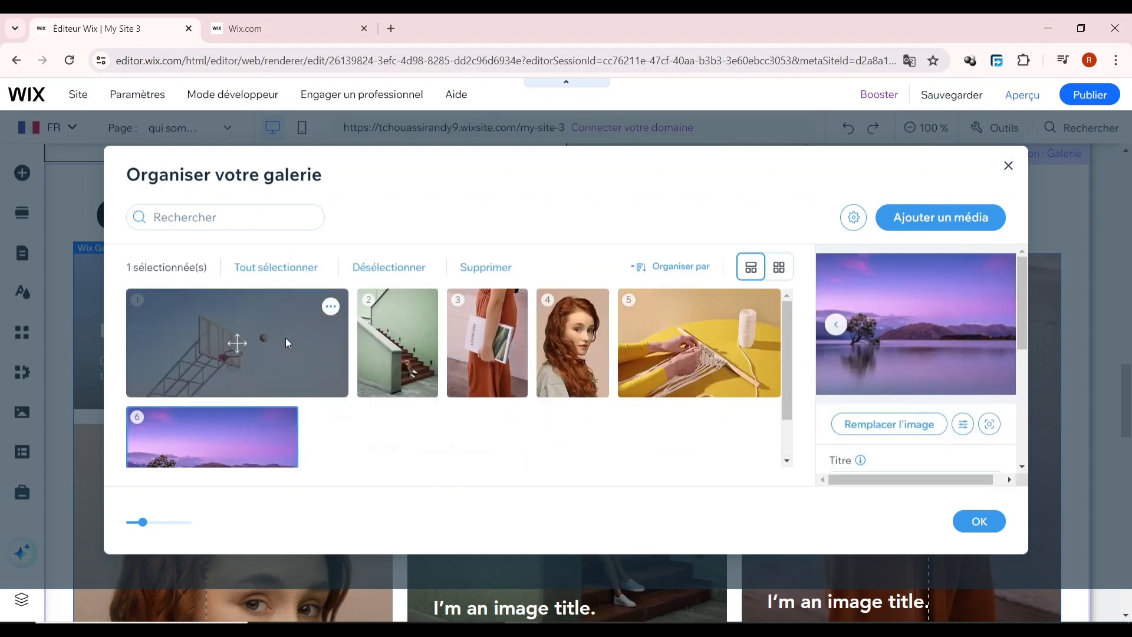
- Replace the first gallery image with the palm trees photo and the fifth with the photo of flowering shrubs above a city
click(288, 343)
click(655, 349)
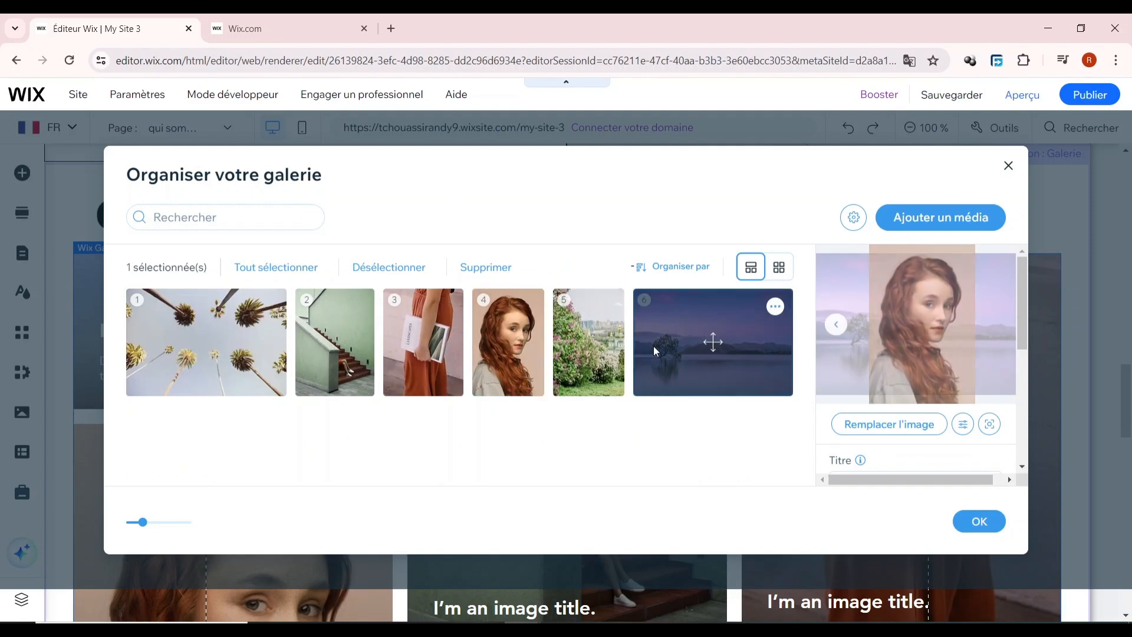
- Give the purple lake image the title "LAKE NYOS" and the description "RDDYFDRYDTFUFGUY", and apply the gallery changes
scroll(925, 451, down, 4)
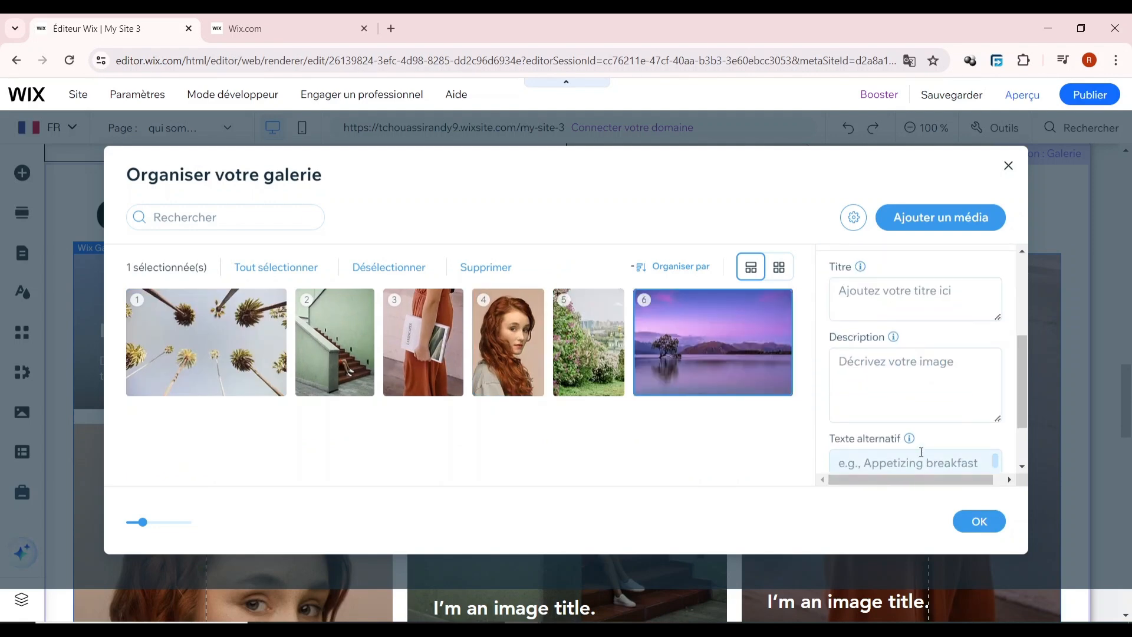
scroll(920, 451, up, 4)
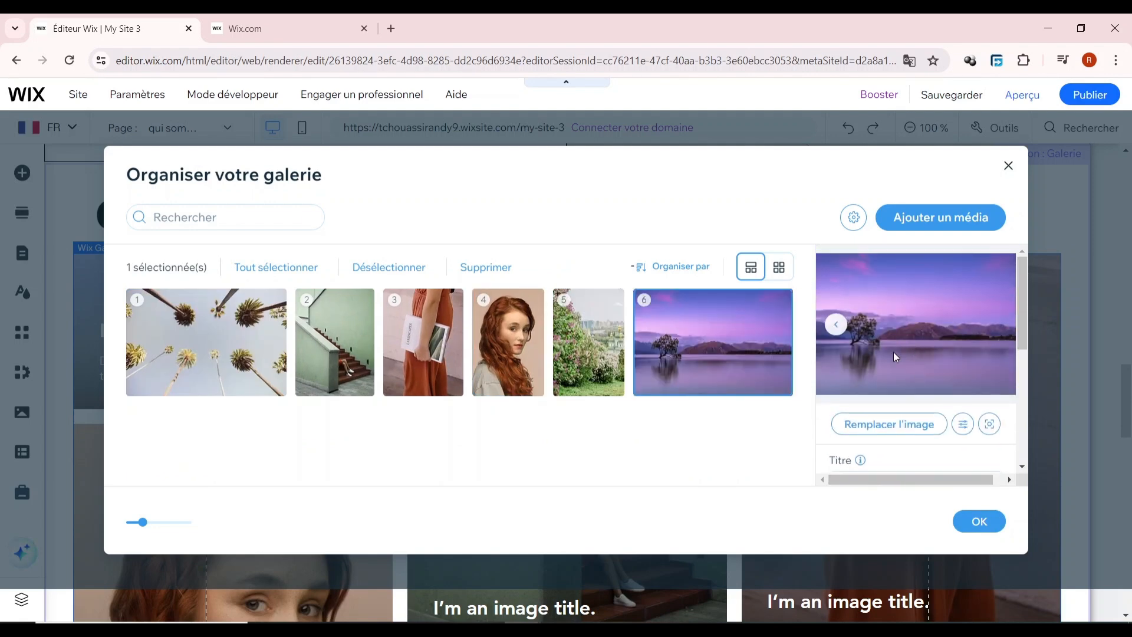
scroll(893, 357, down, 3)
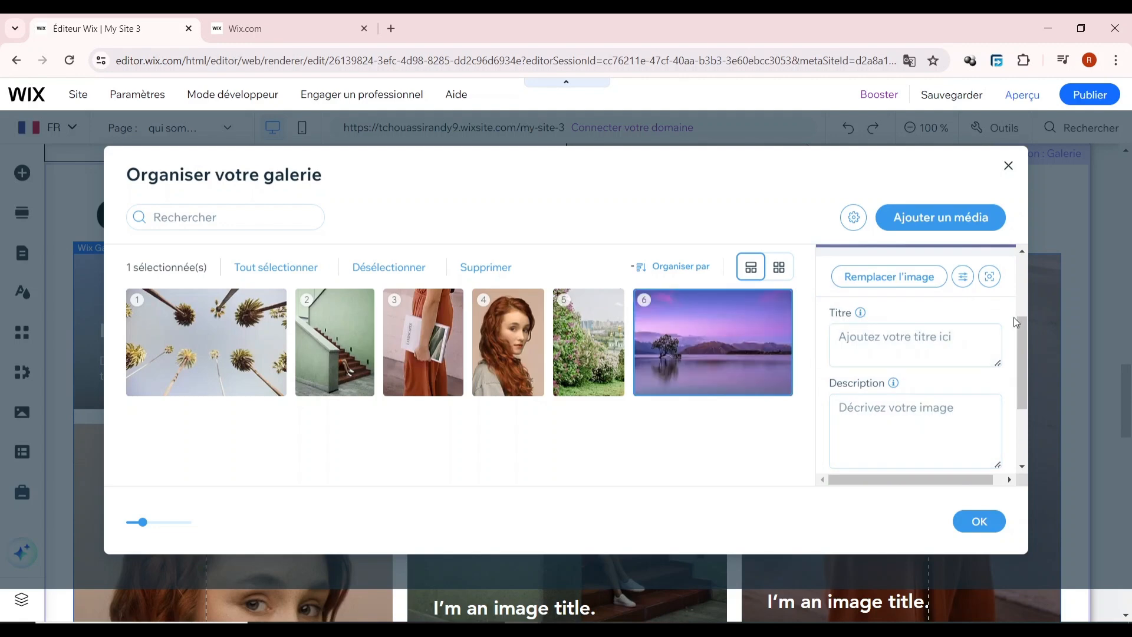
scroll(938, 301, up, 3)
scroll(917, 302, down, 3)
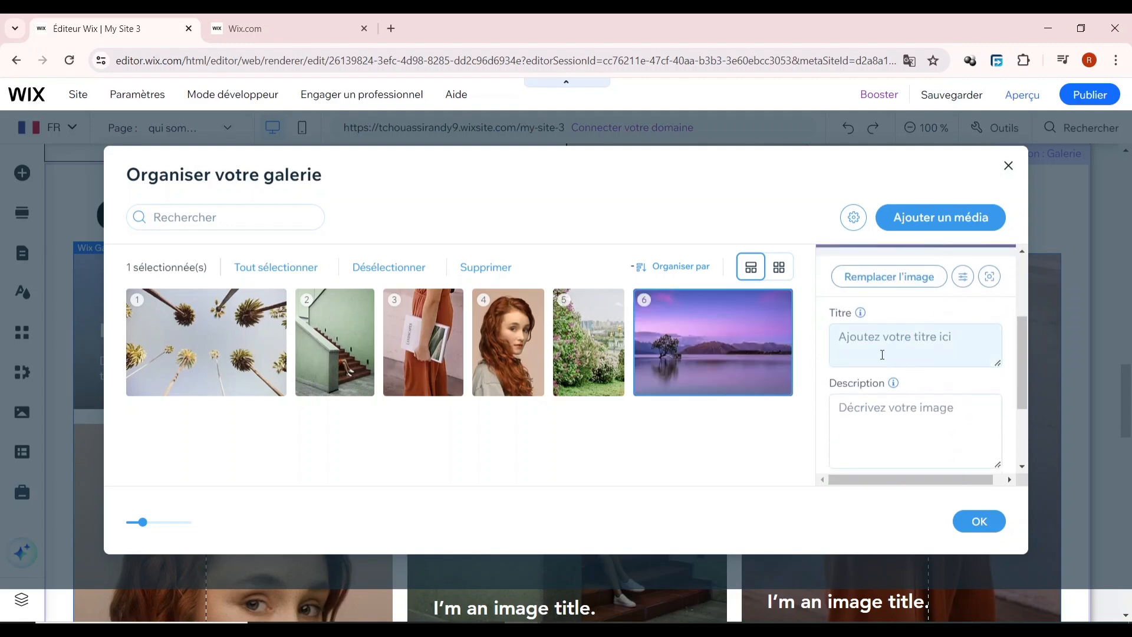
click(918, 345)
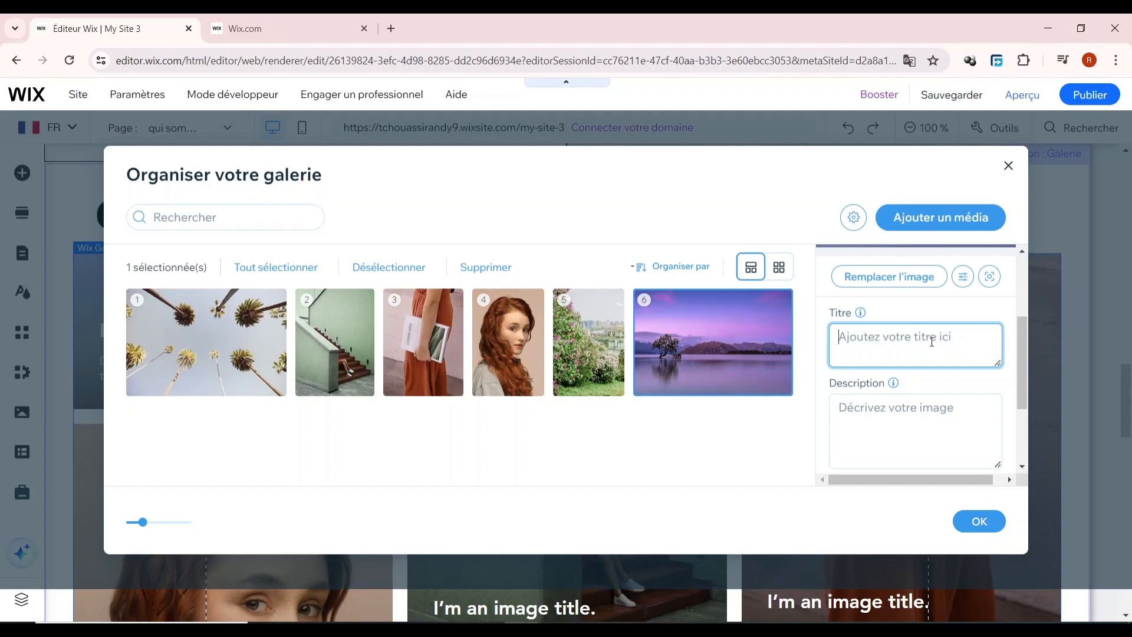
text(LAKE NYOS)
click(943, 420)
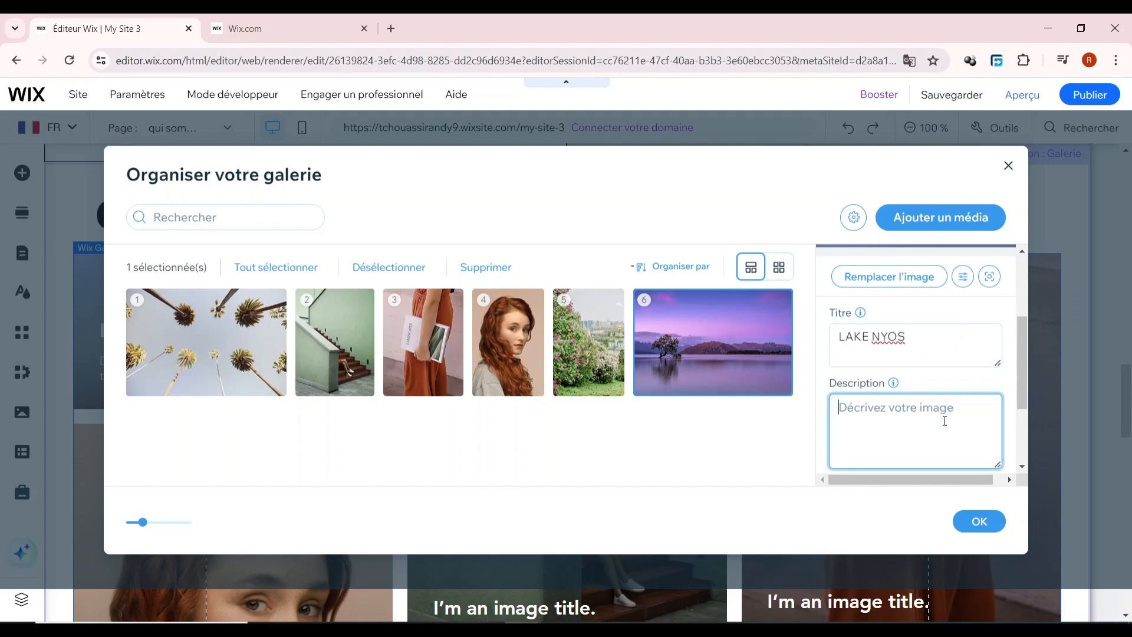
text(RDDYFDRYDTFUFGUY)
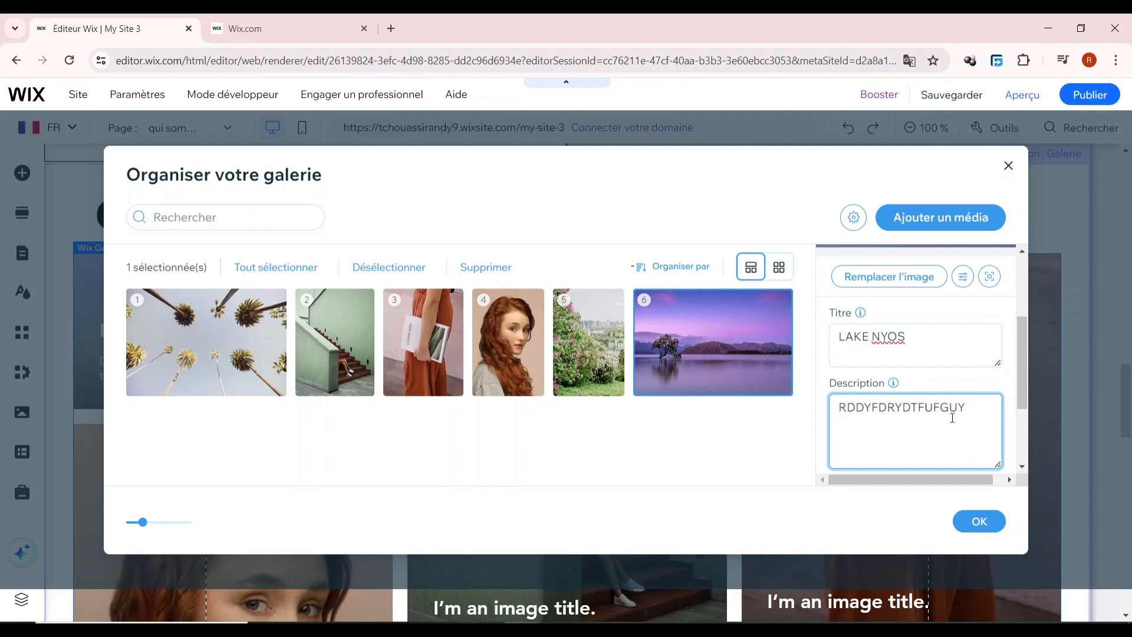
scroll(1023, 430, down, 2)
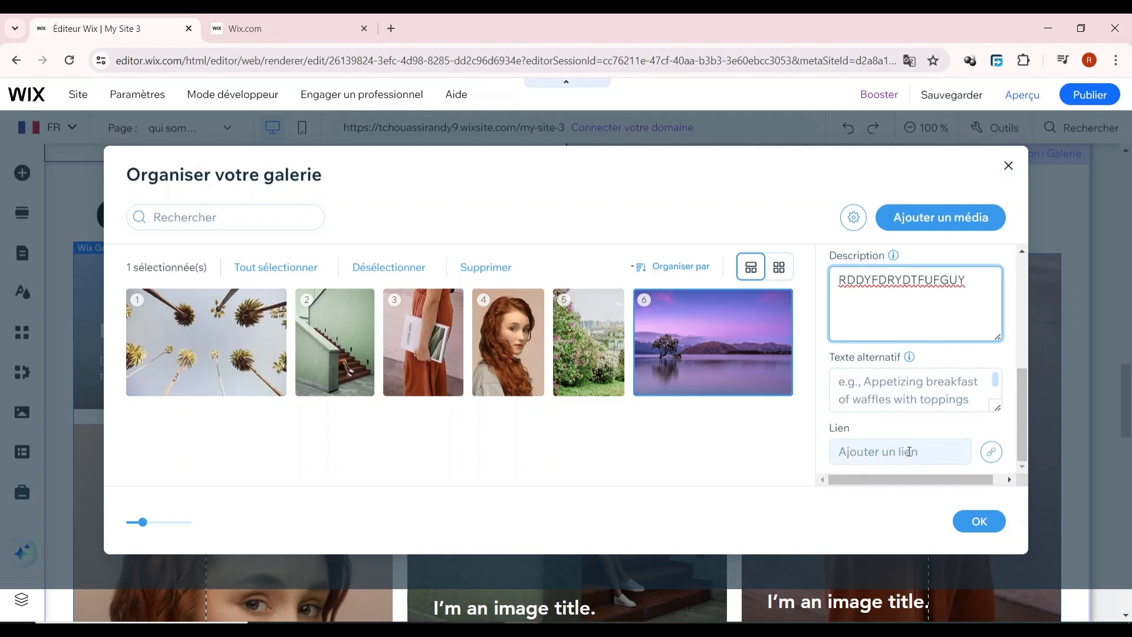
mouse_move(778, 382)
click(977, 521)
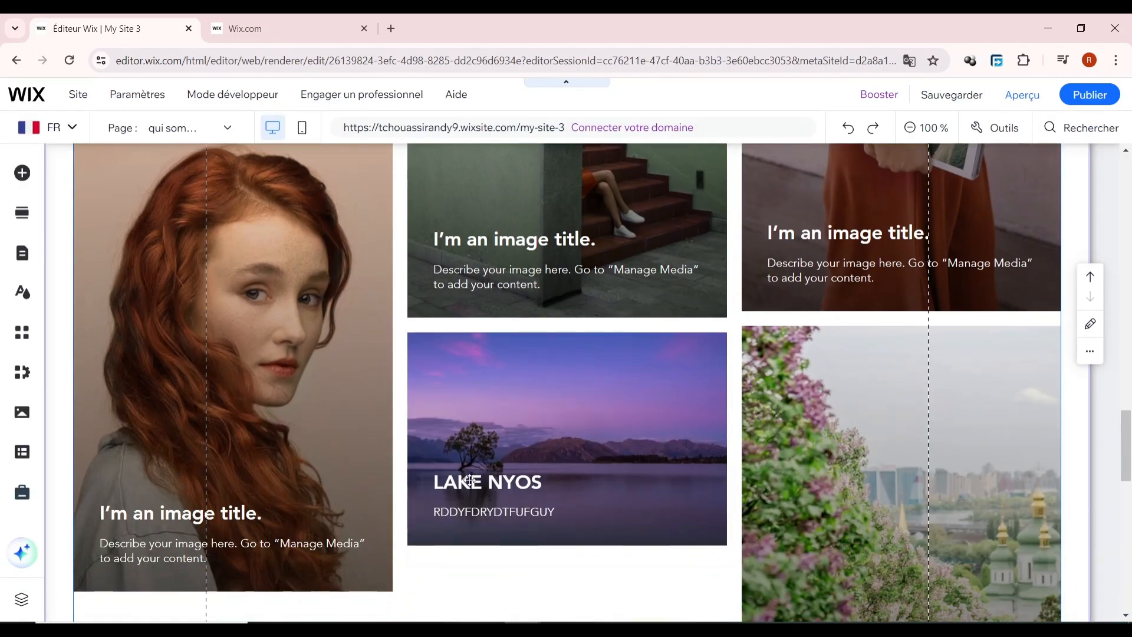
- Examine the updated gallery on the page and the editing options of the footer with the contact form
scroll(576, 457, down, 2)
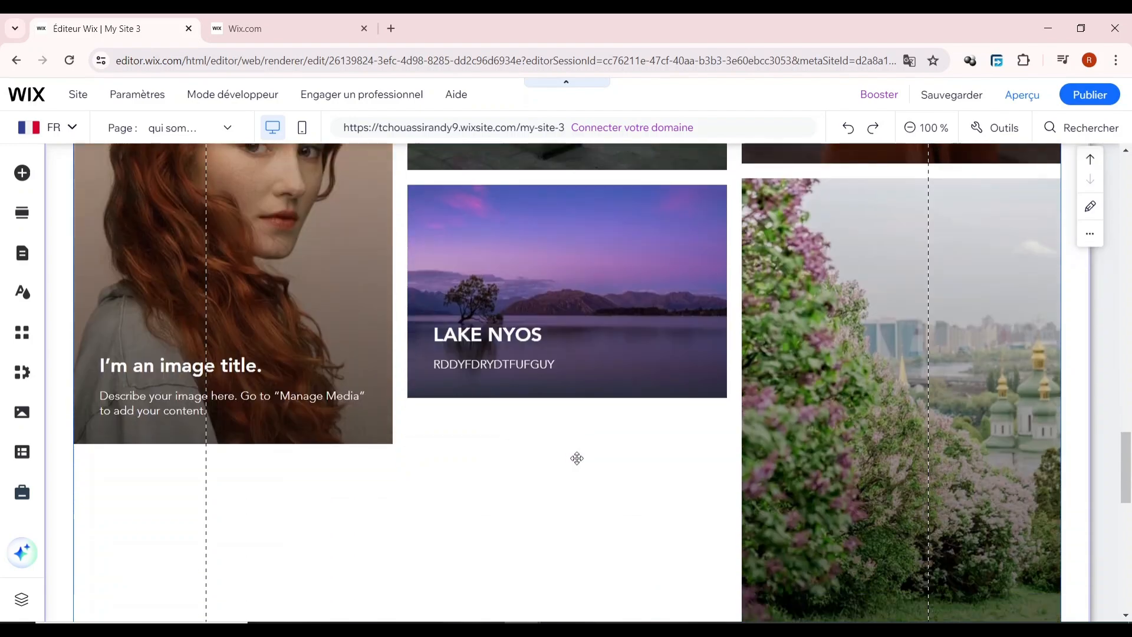
scroll(671, 439, up, 6)
scroll(670, 438, up, 10)
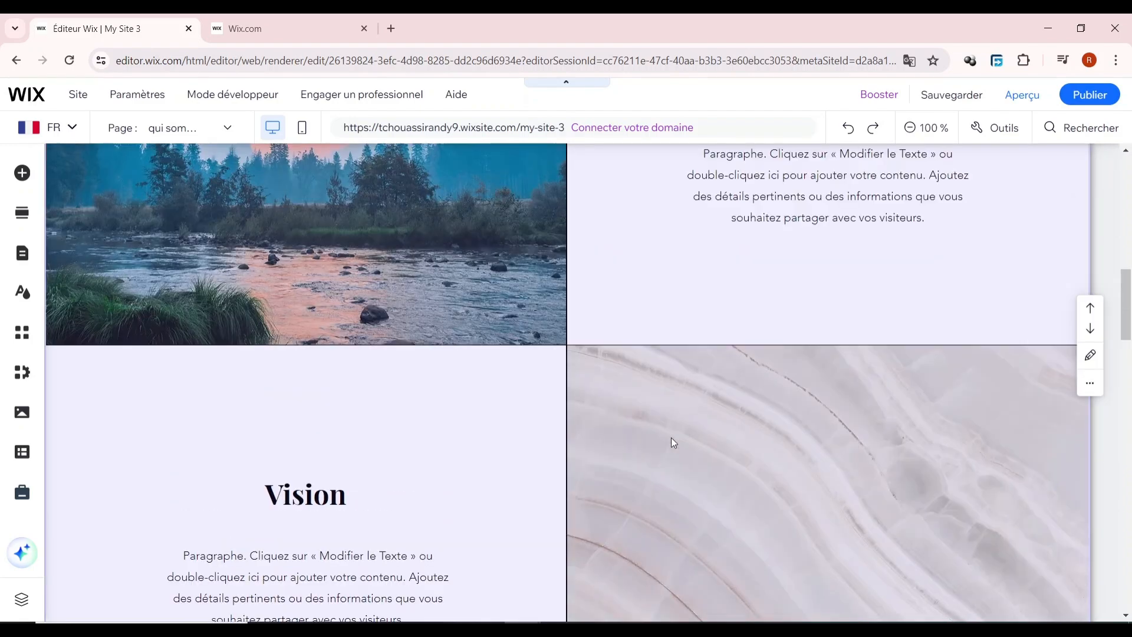
scroll(671, 433, down, 15)
scroll(691, 410, down, 10)
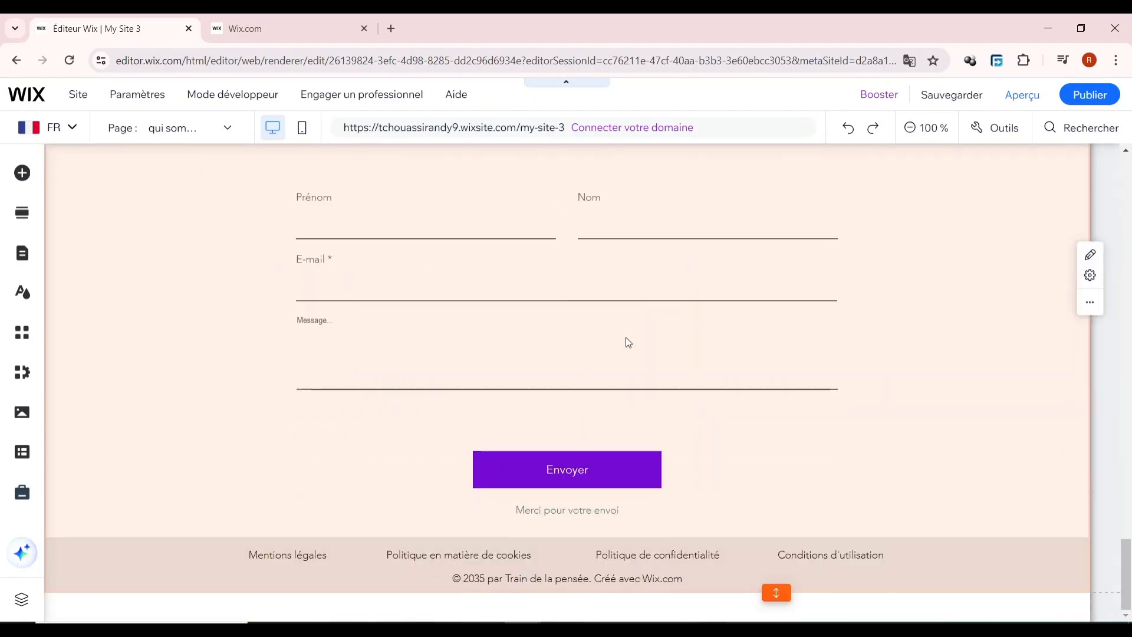
scroll(447, 287, up, 3)
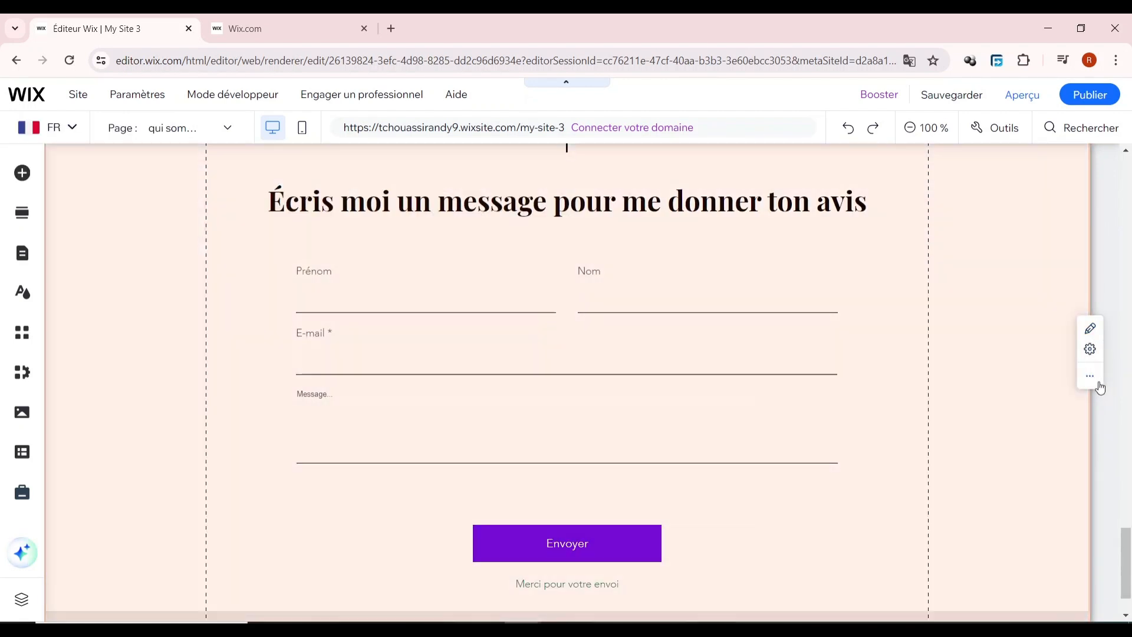
click(1091, 380)
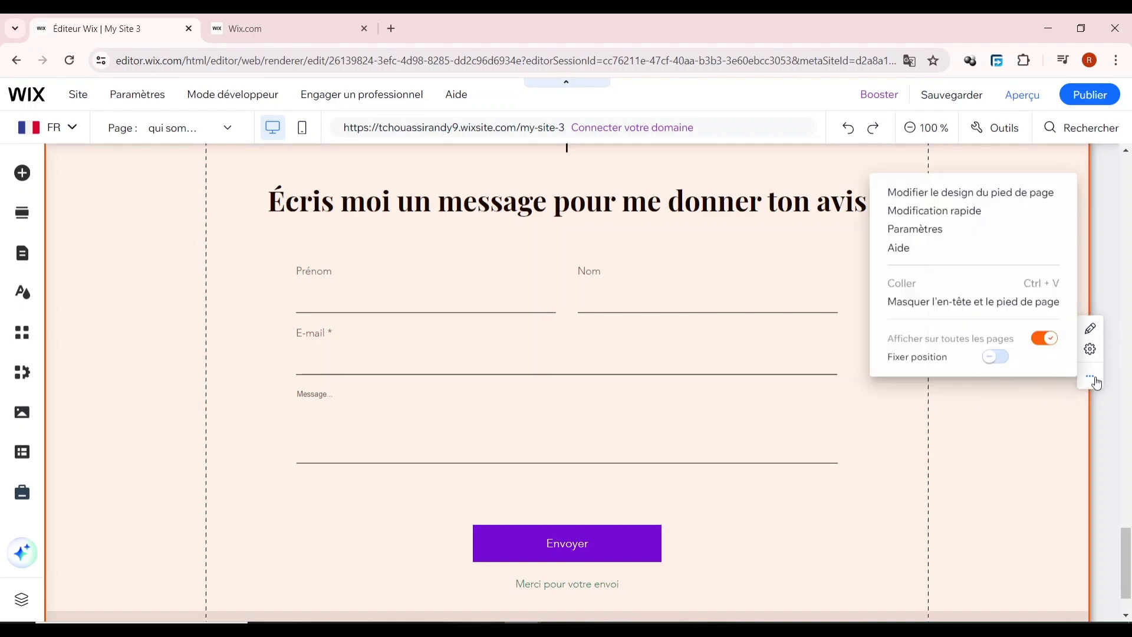
click(964, 193)
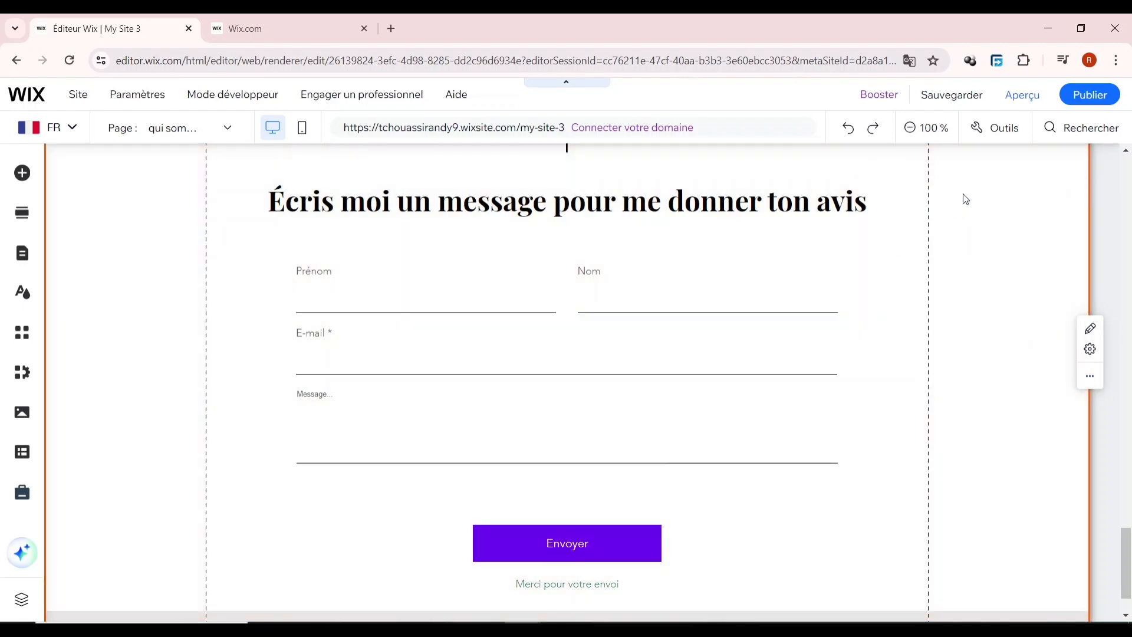
- Review the "qui somme nous" page from its header down to the image gallery
scroll(591, 409, up, 7)
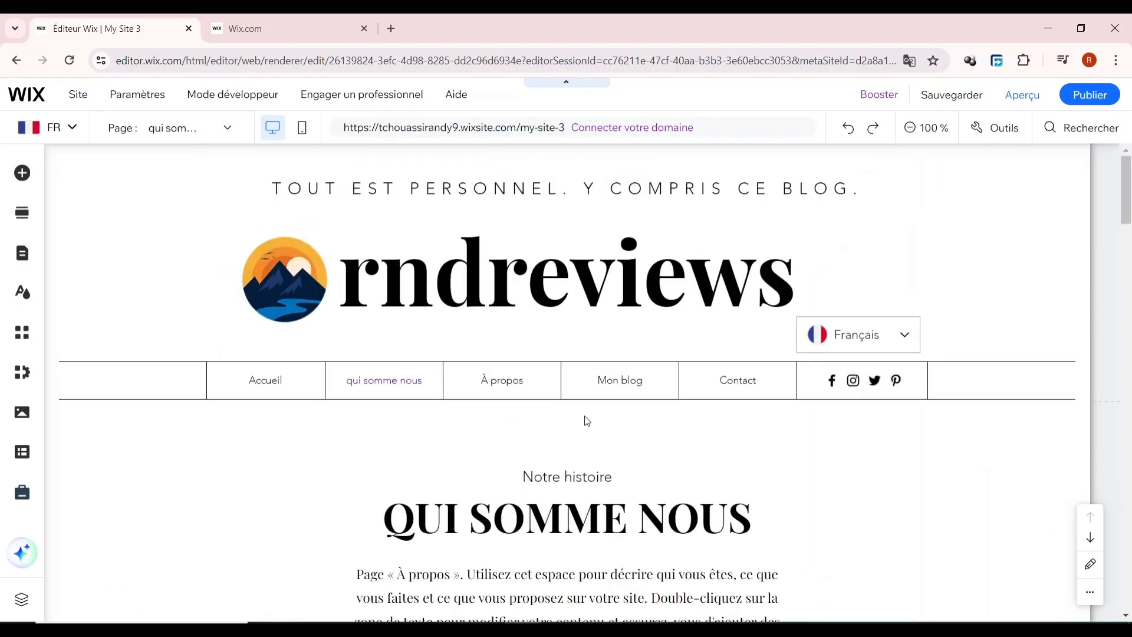
scroll(562, 412, down, 15)
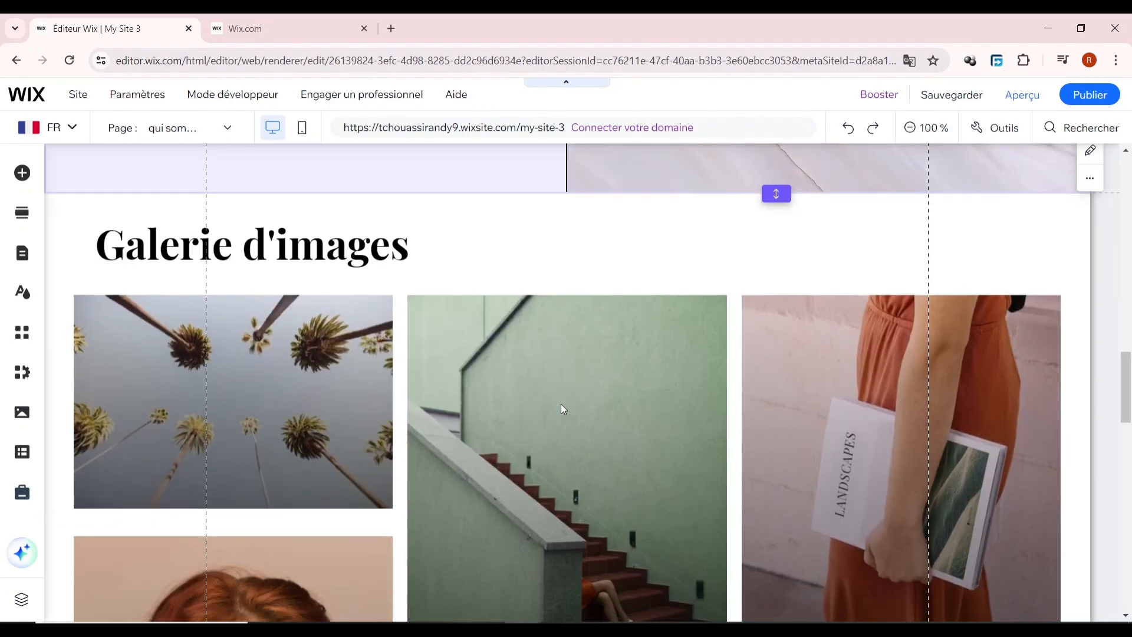
scroll(561, 404, down, 5)
scroll(560, 402, up, 12)
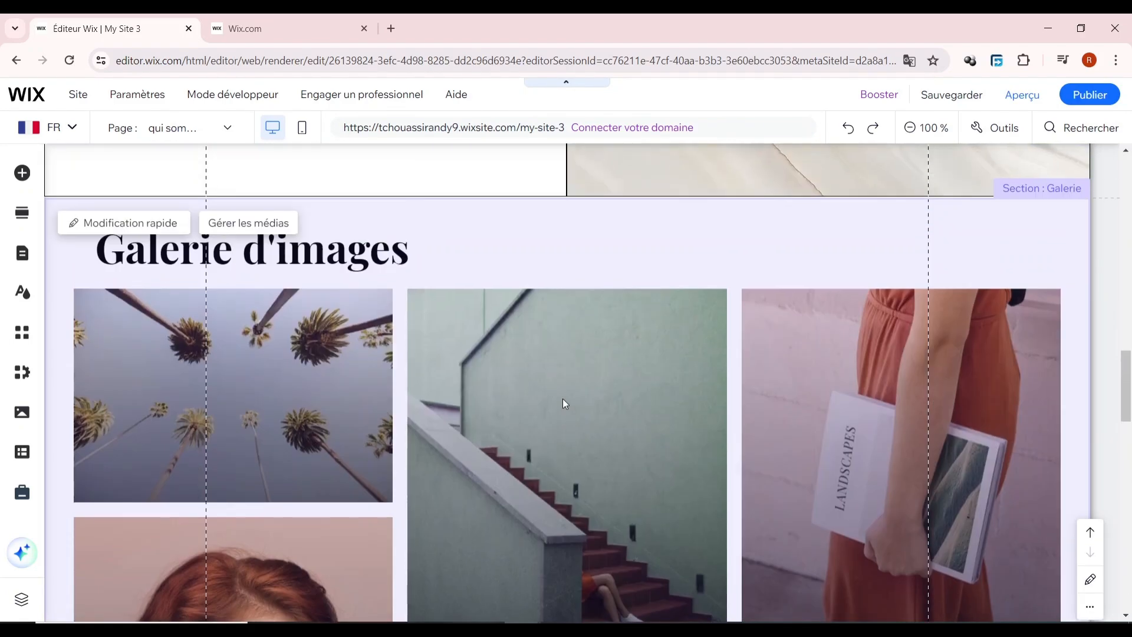
scroll(562, 405, up, 5)
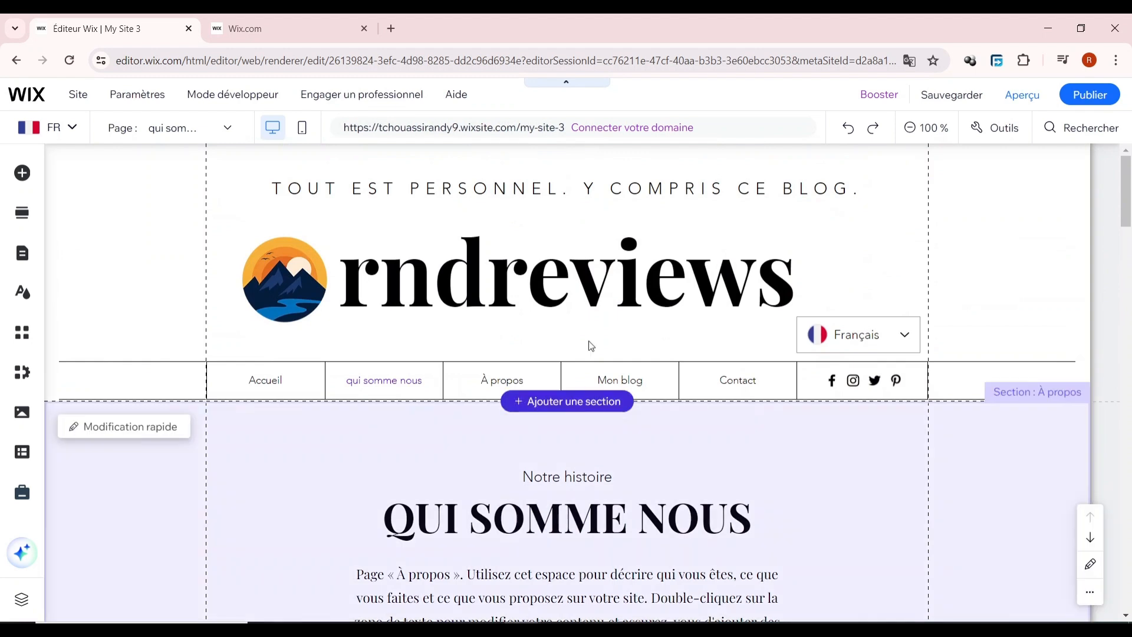